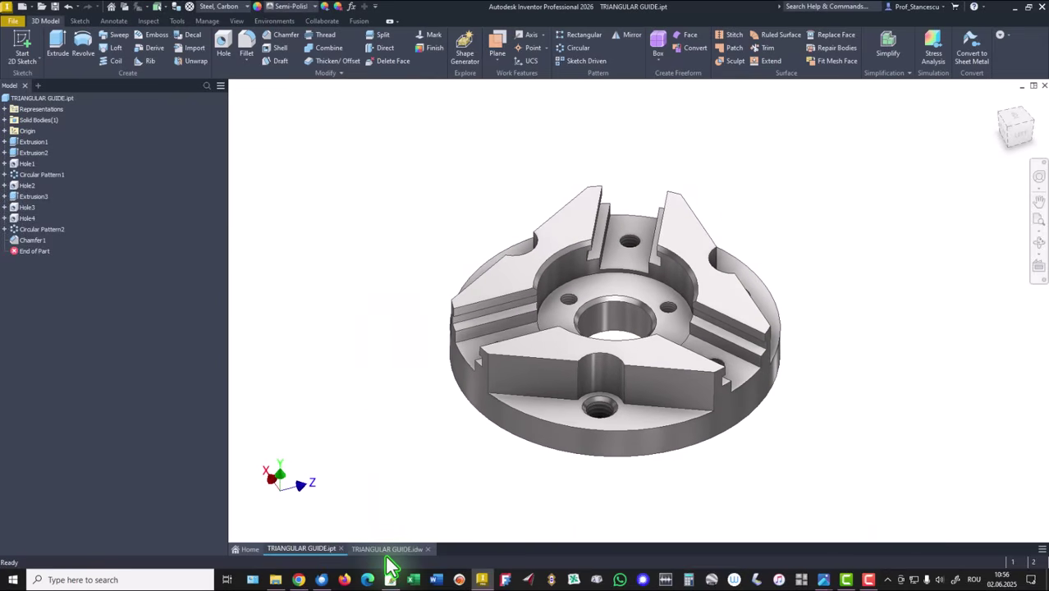
Step: View the TRIANGULAR GUIDE.idw drawing sheet to review the guide's dimensions
left_click(388, 549)
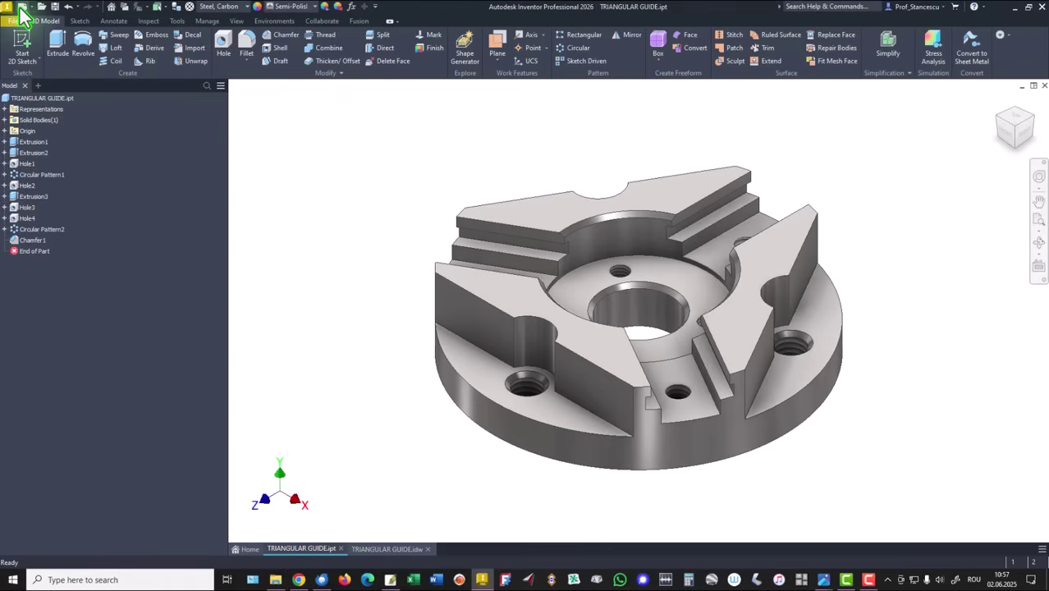
Step: Create a new part from the Standard (mm).ipt template and start a sketch on the XZ plane
left_click(21, 6)
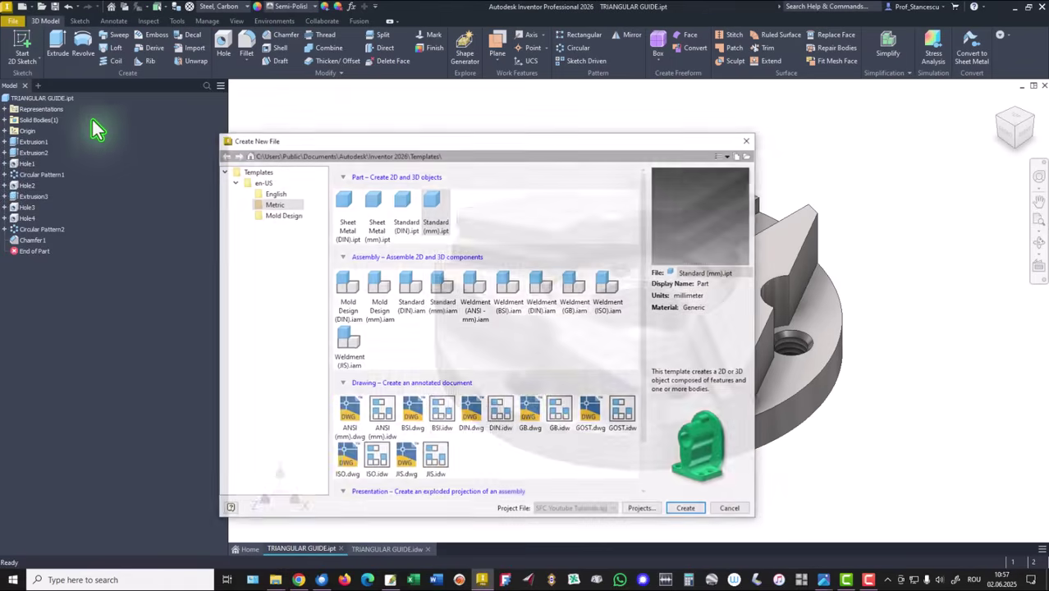
double_click(440, 208)
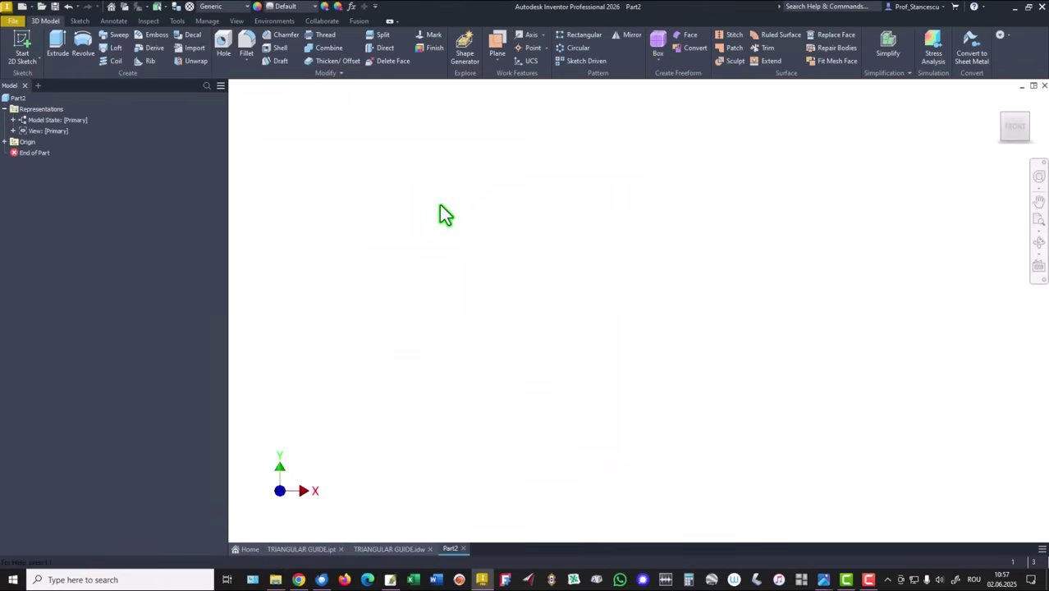
left_click(21, 47)
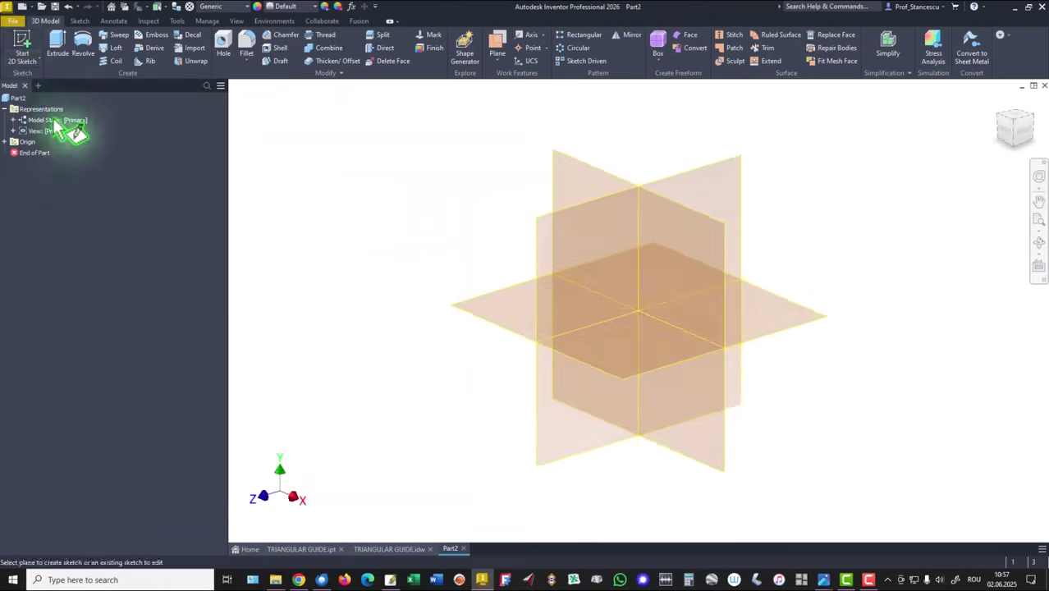
left_click(769, 303)
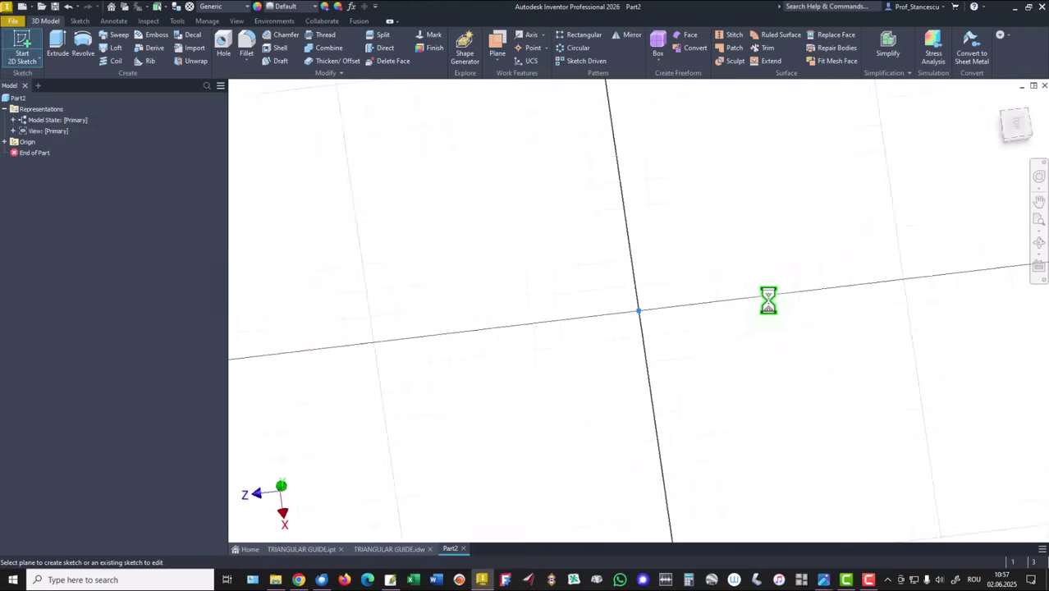
left_click(1033, 105)
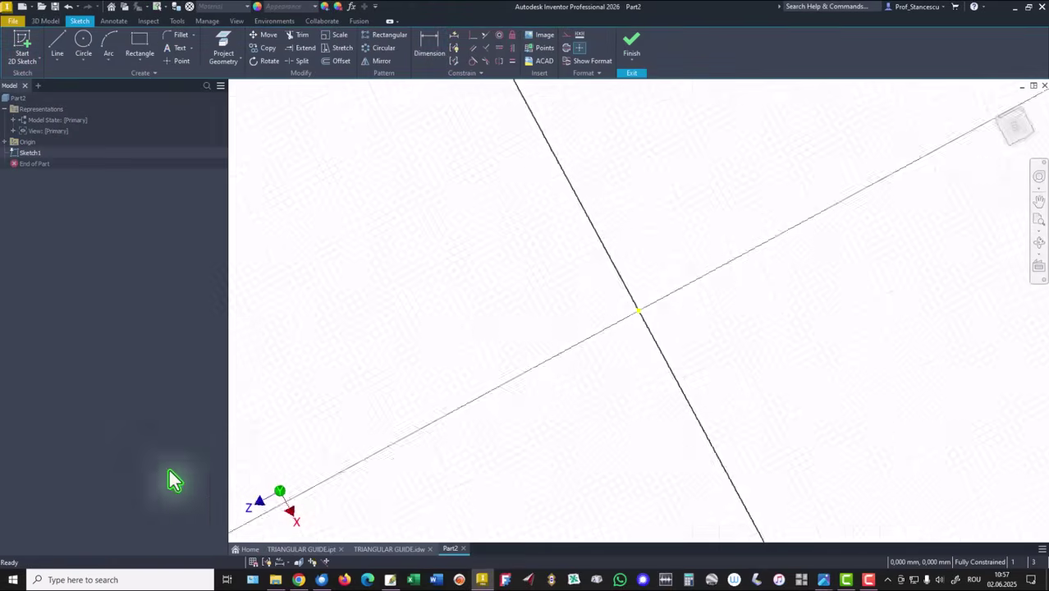
Step: Draw an Ø80 circle centred on the origin and finish the sketch
left_click(84, 42)
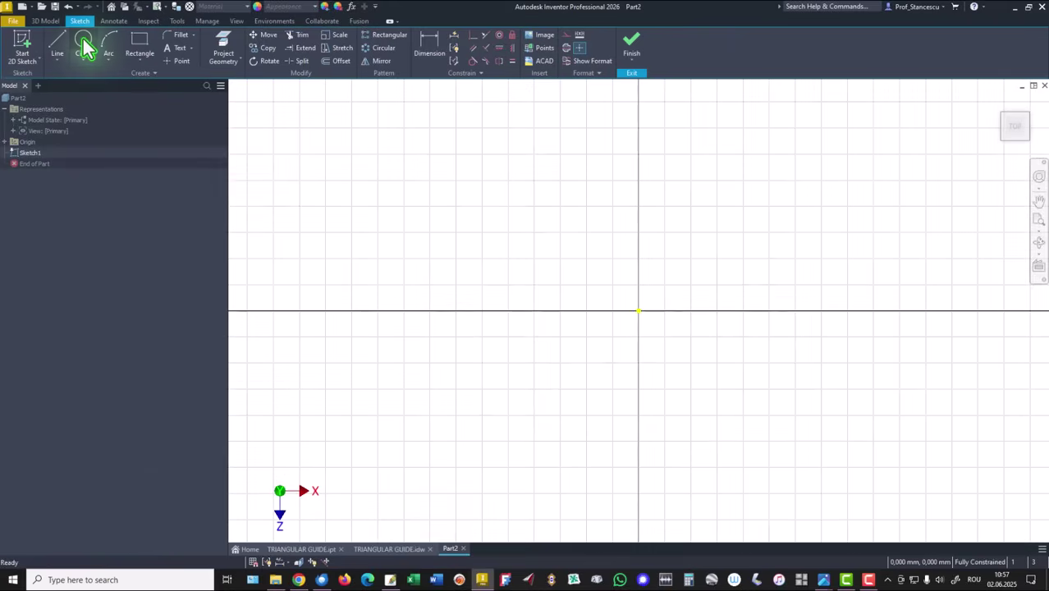
left_click(639, 311)
right_click(783, 227)
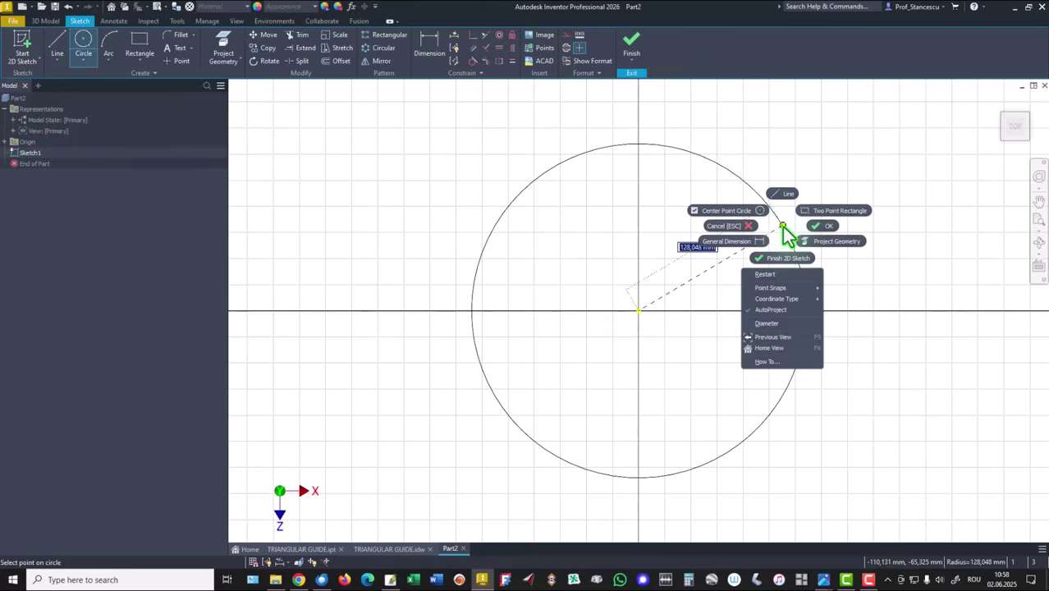
left_click(773, 323)
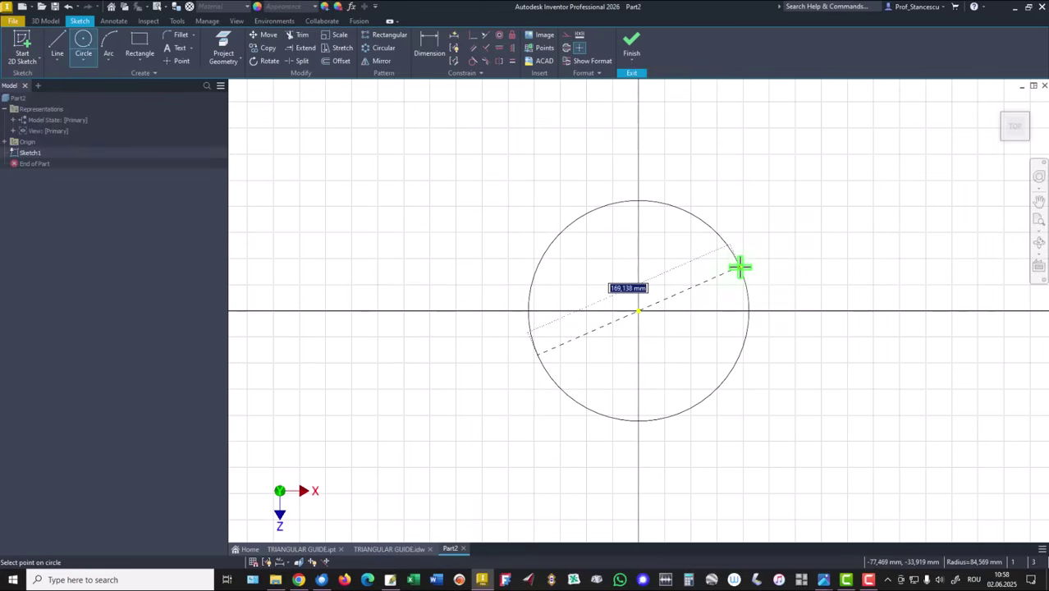
type("80")
key("Return")
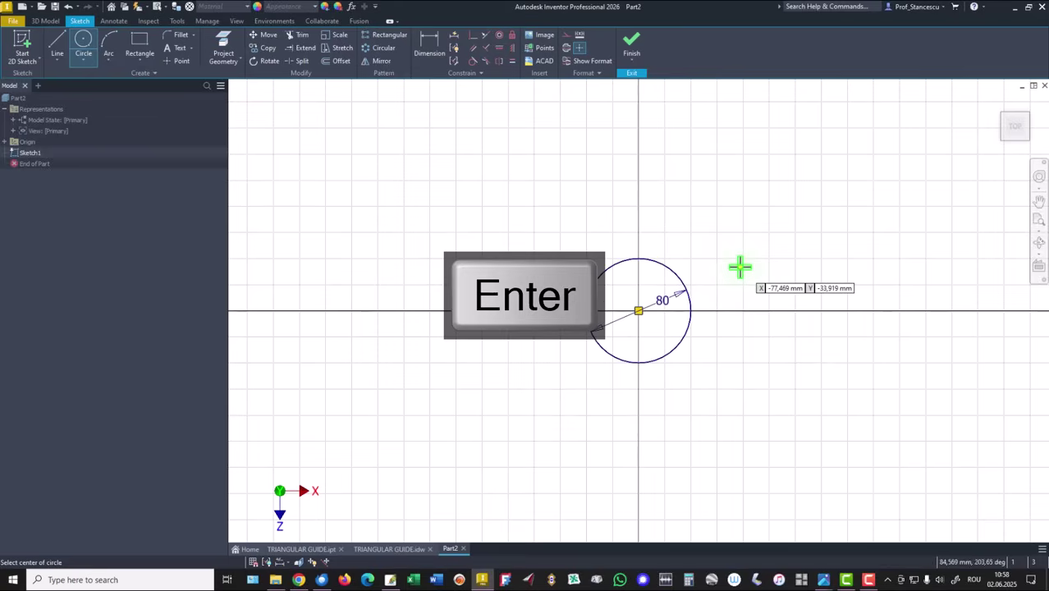
left_click(633, 51)
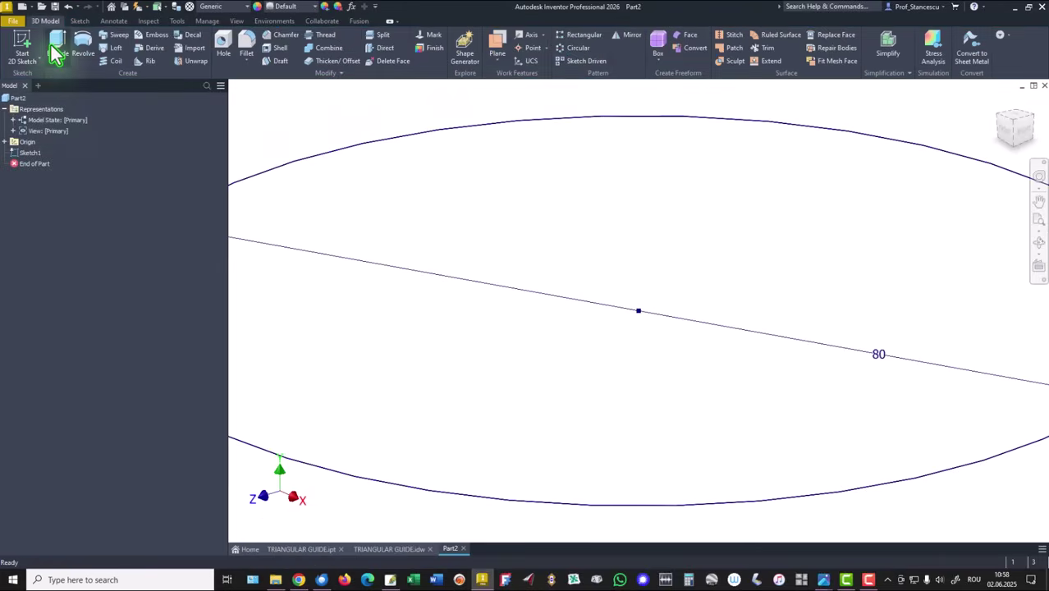
Step: Extrude the circle 20 mm into a disc and return to the home view
left_click(56, 54)
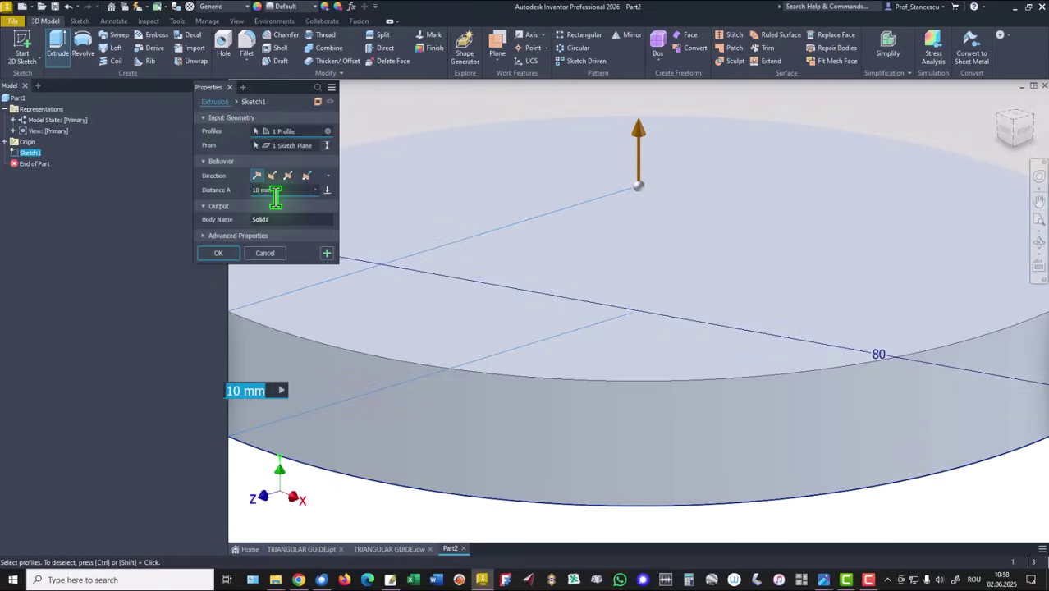
type("20")
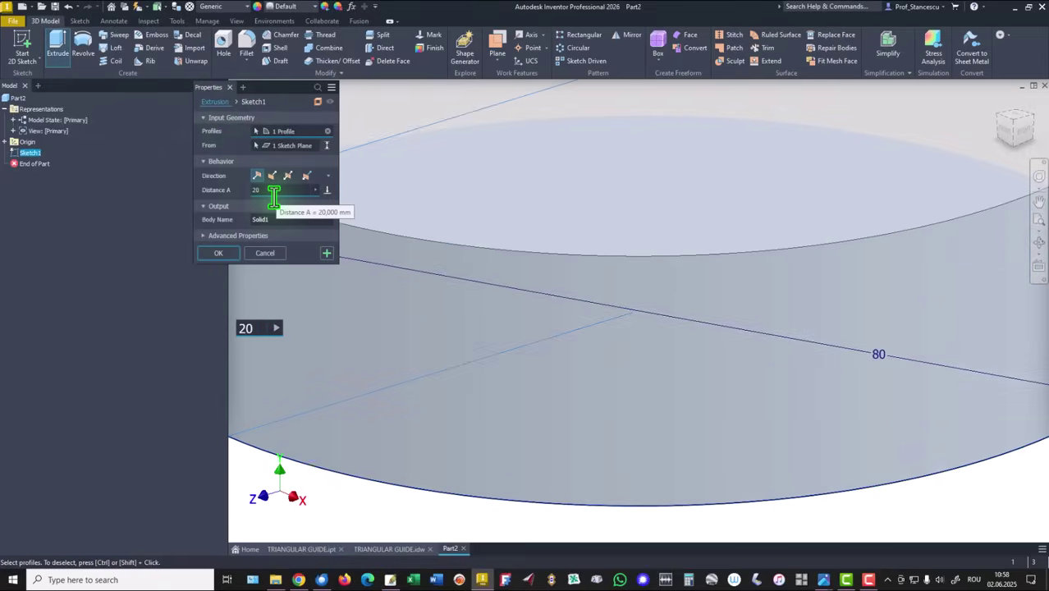
left_click(218, 253)
key("F6")
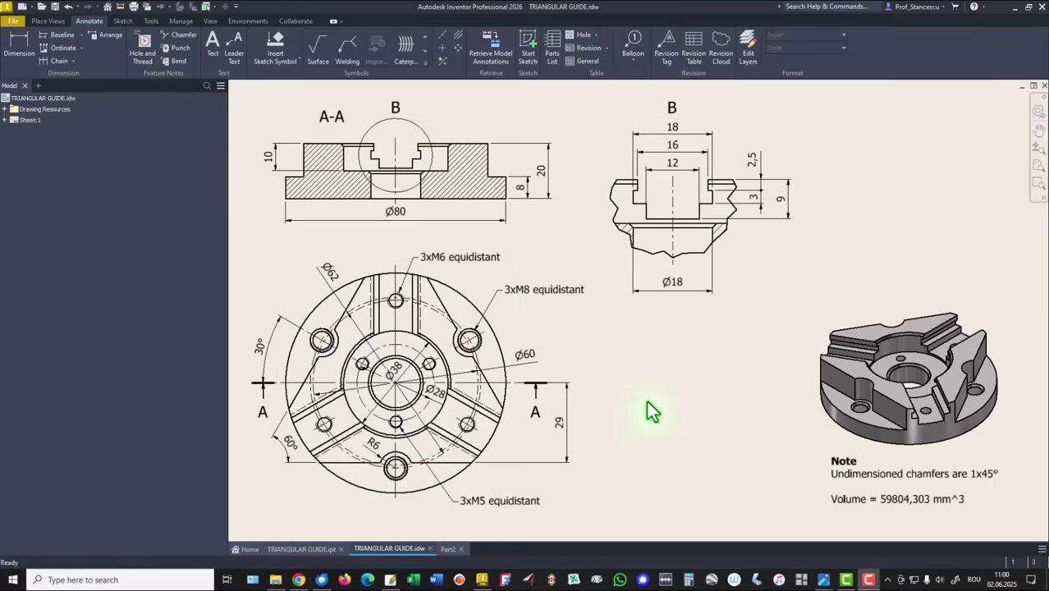
Step: Start a sketch on the disc's top face in Part2 and project its outer edge
left_click(446, 550)
left_click(609, 292)
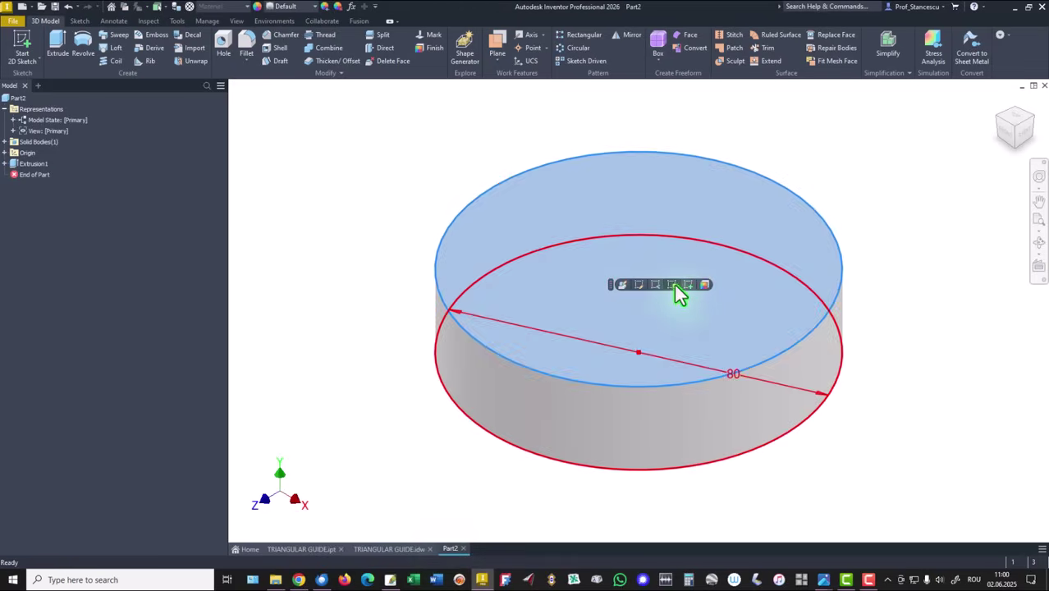
left_click(692, 285)
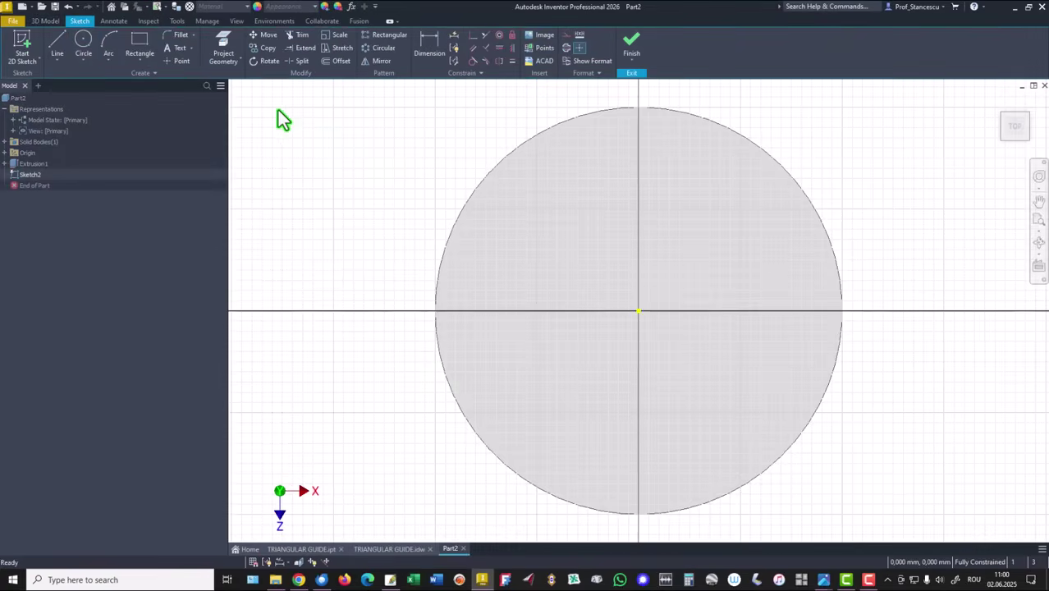
left_click(224, 51)
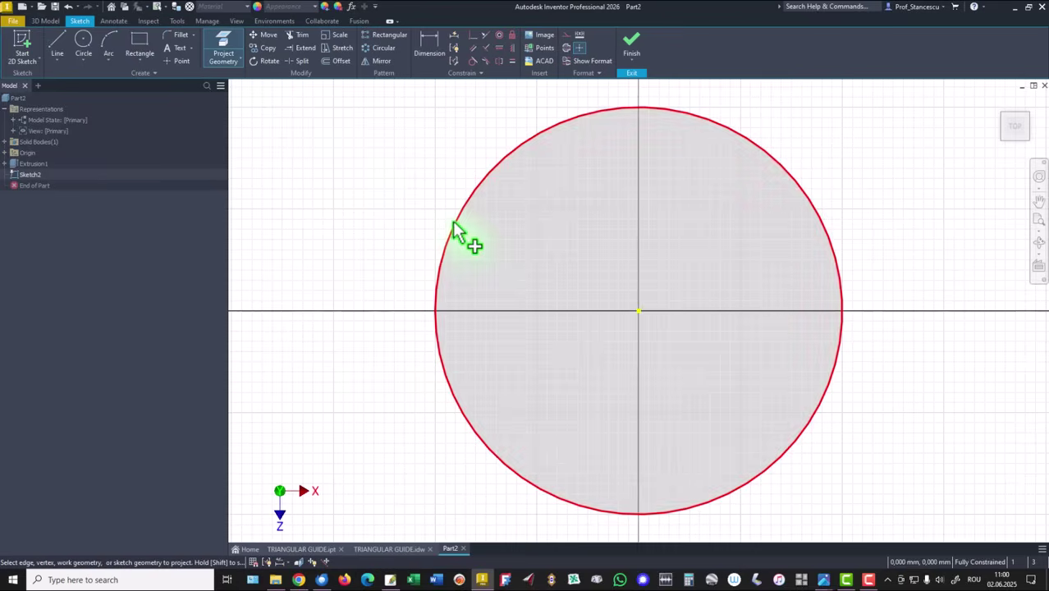
left_click(447, 223)
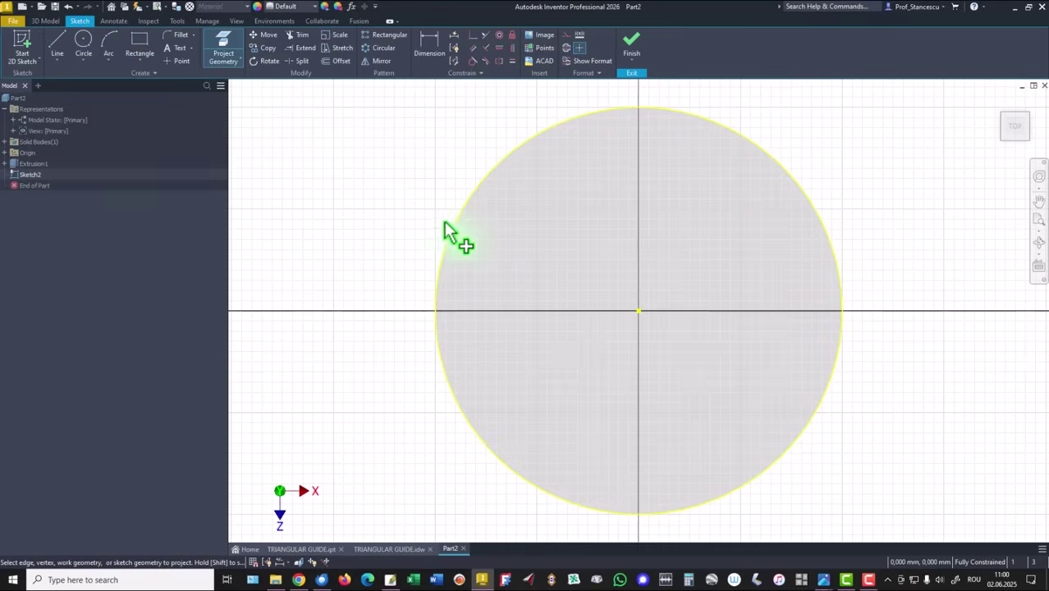
Step: Draw a horizontal chord across the circle and a small circle near it
left_click(57, 43)
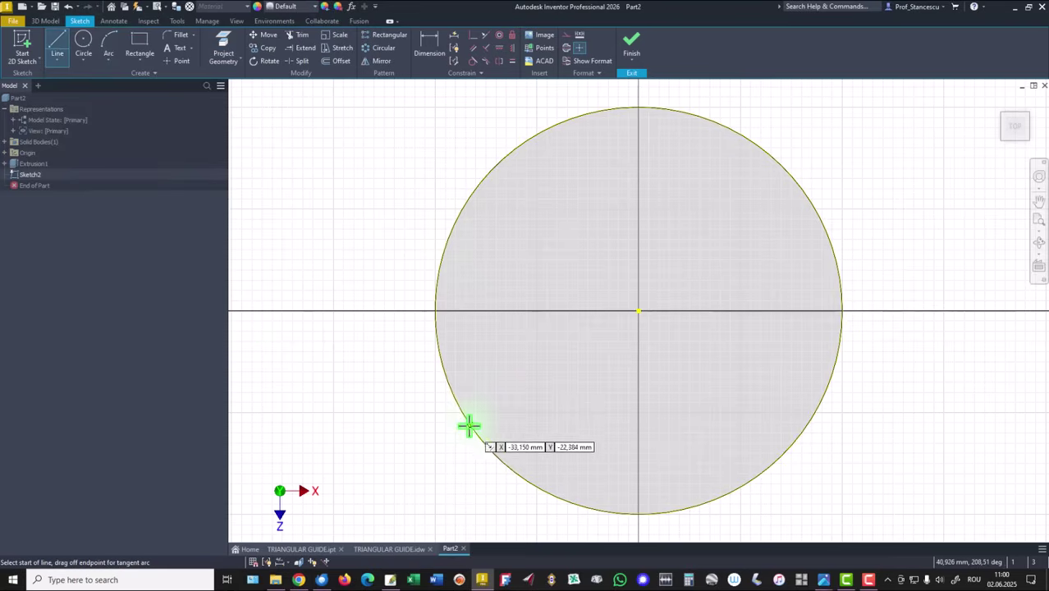
left_click(486, 445)
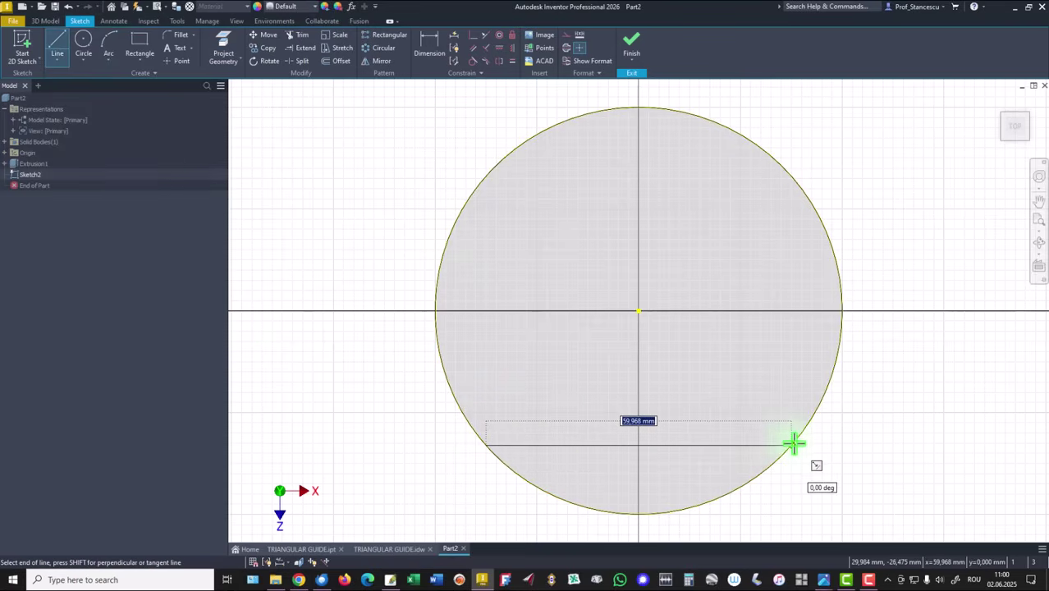
double_click(792, 445)
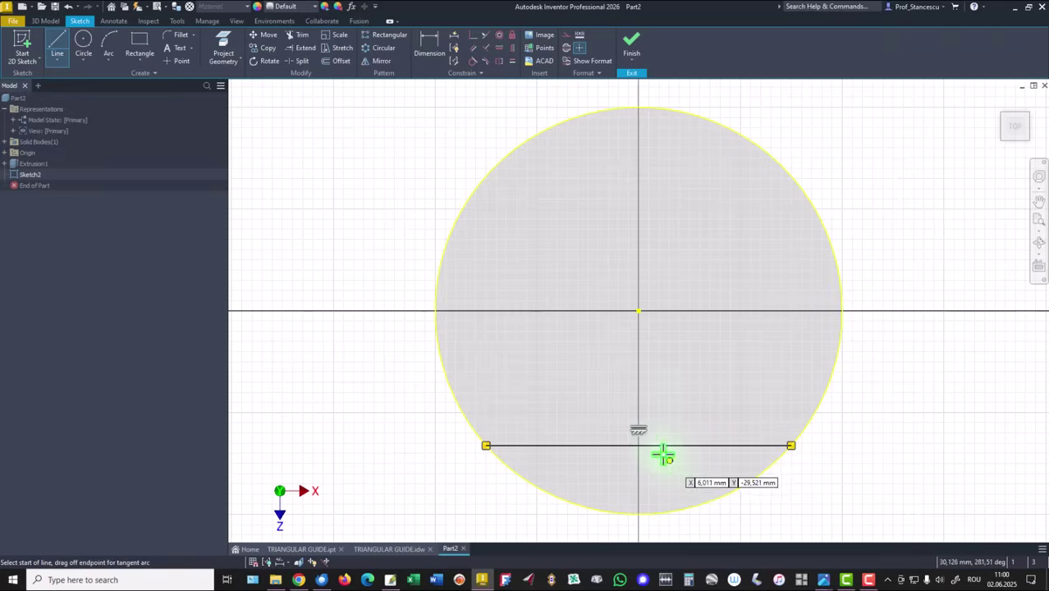
left_click(83, 43)
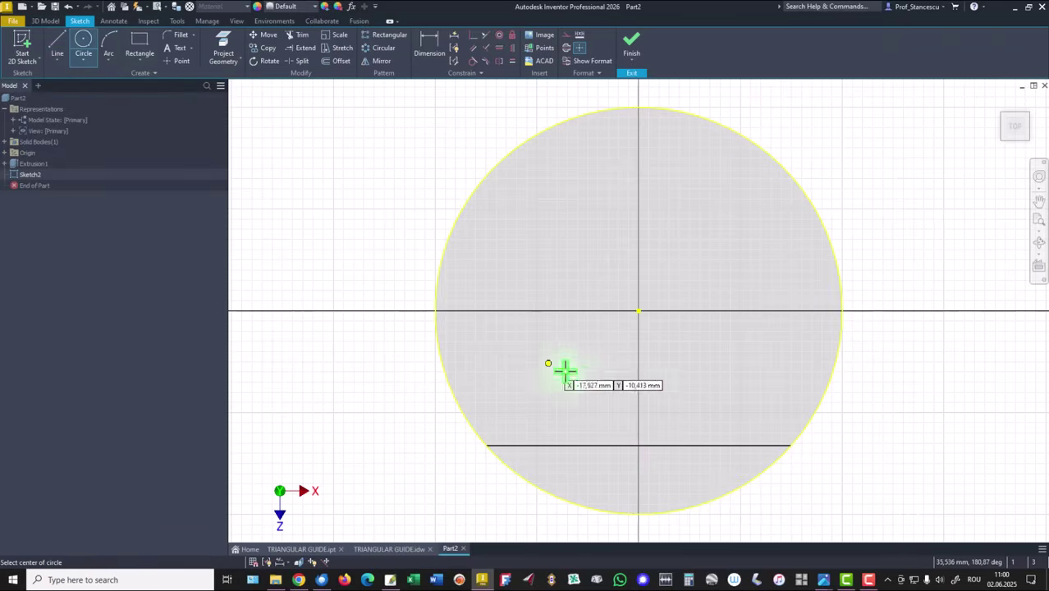
left_click(656, 462)
left_click(674, 473)
Step: Constrain the small circle's centre vertically in line with the origin
left_click(511, 48)
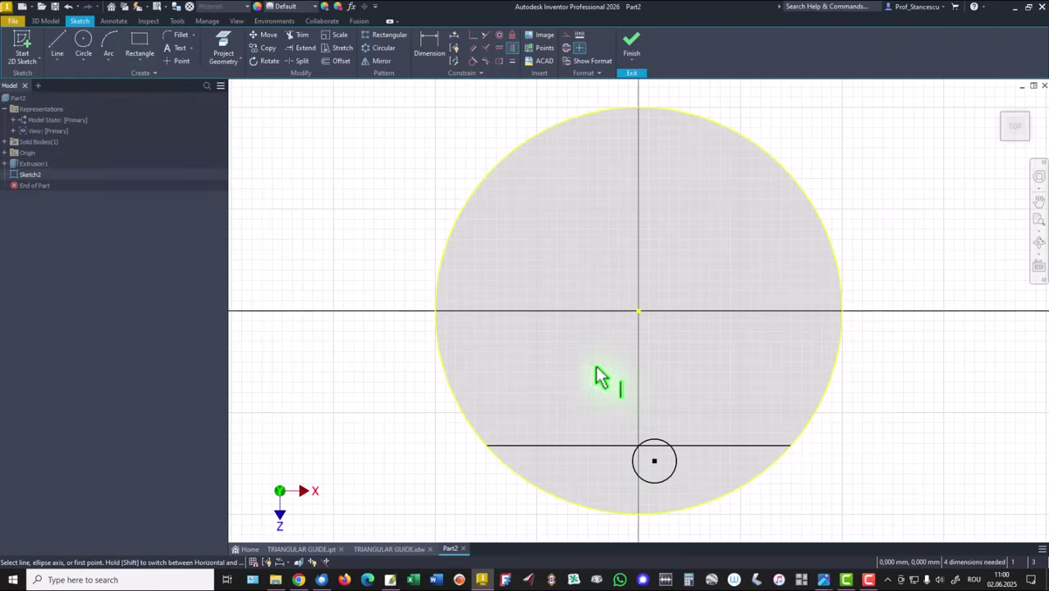
left_click(654, 460)
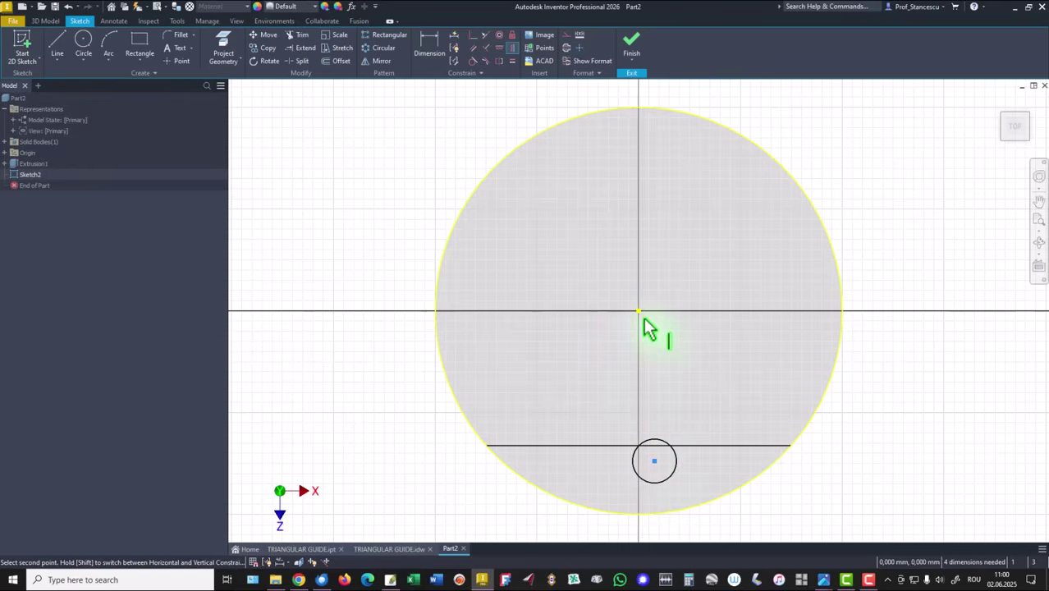
left_click(638, 312)
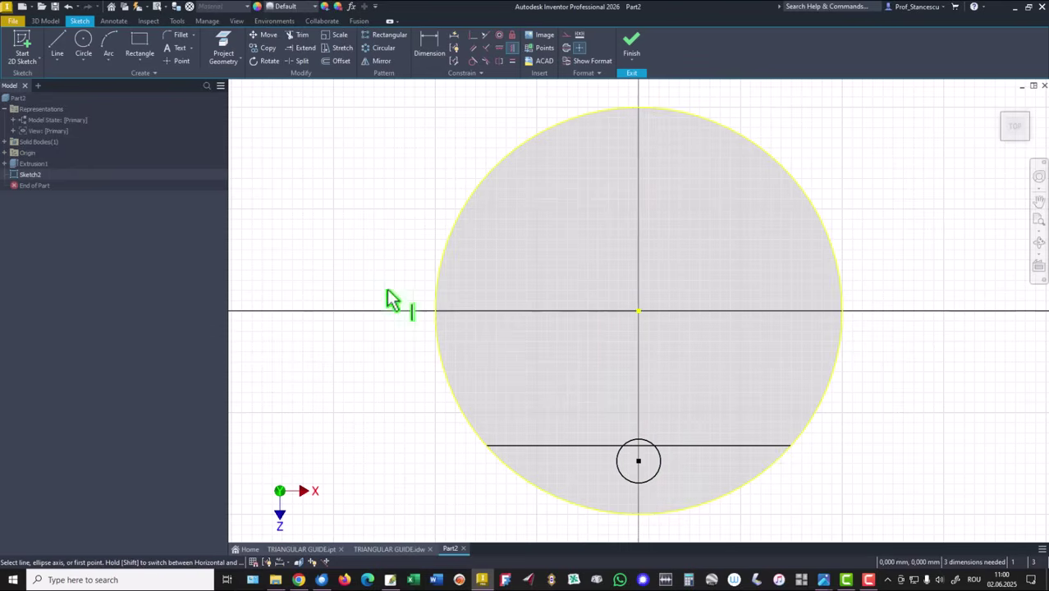
left_click(433, 51)
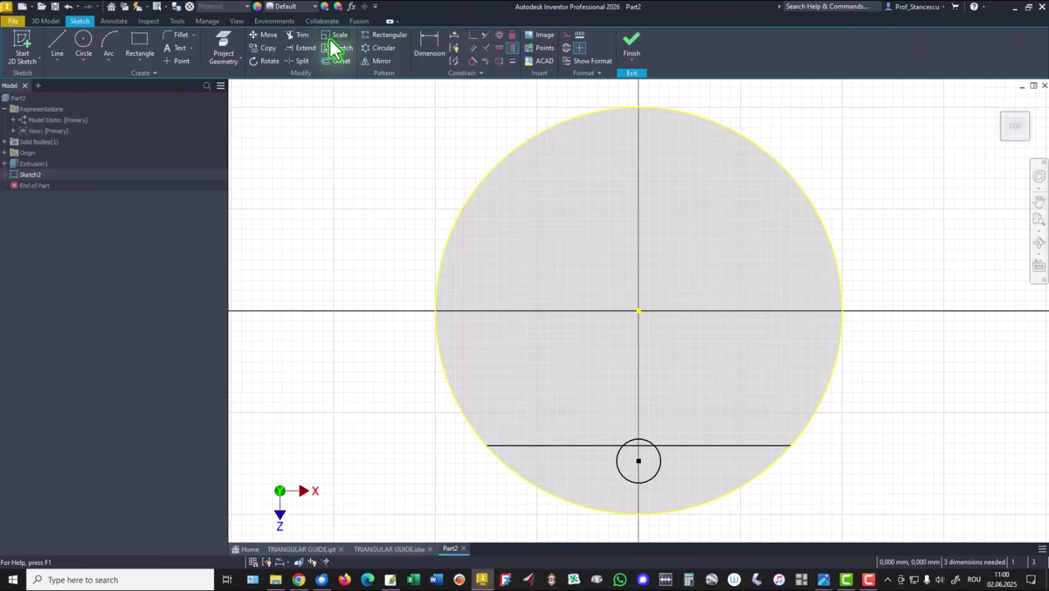
Step: Trim away the lower part of the small circle, leaving an arc above the chord
left_click(299, 37)
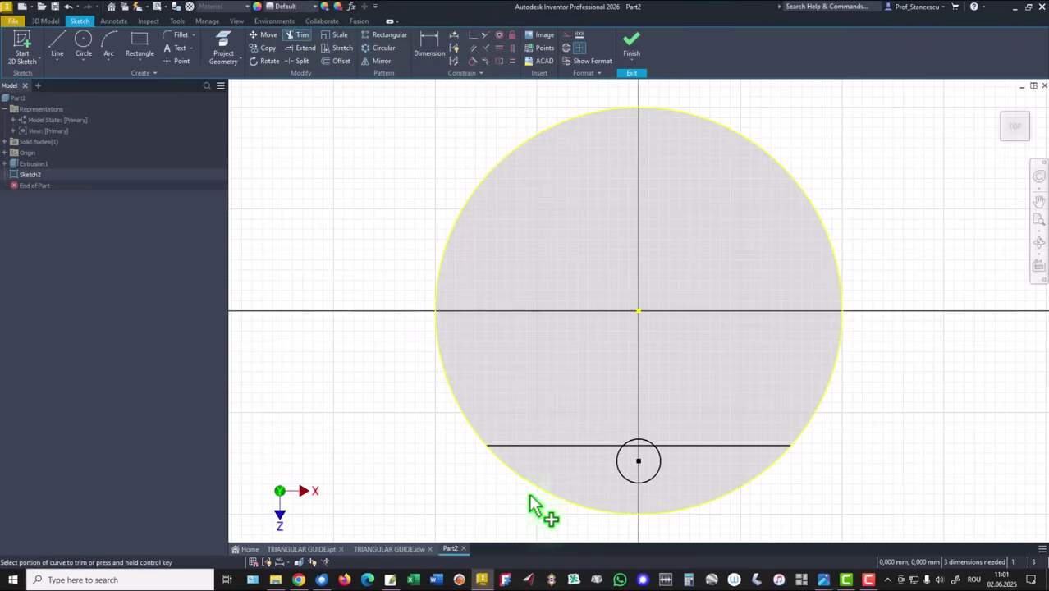
left_click(651, 480)
scroll(624, 480, "up", 5)
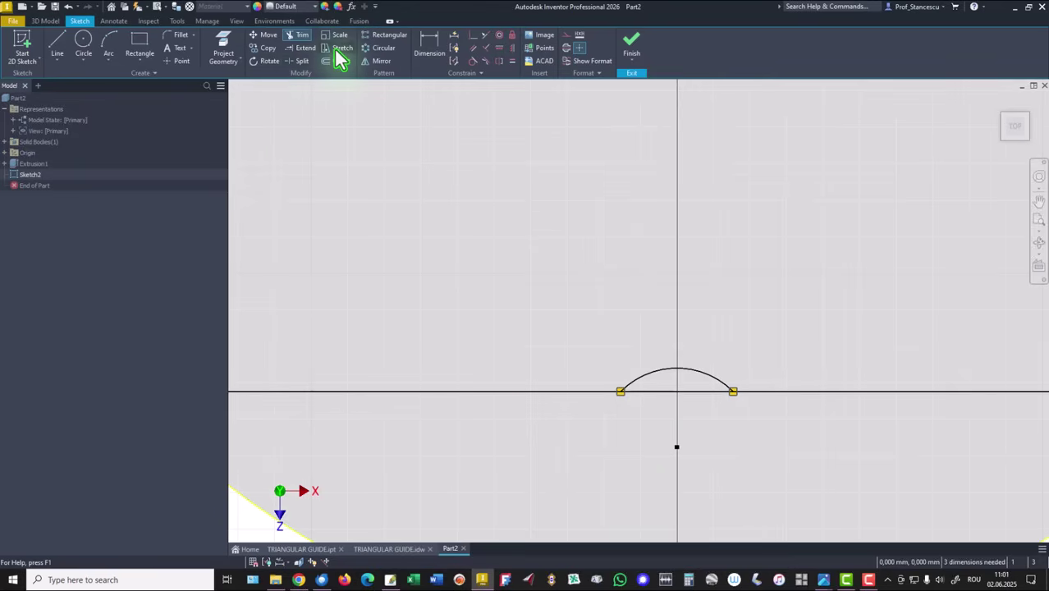
Step: Split the horizontal chord at both ends of the small arc
left_click(303, 61)
left_click(656, 399)
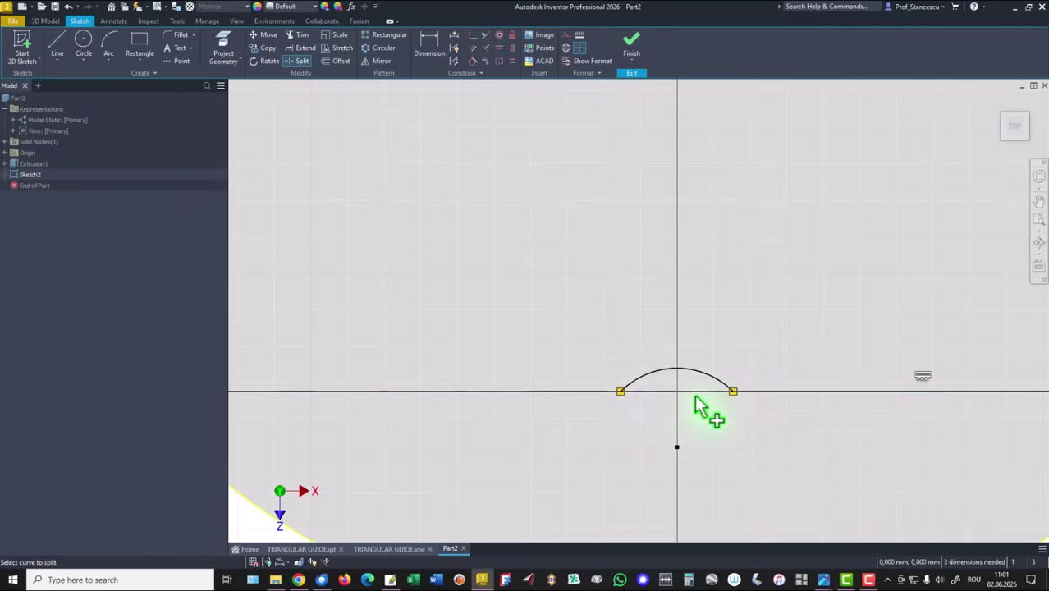
left_click(715, 402)
right_click(731, 427)
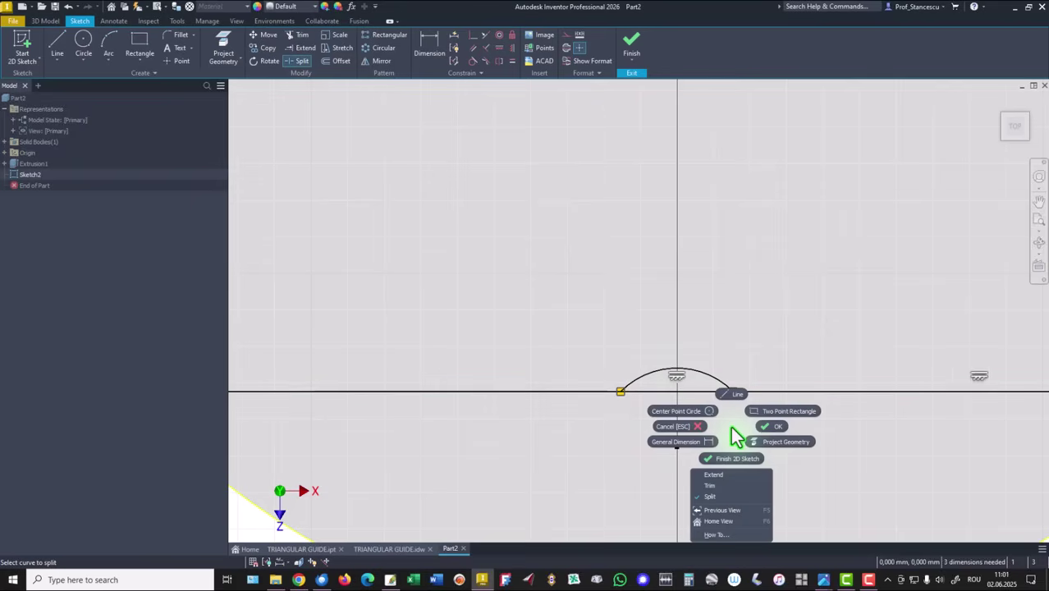
left_click(773, 428)
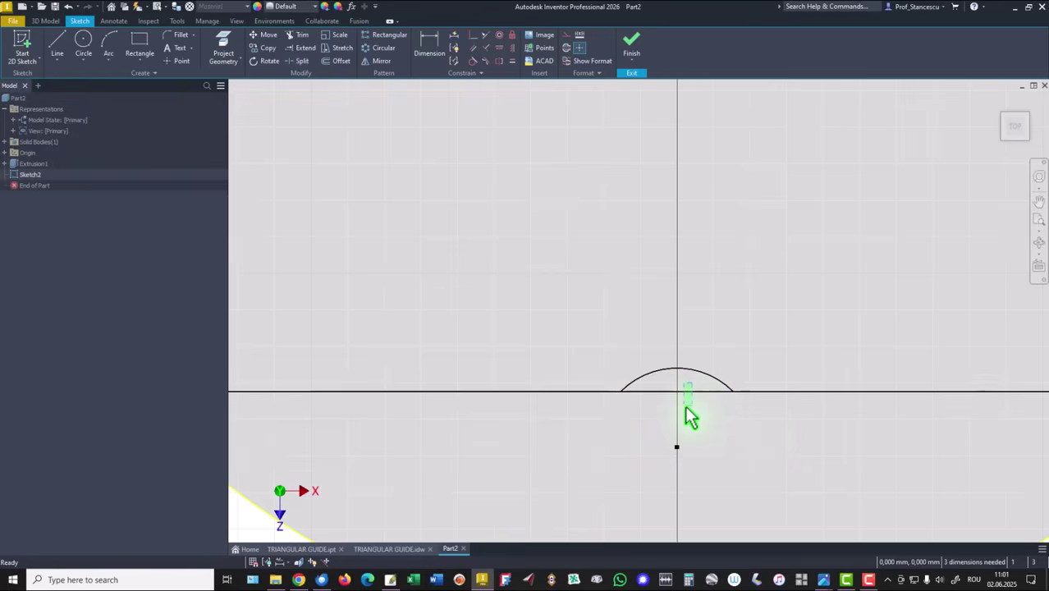
Step: Convert the chord piece under the arc to construction geometry and view the whole disc
left_click(687, 402)
right_click(703, 423)
left_click(750, 423)
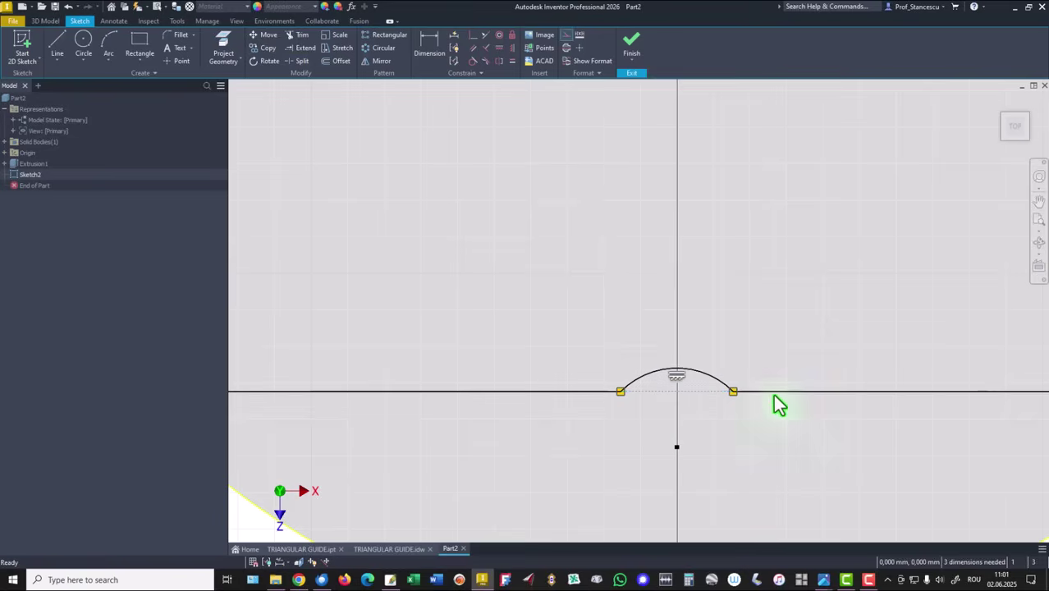
scroll(738, 250, "down", 4)
middle_click_drag(749, 243, 667, 347)
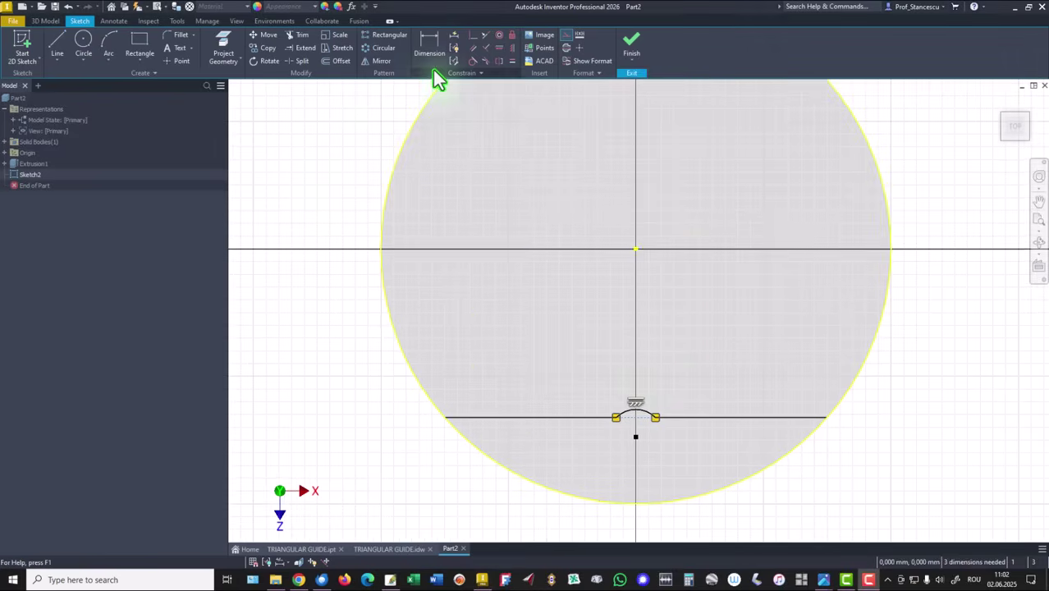
Step: Dimension the horizontal line 29 from the disc centre
left_click(430, 45)
left_click(766, 418)
left_click(637, 251)
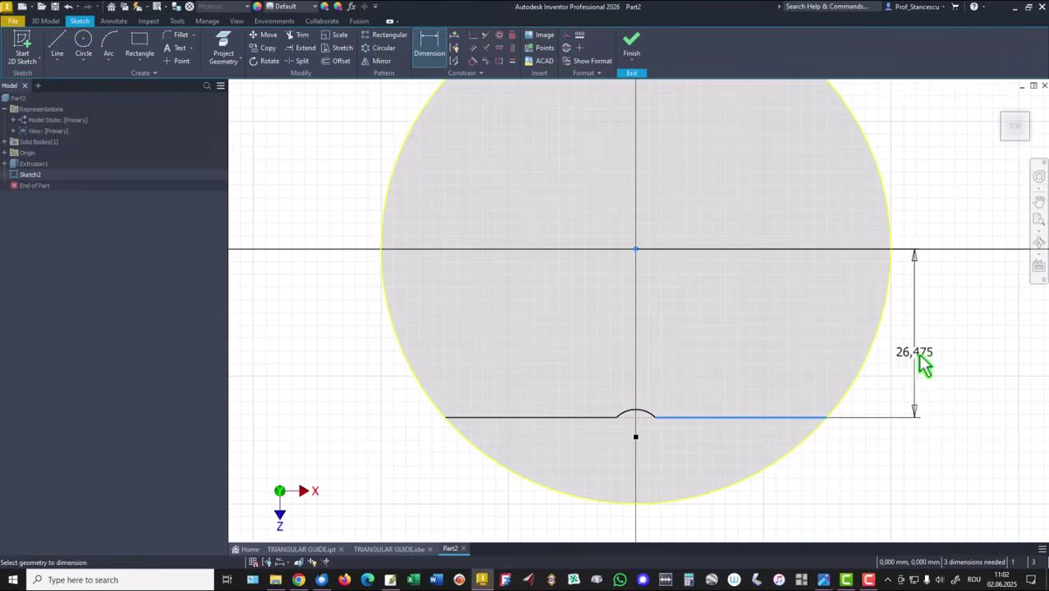
left_click(947, 353)
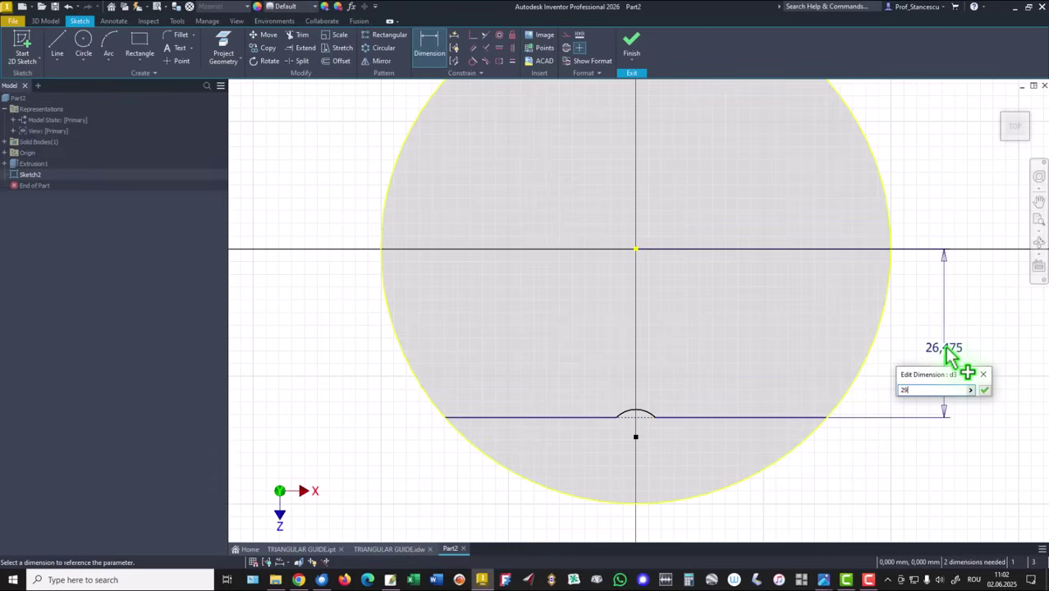
type("29")
key("Return")
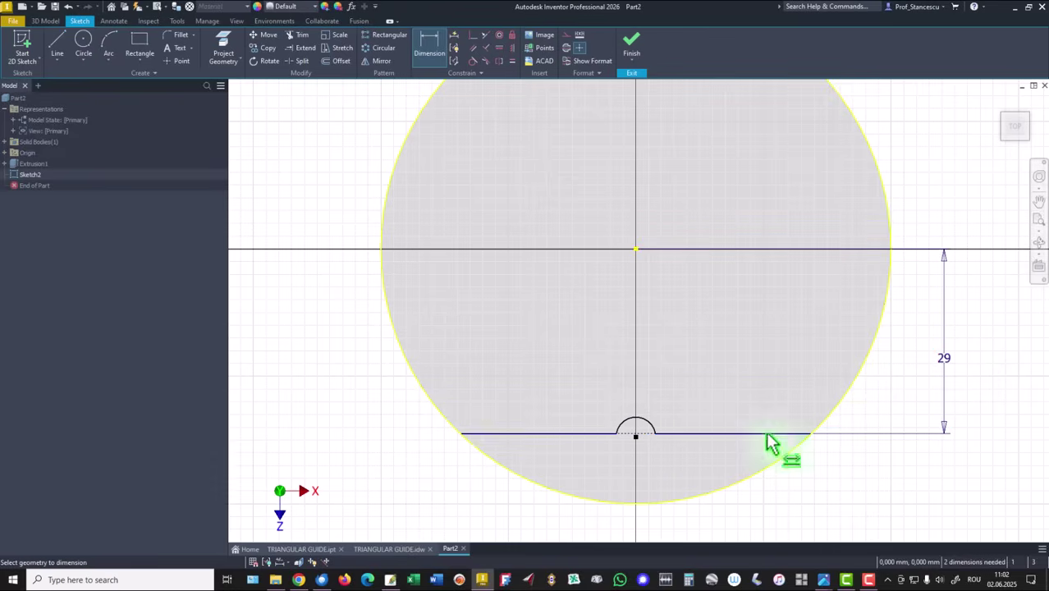
Step: Give the arc radius 6 and its centre 62/2 from the origin, then finish the sketch
left_click(655, 433)
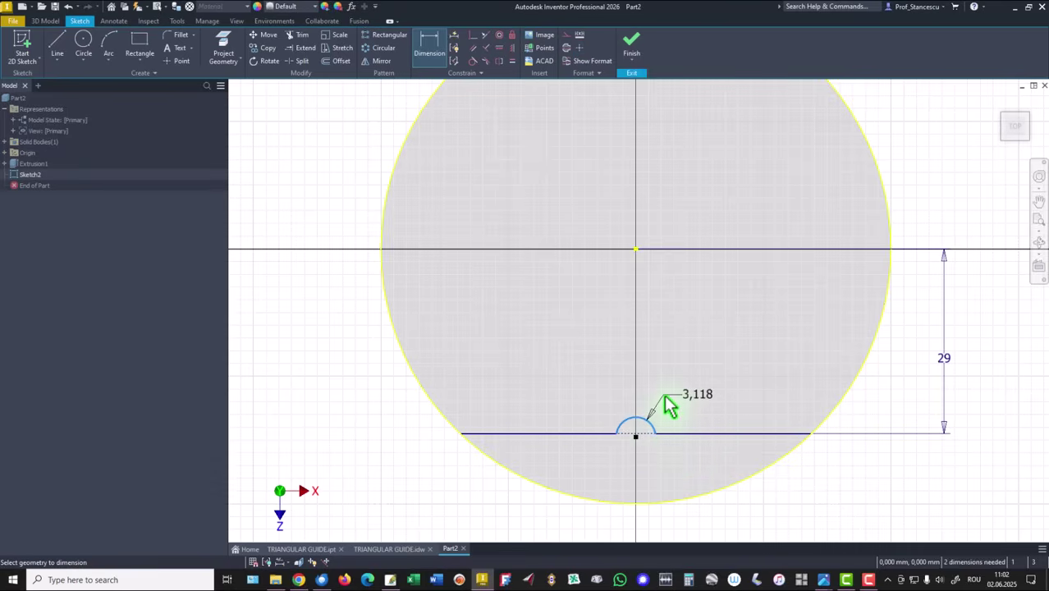
left_click(667, 403)
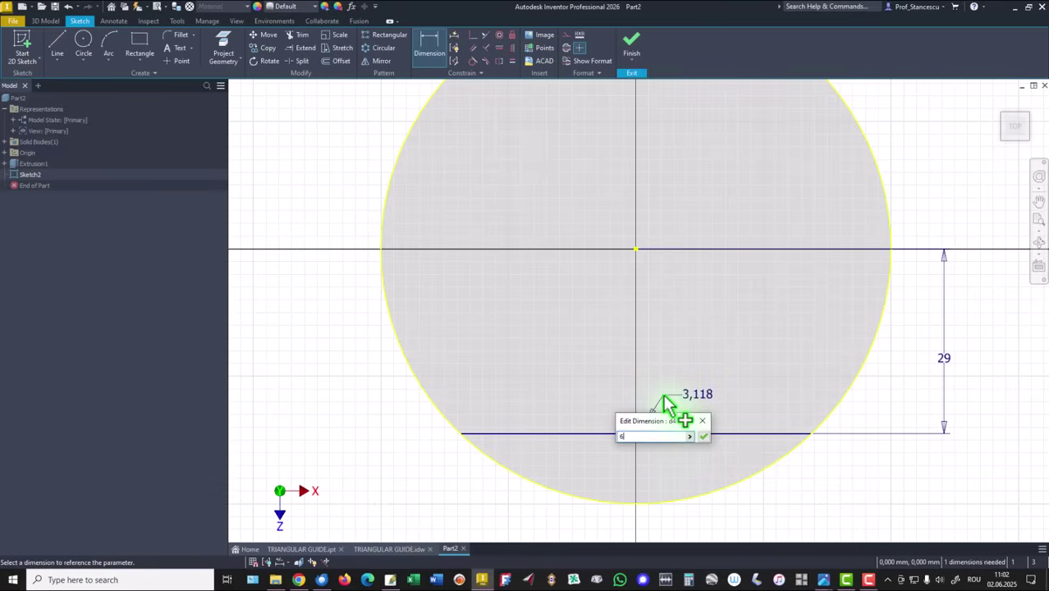
key("Return")
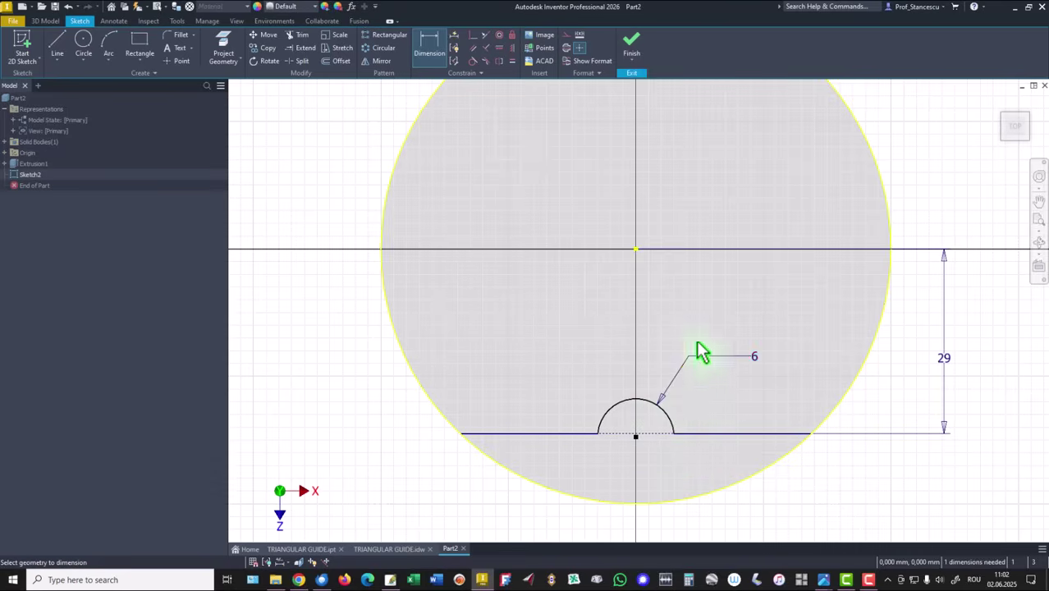
left_click(636, 436)
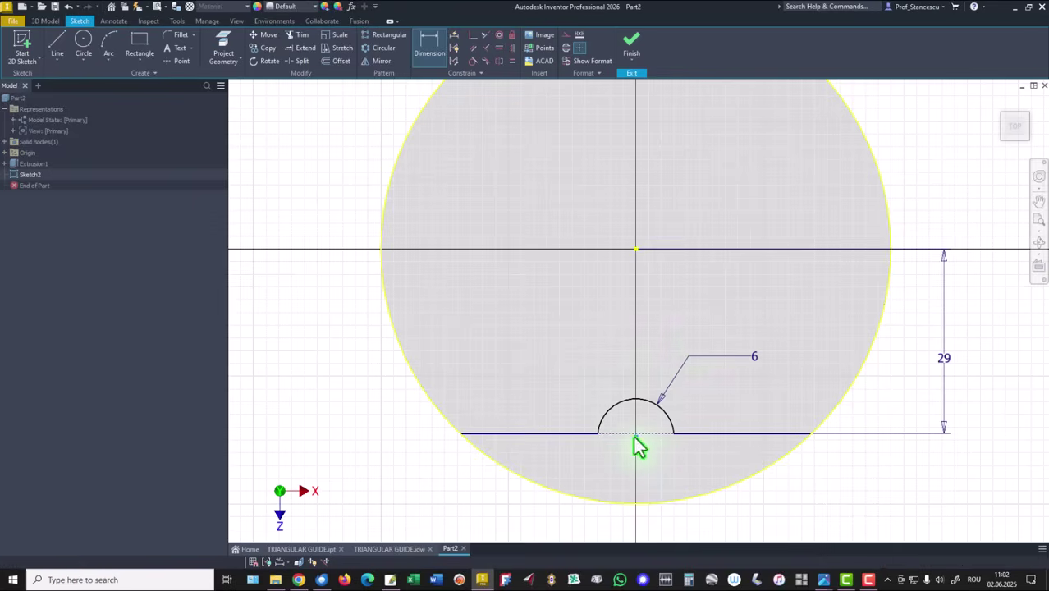
left_click(636, 249)
left_click(328, 358)
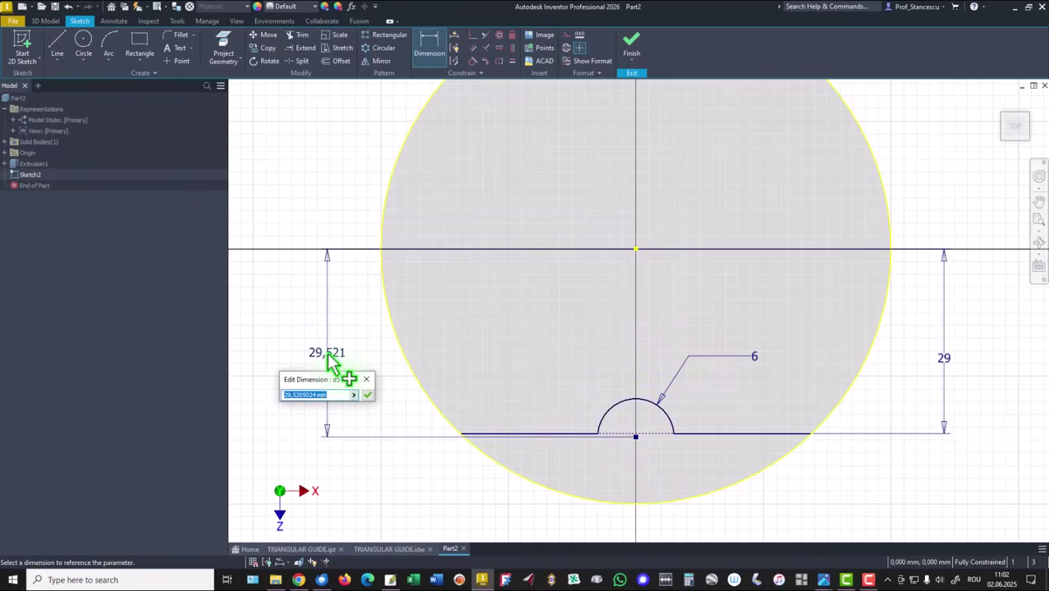
type("62/2")
key("Return")
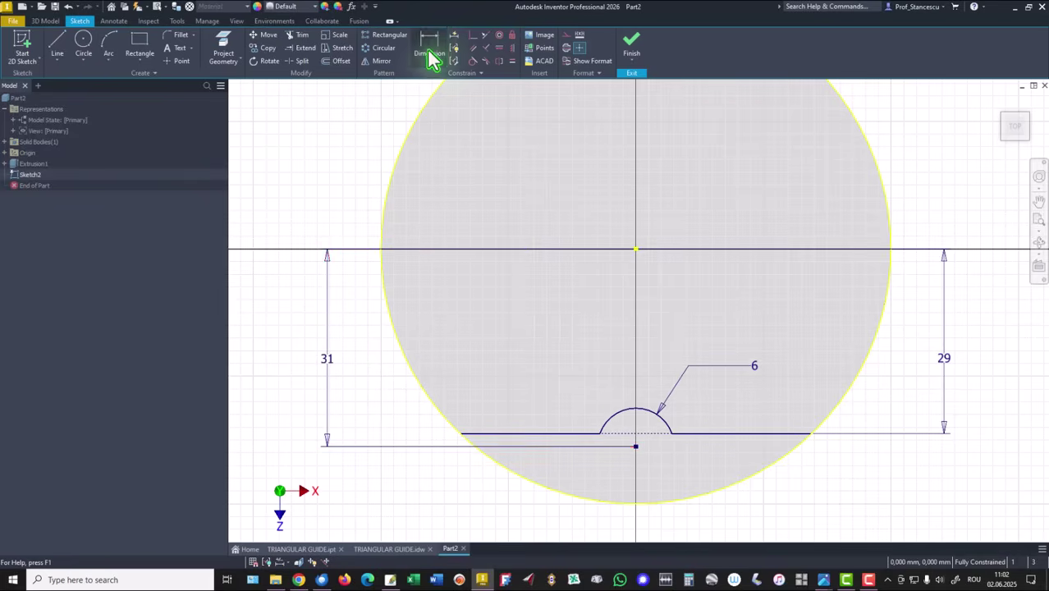
left_click(630, 42)
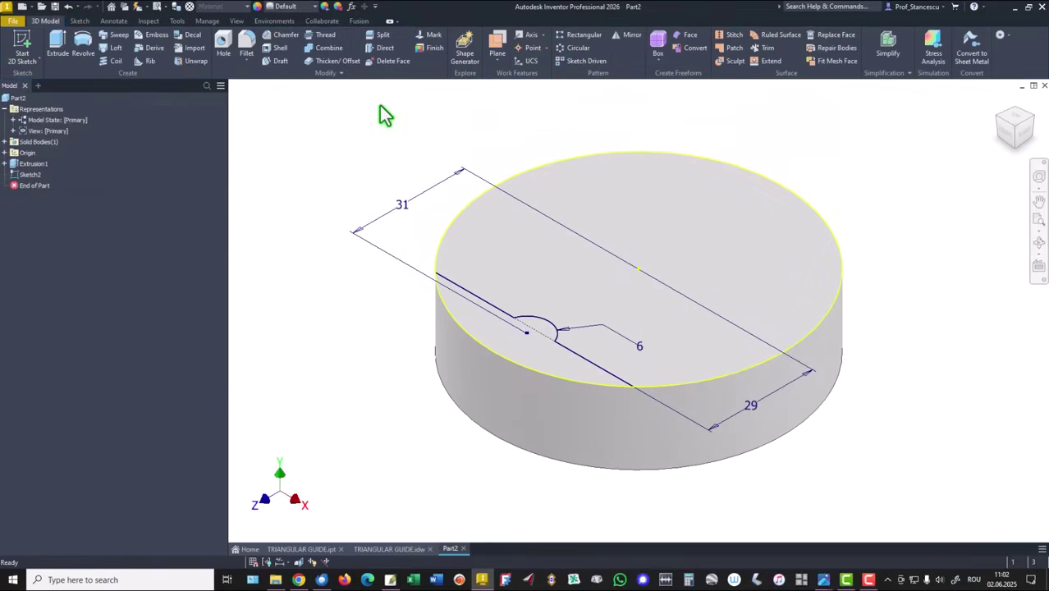
Step: Cut the slot profile into the disc to a depth of 20 mm-8, then show the drawing
key("e")
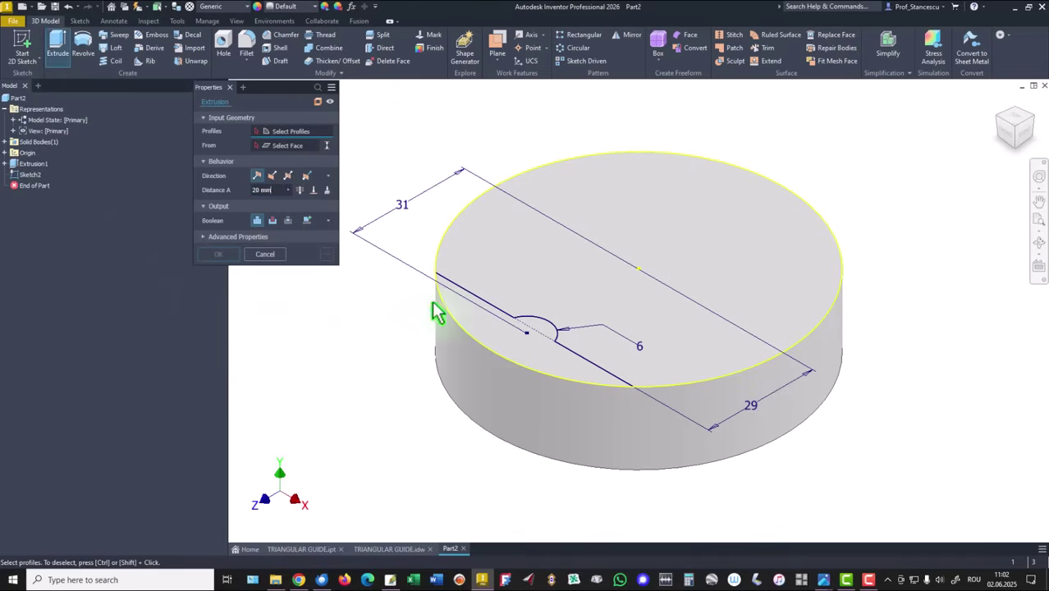
left_click(469, 328)
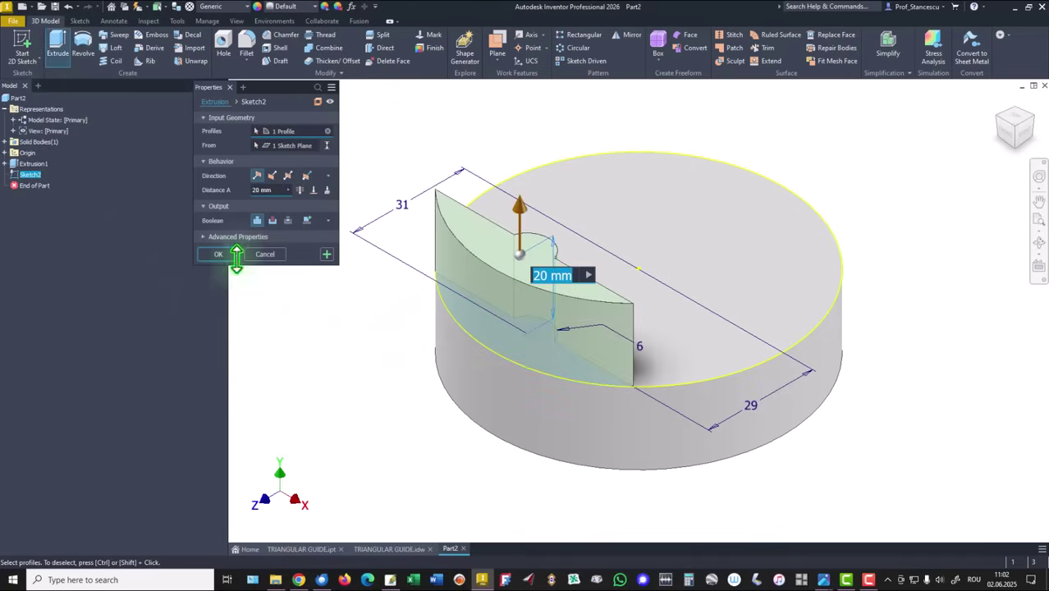
left_click(273, 176)
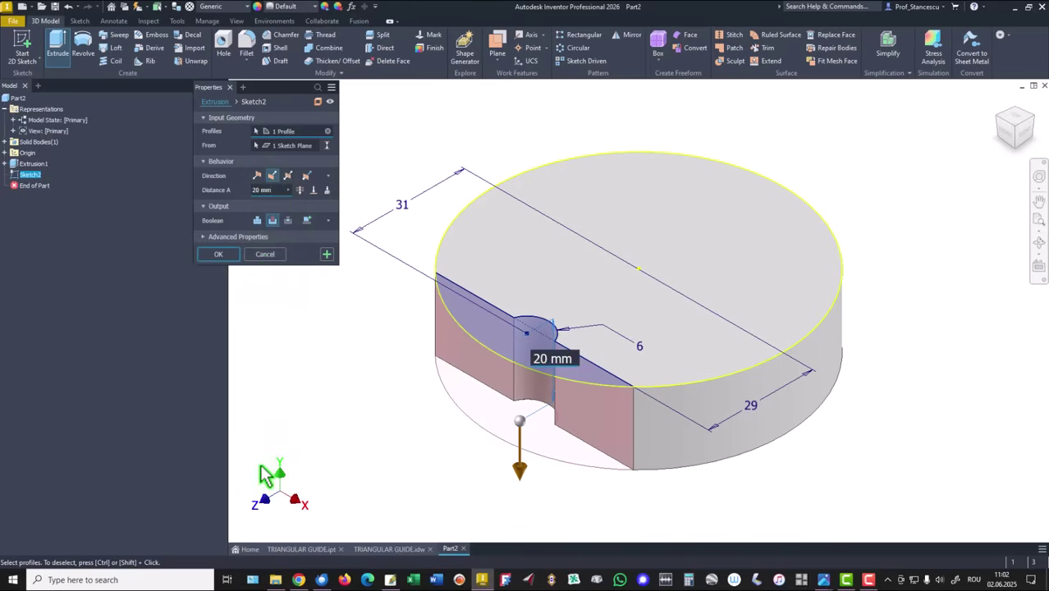
type("-8")
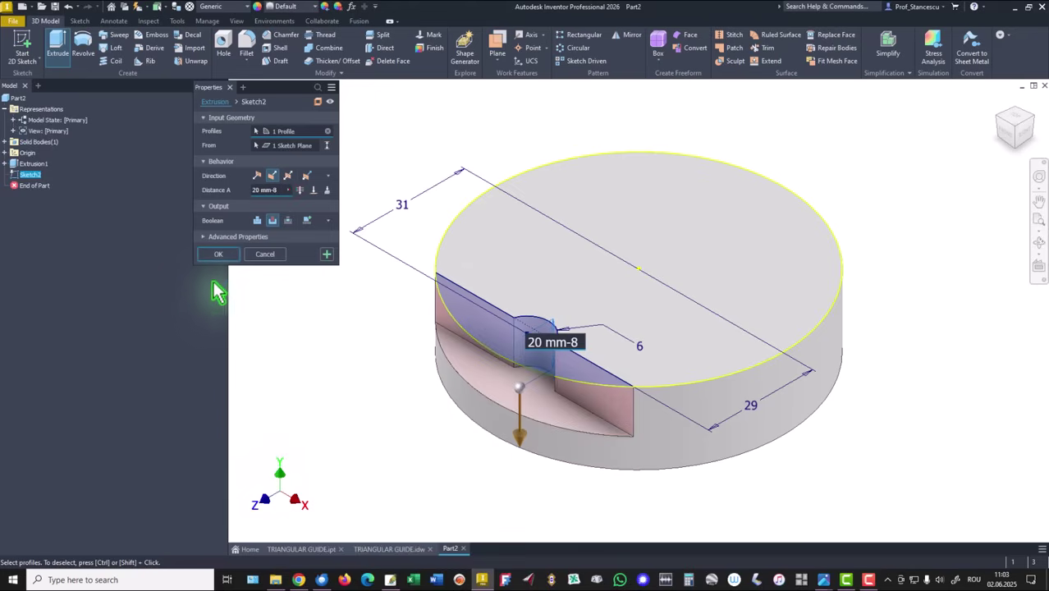
left_click(214, 253)
key("ctrl+Tab")
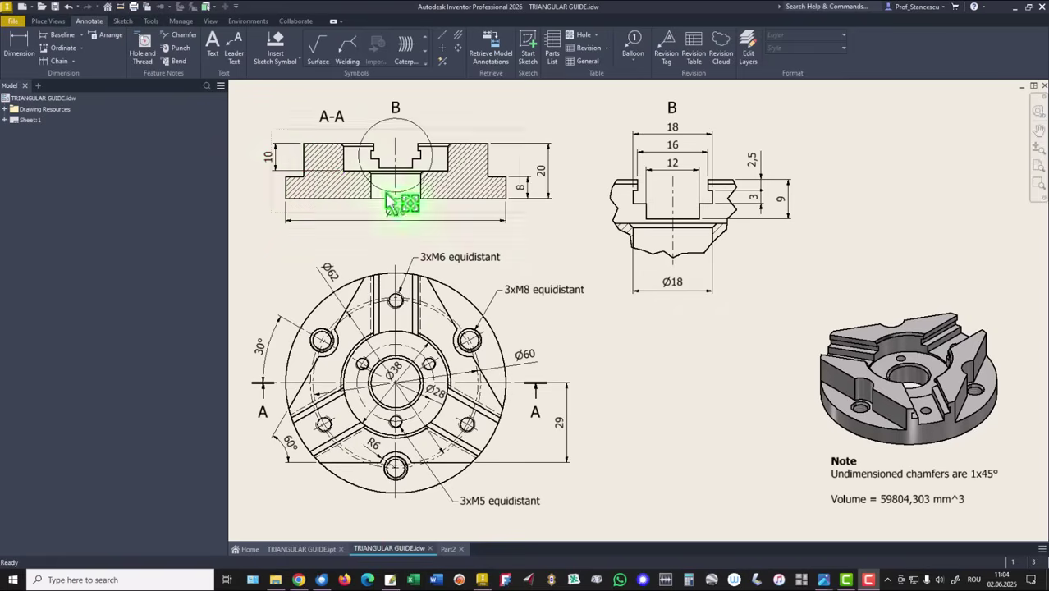
Step: Return to the Part2 model showing the slot cut
left_click(448, 548)
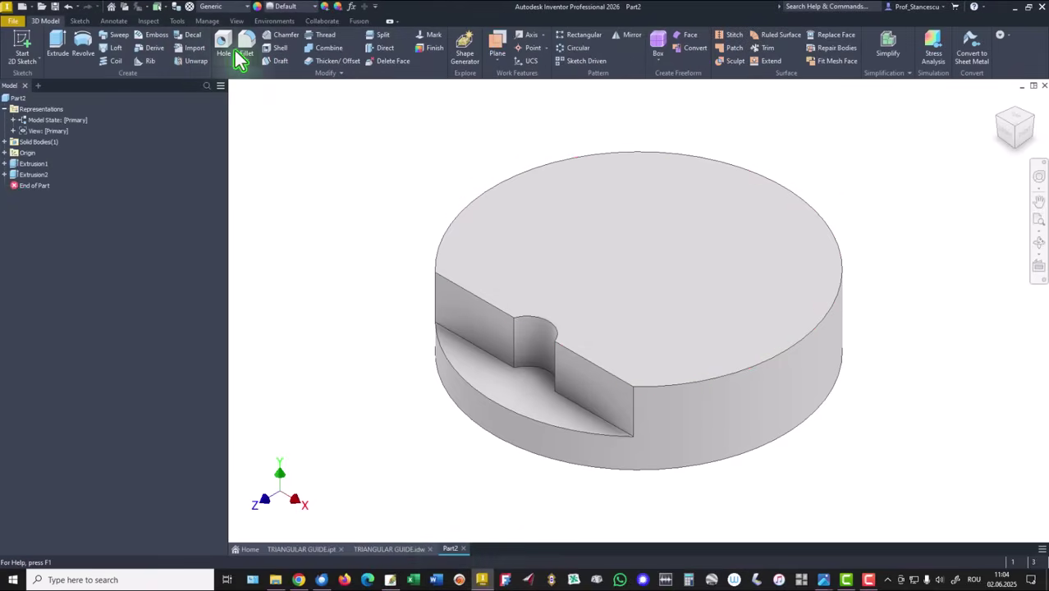
Step: Place a plain drilled counterbored hole concentric with the disc's circular edge
key("h")
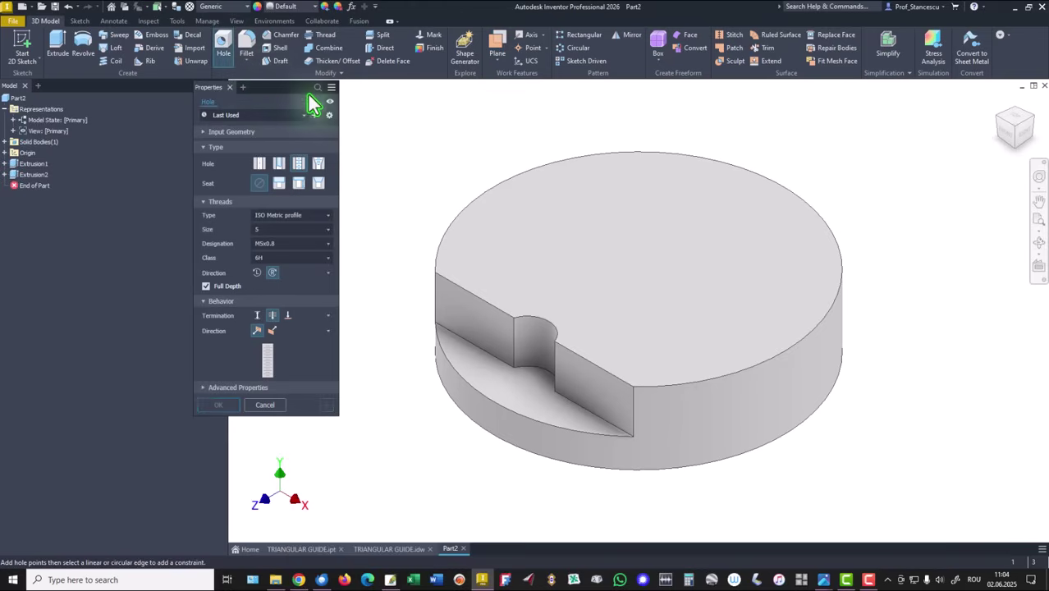
left_click(597, 189)
left_click(675, 150)
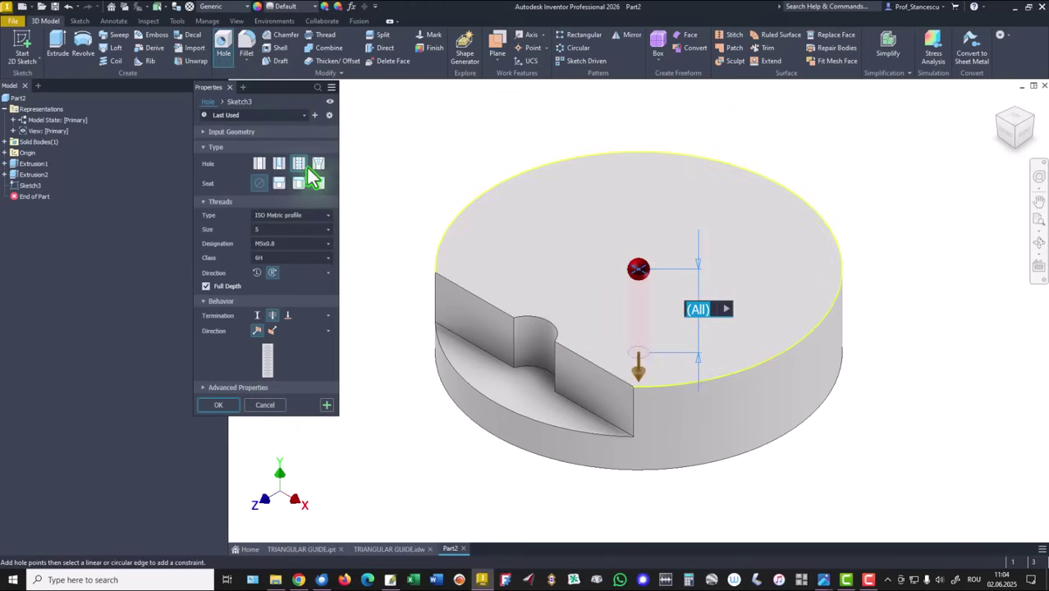
left_click(262, 163)
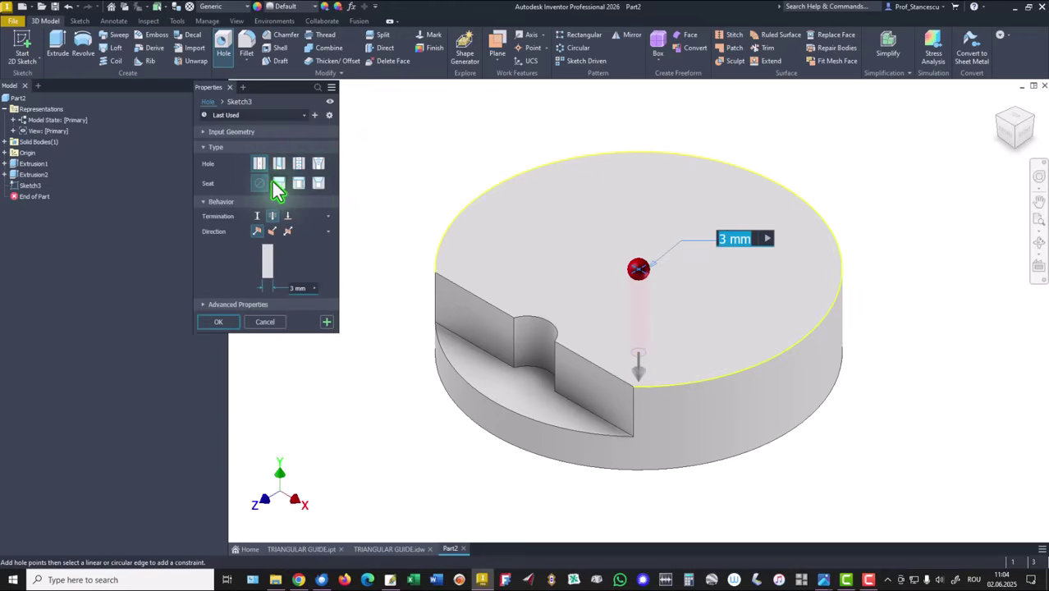
left_click(276, 185)
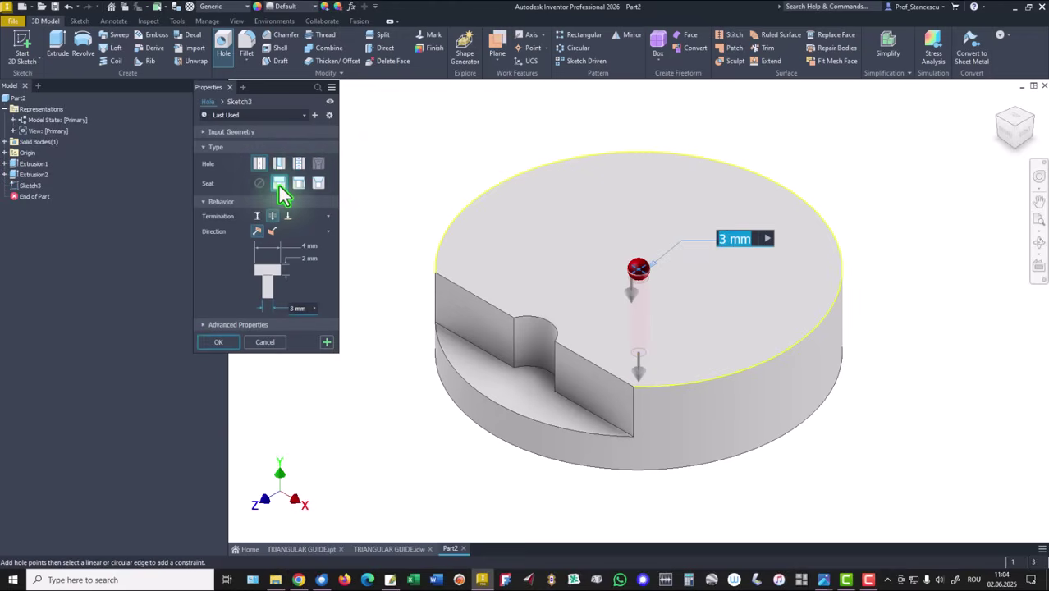
Step: Set the counterbore to Ø38, 10 deep, the hole bottom value to 18, then create the hole
left_click(310, 246)
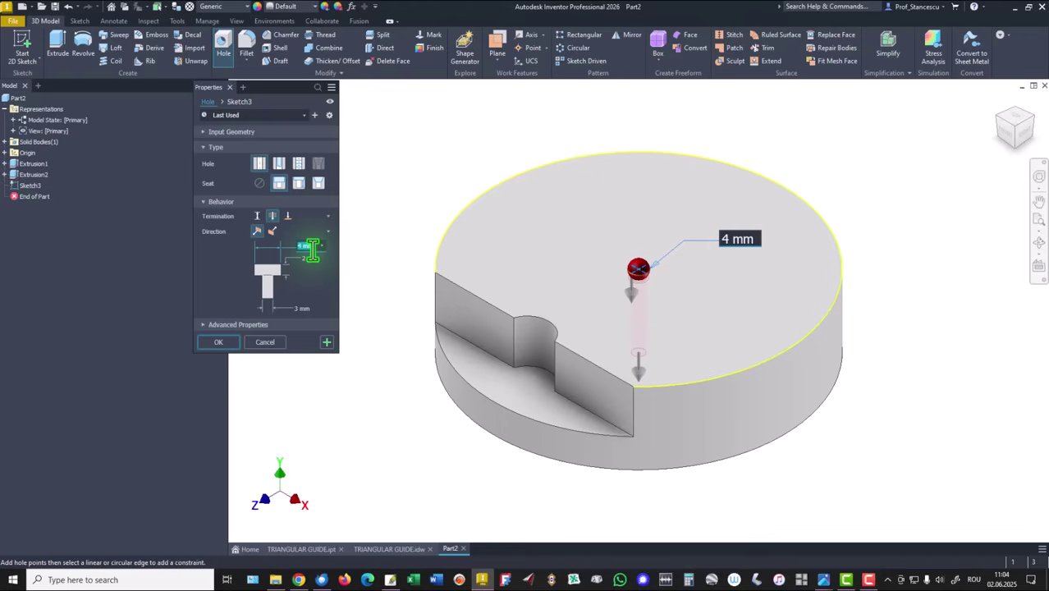
type("38")
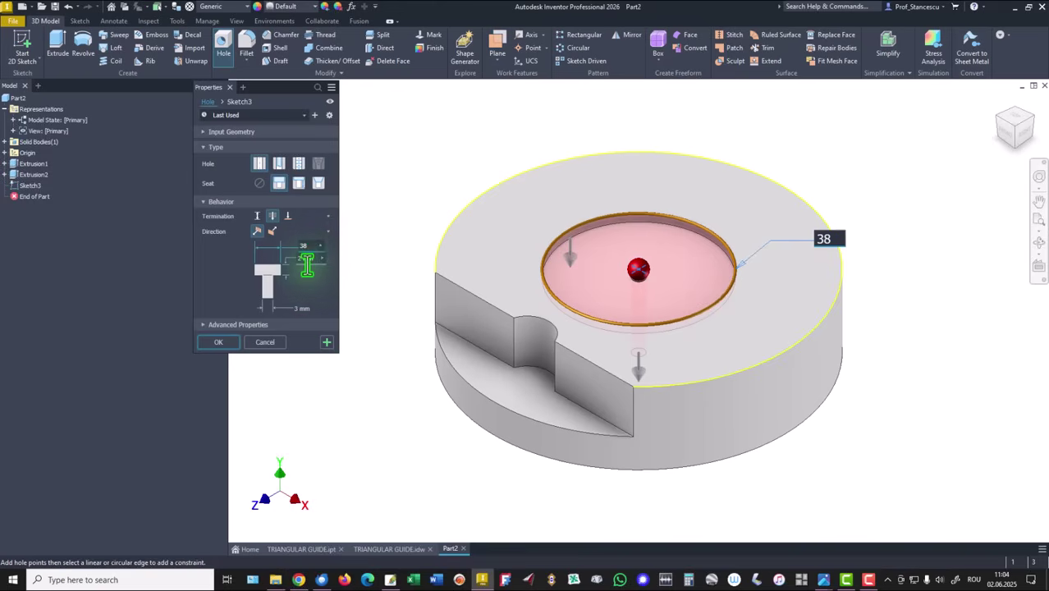
left_click(306, 259)
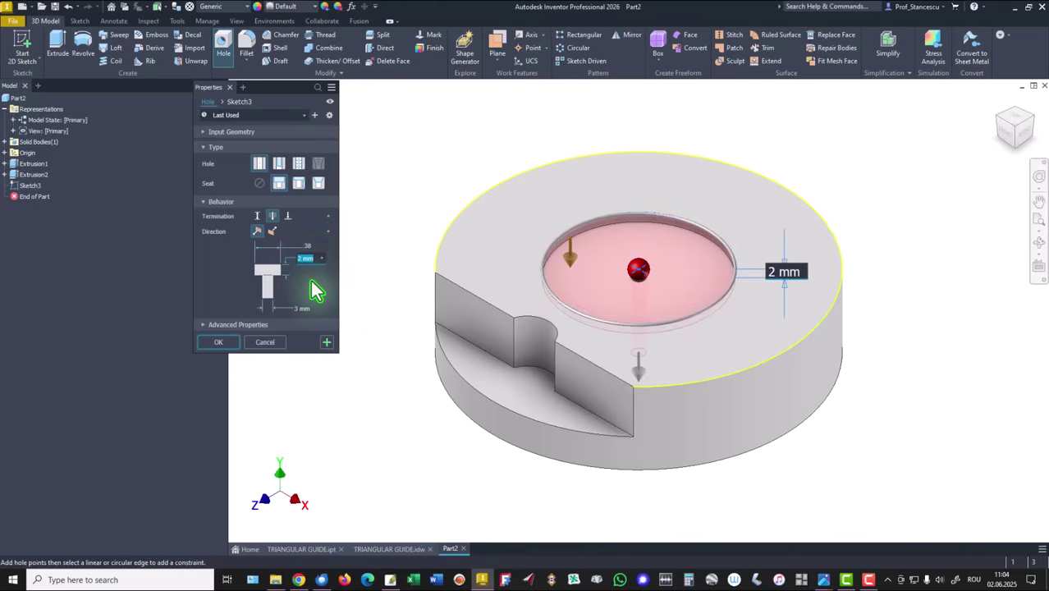
type("10")
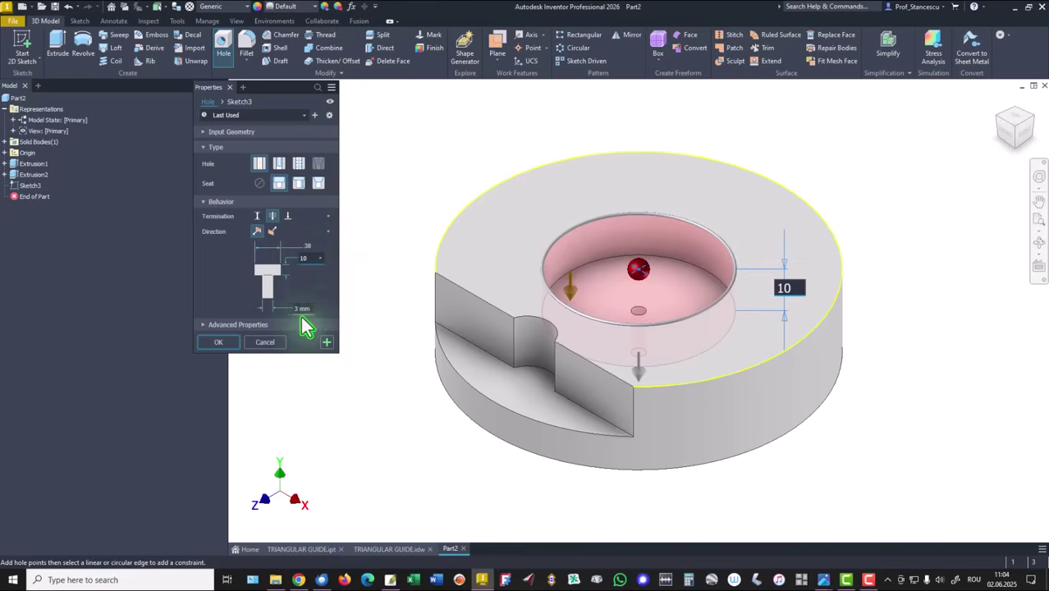
left_click(300, 309)
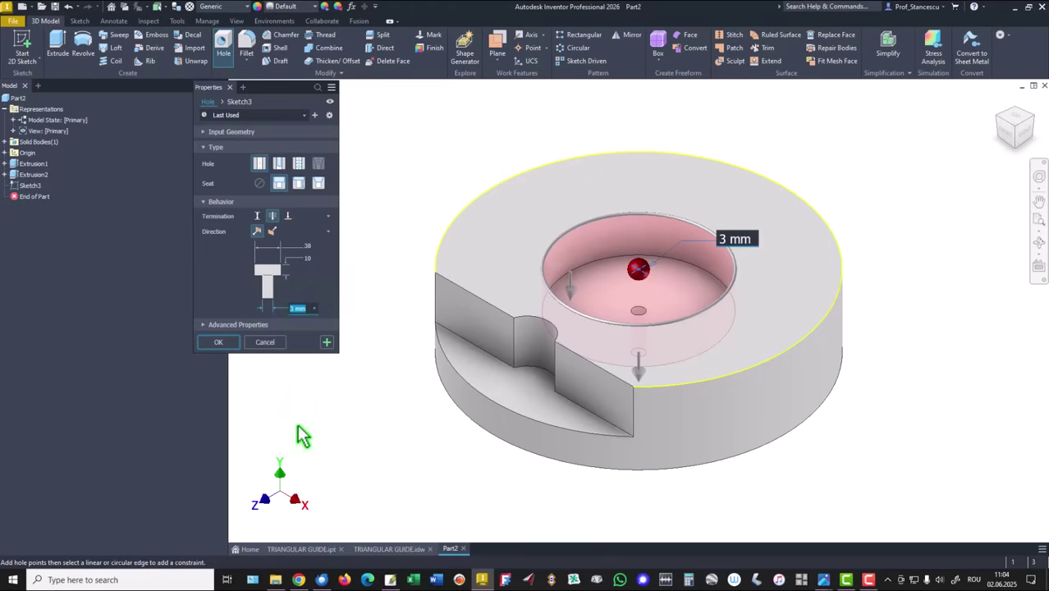
type("18")
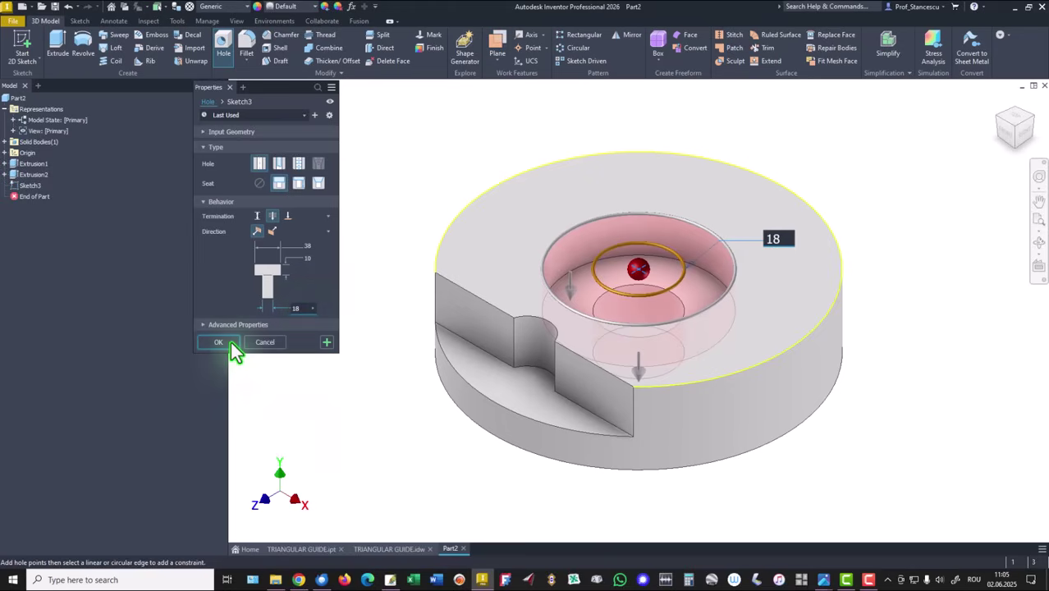
left_click(230, 342)
key("ctrl+Tab")
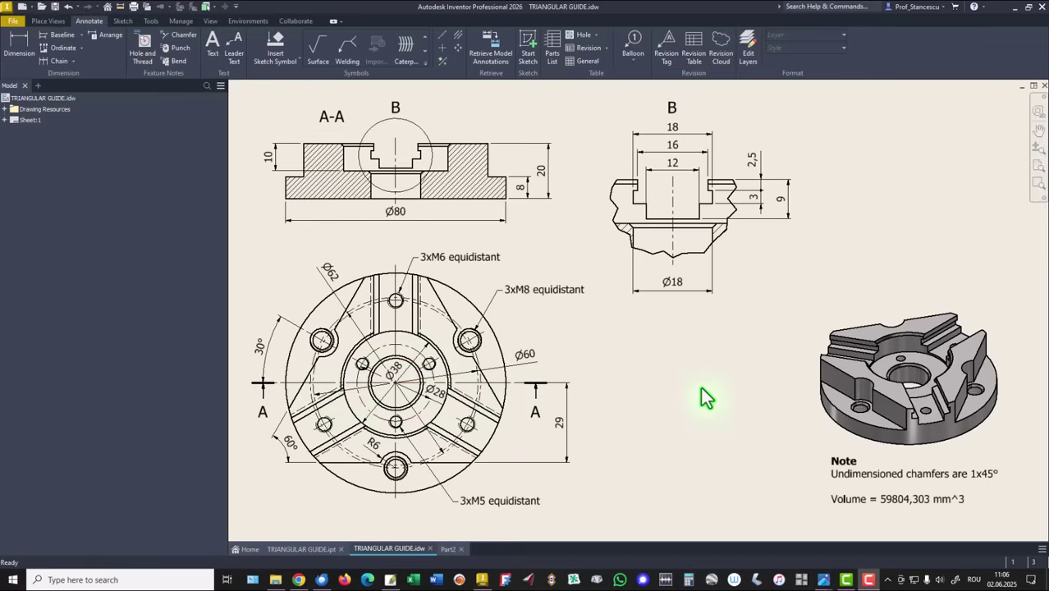
Step: Return to the Part2 model showing the counterbored centre hole
left_click(448, 549)
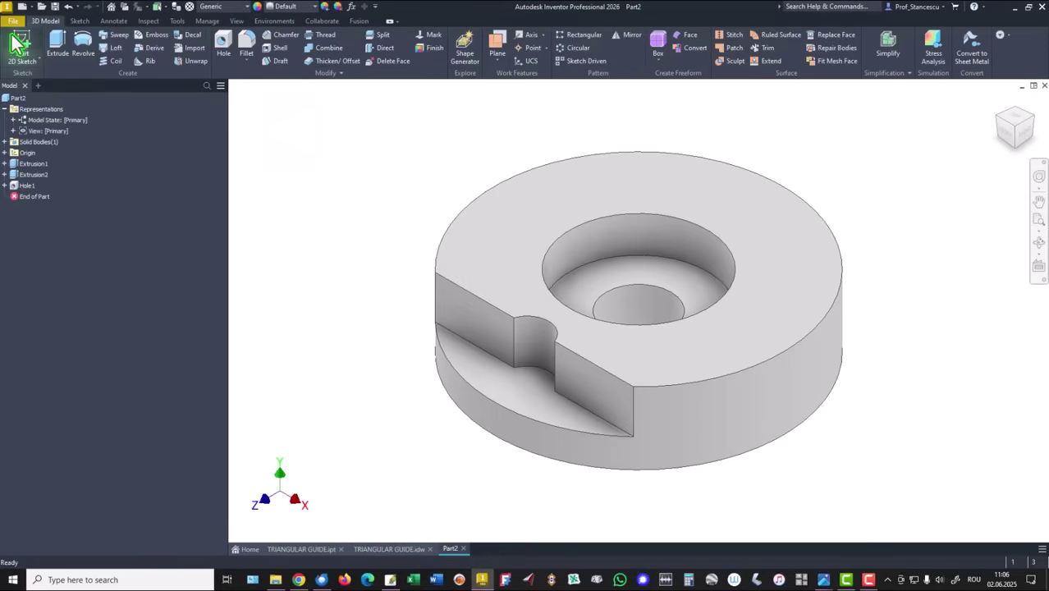
Step: Start a new sketch on the XY origin plane with the part sliced to show its cross-section
left_click(4, 154)
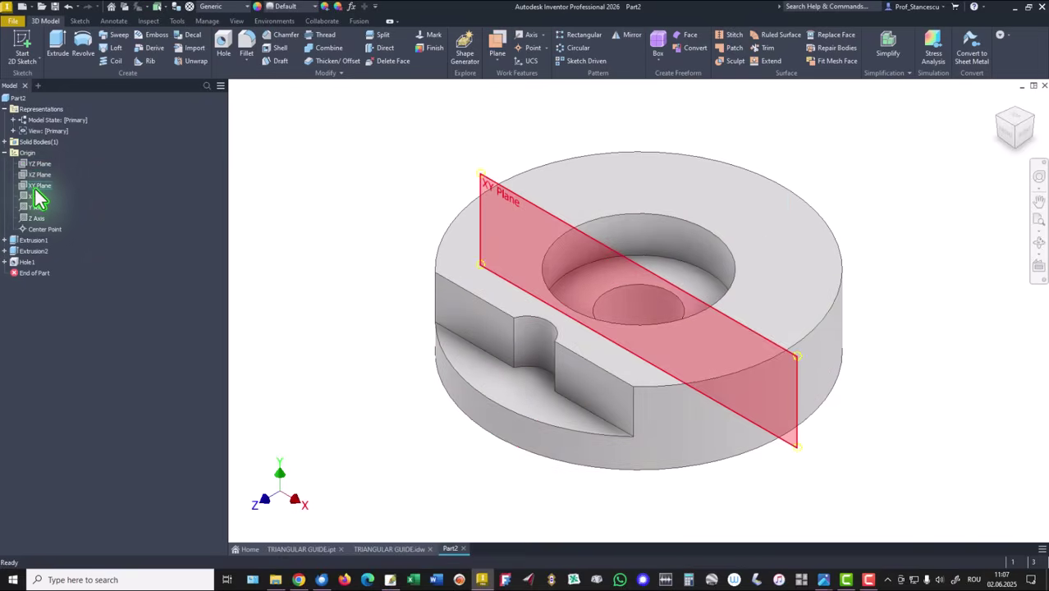
left_click(33, 189)
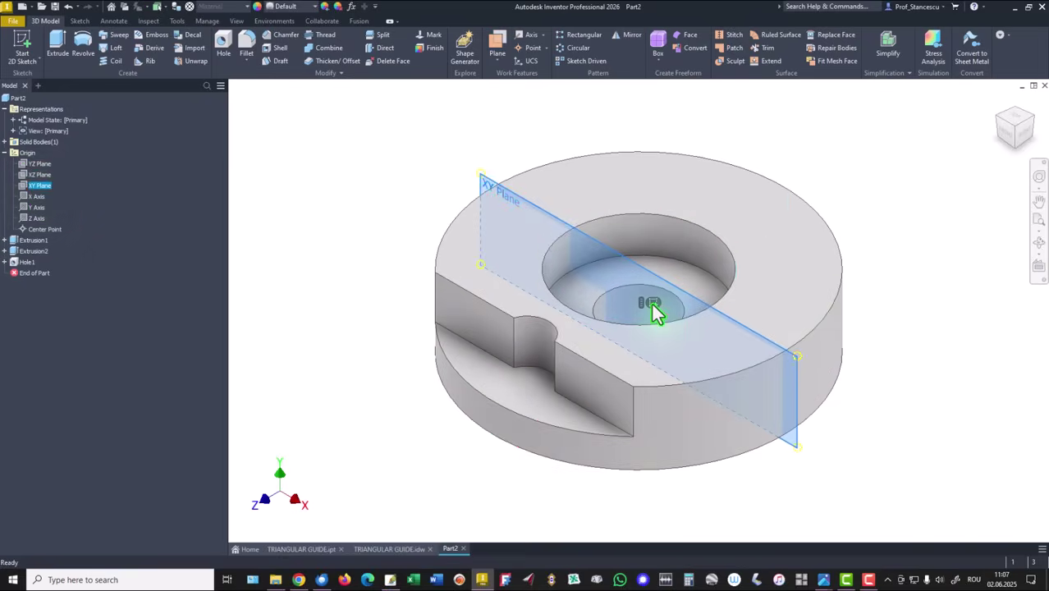
key("s")
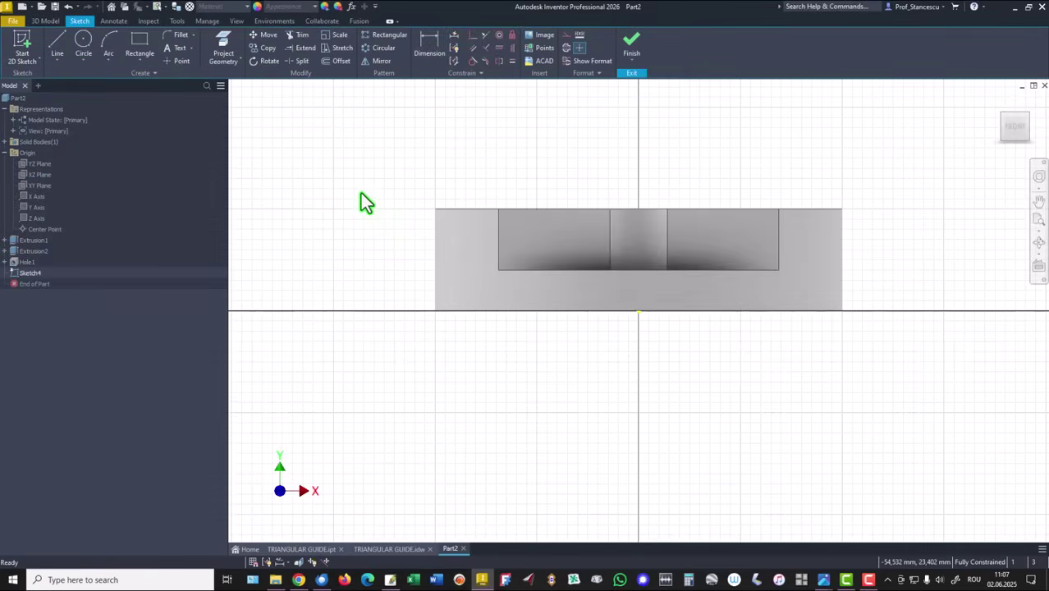
key("F7")
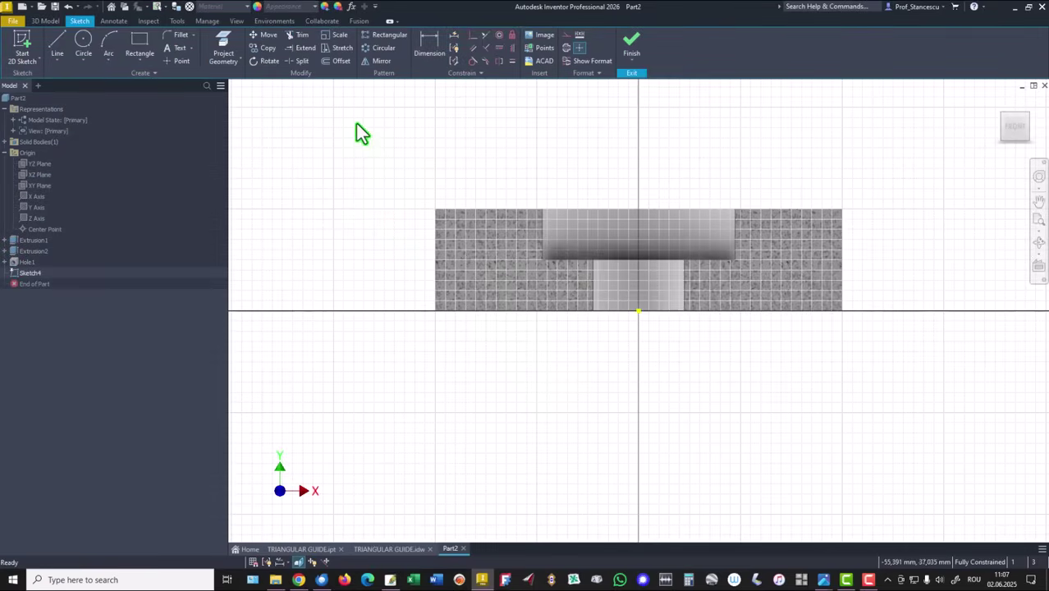
left_click(57, 45)
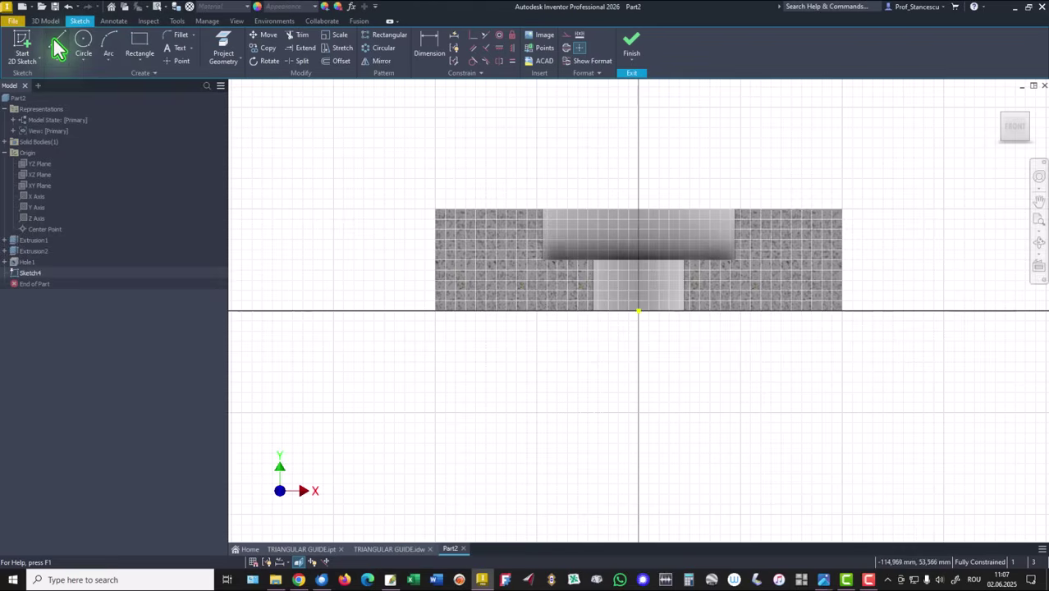
Step: Draw an 18 × 3 mm rectangle inside the upper recess of the cross-section
left_click(141, 43)
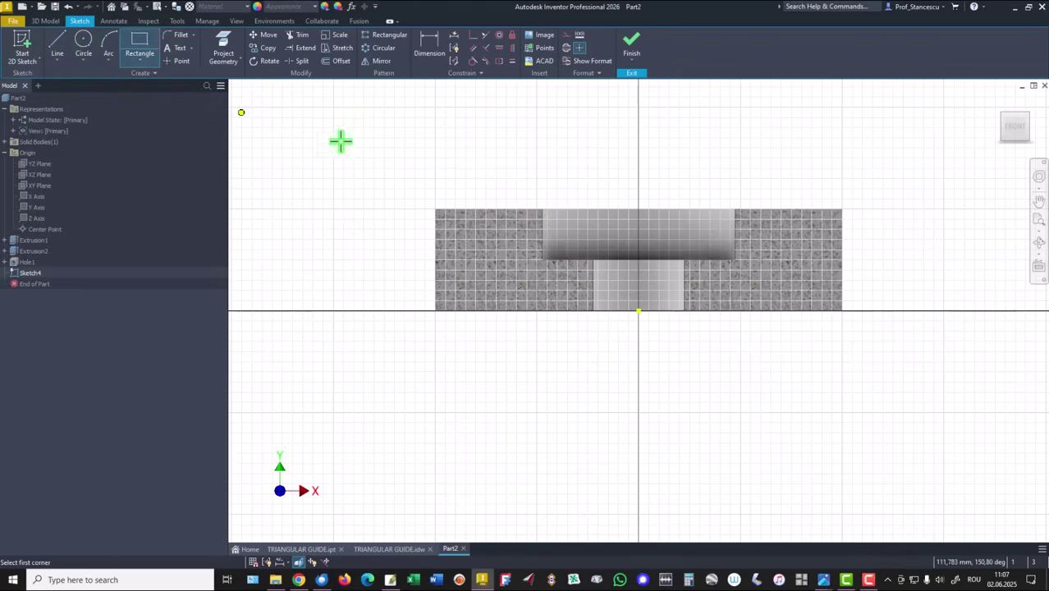
left_click(600, 221)
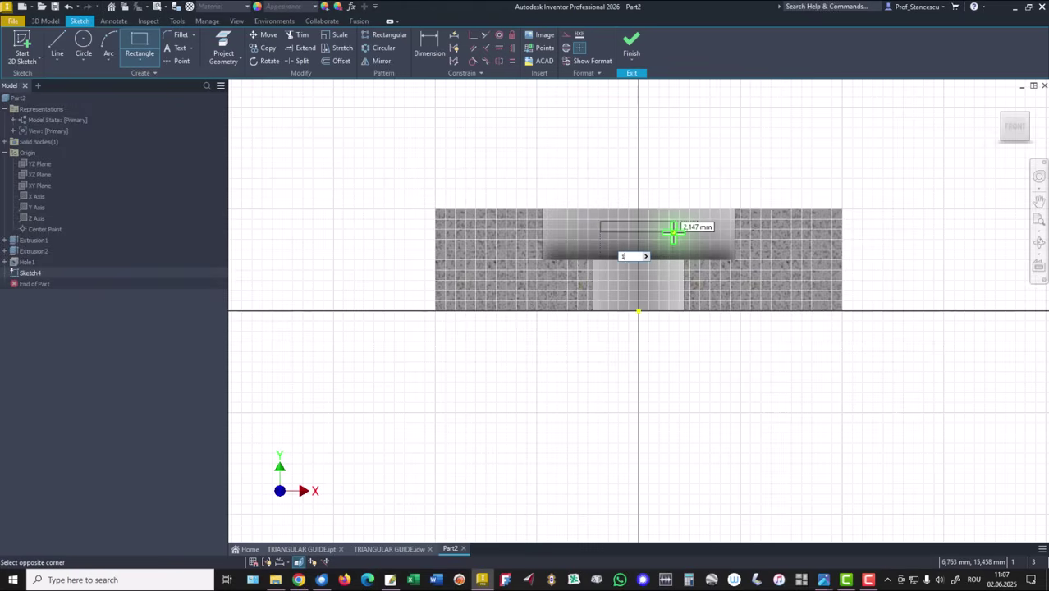
key("Tab")
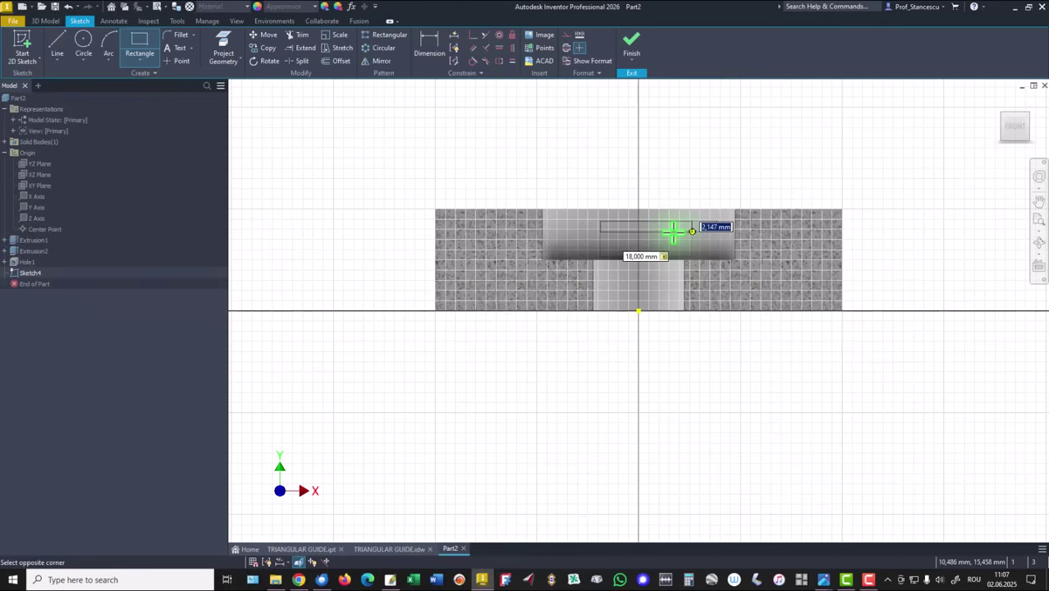
key("Return")
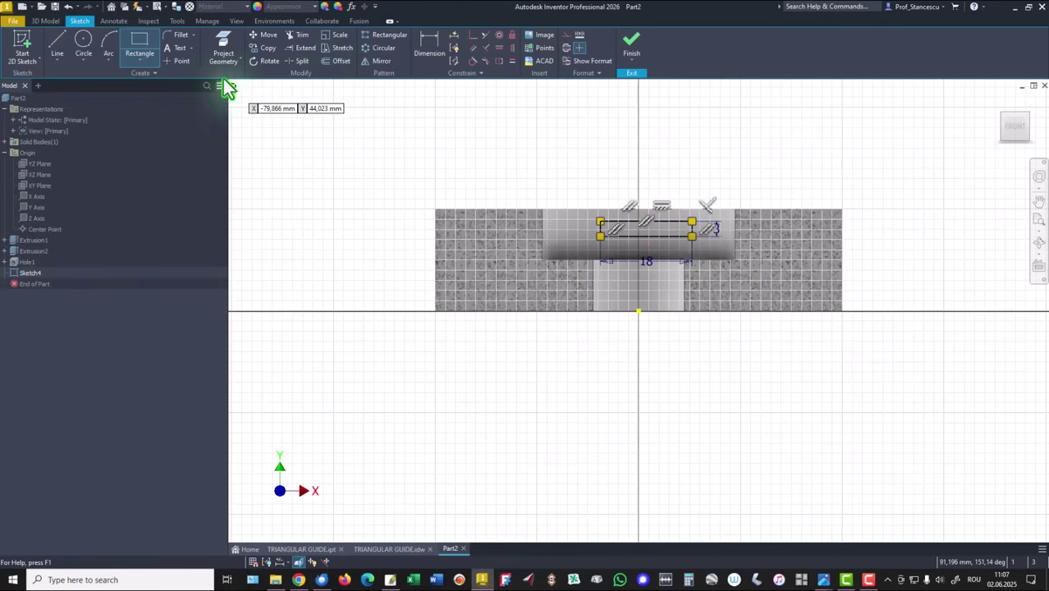
Step: Project the top face edge and dimension the rectangle 2,5 mm below it
left_click(216, 46)
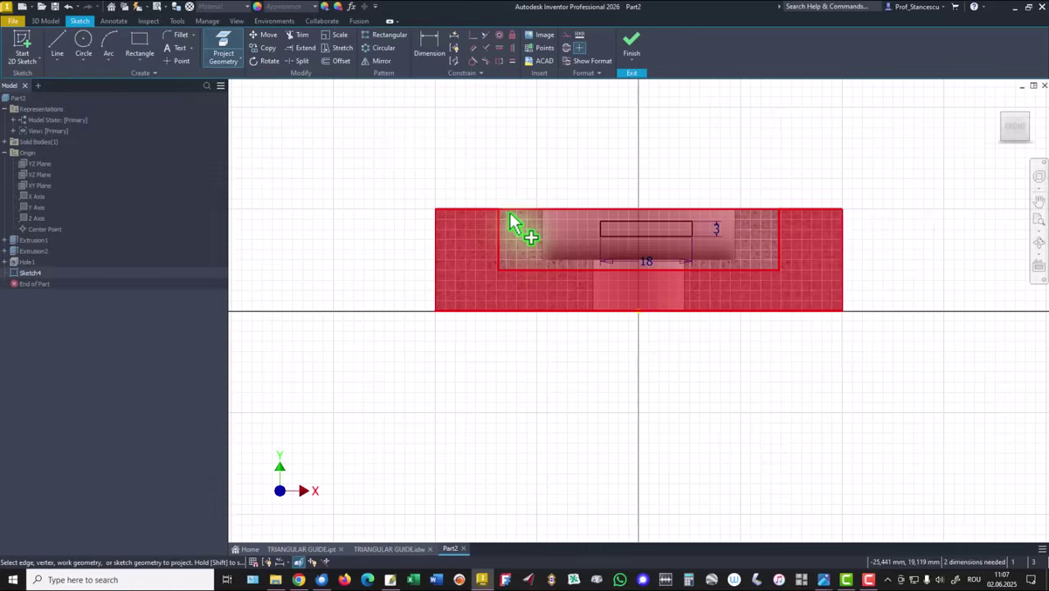
left_click(547, 212)
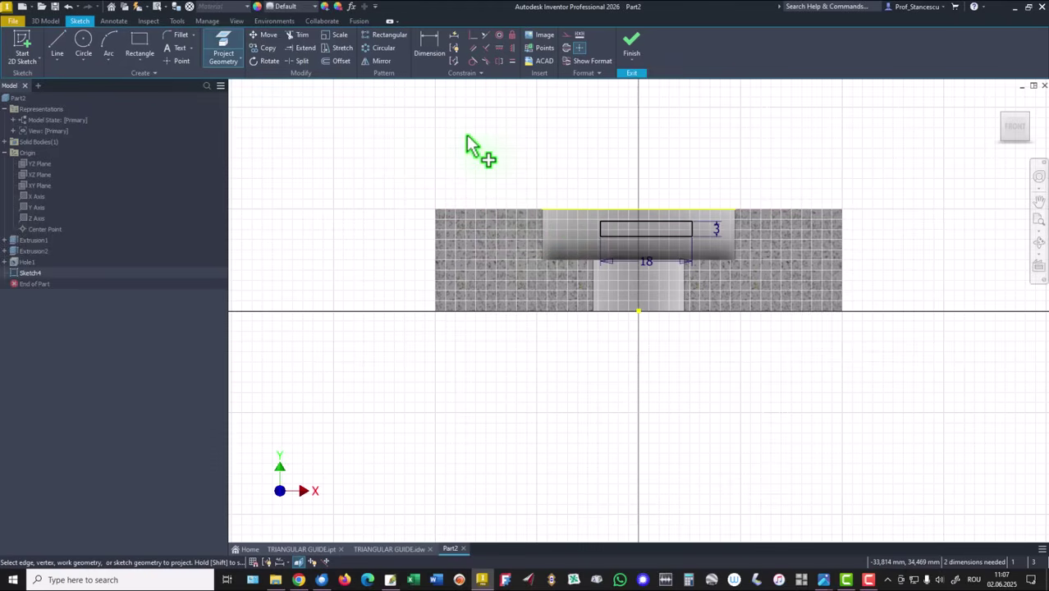
left_click(432, 47)
left_click(676, 224)
left_click(671, 210)
left_click(668, 174)
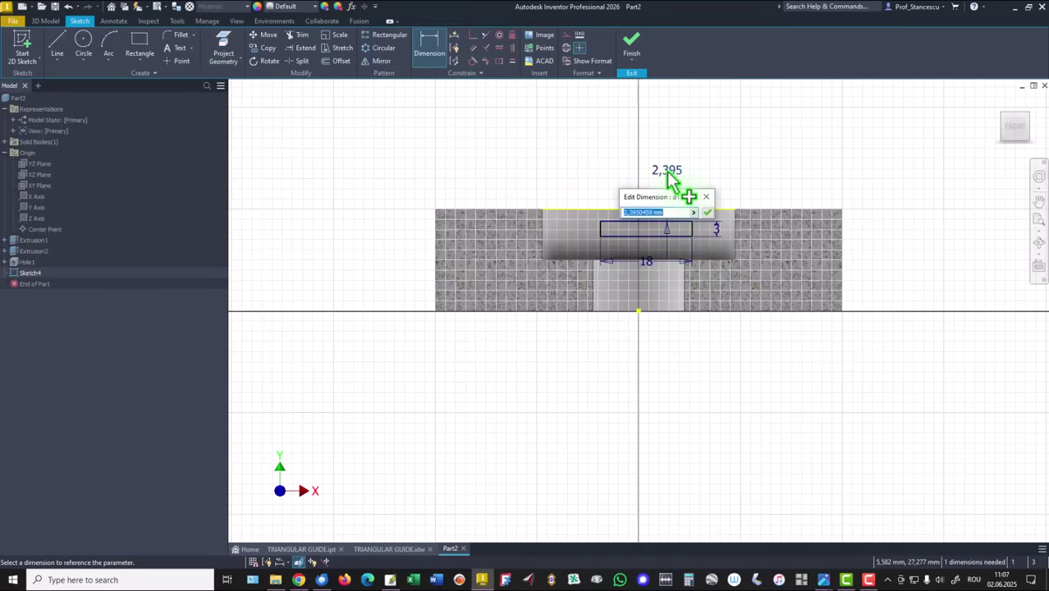
type("2,5")
key("Return")
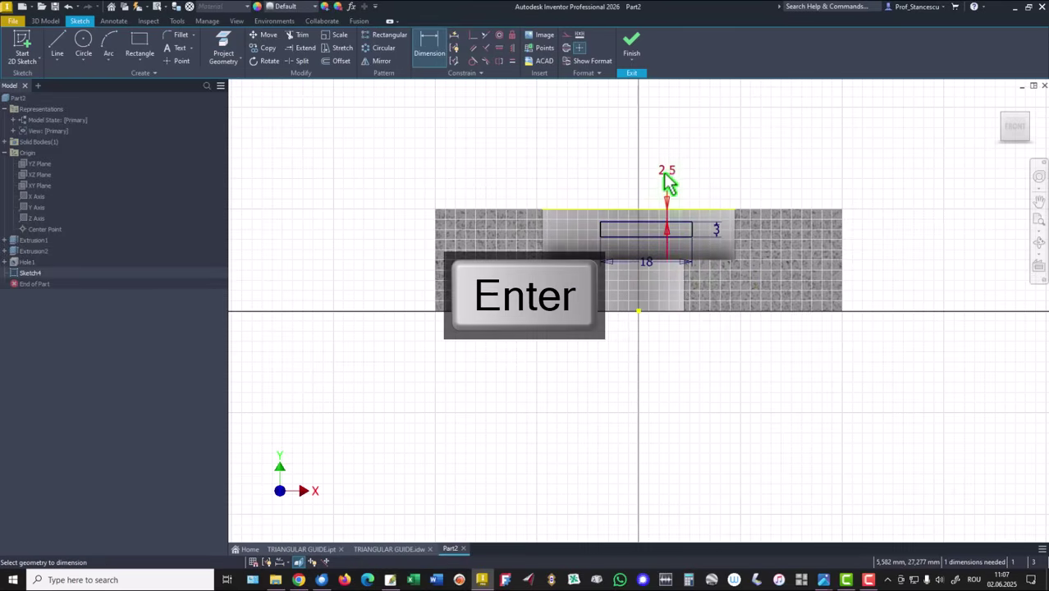
Step: Vertically align the rectangle's midpoint with the origin to centre it
left_click(510, 48)
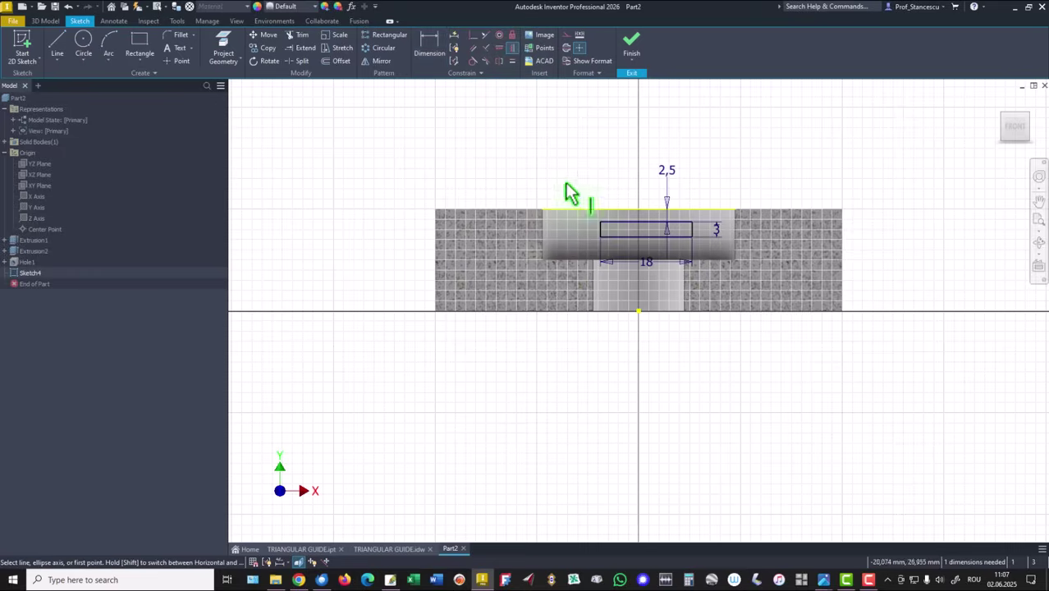
left_click(647, 237)
left_click(638, 311)
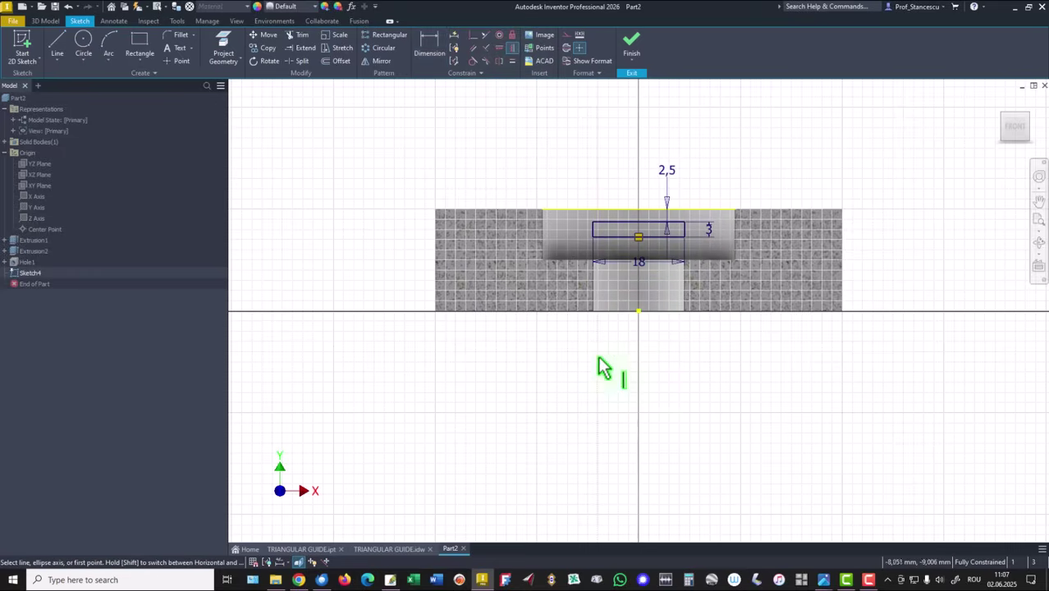
Step: Draw two-point rectangles from the top edge to the 18 × 3 rectangle and below it
left_click(139, 43)
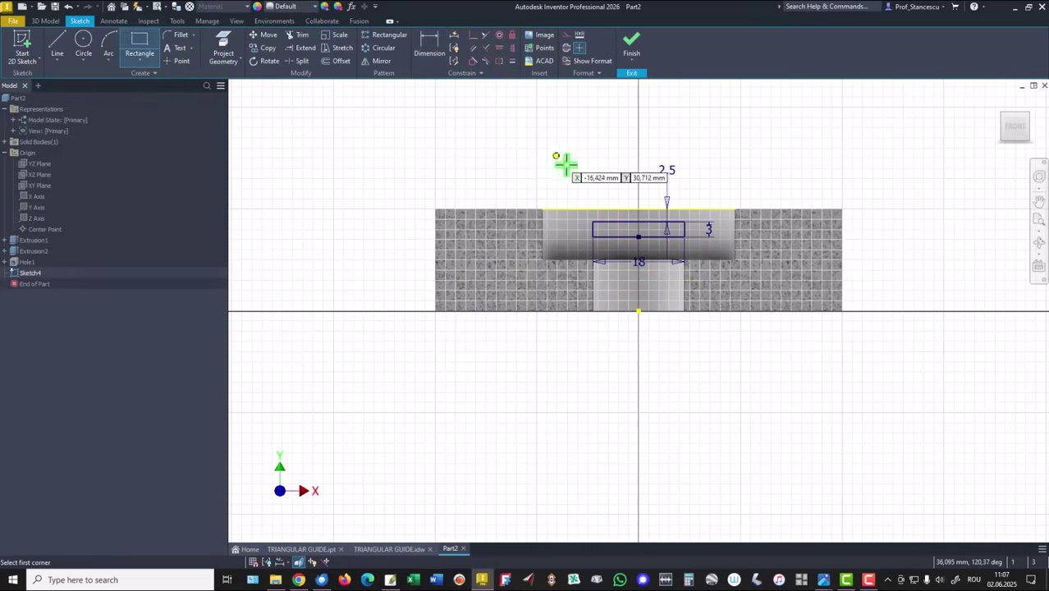
left_click(608, 210)
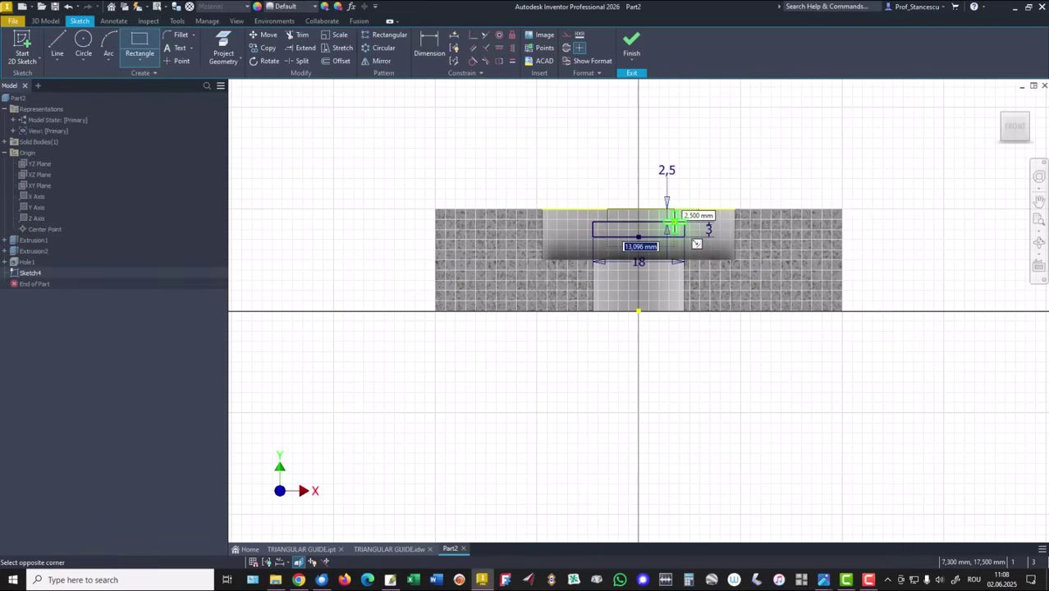
left_click(673, 220)
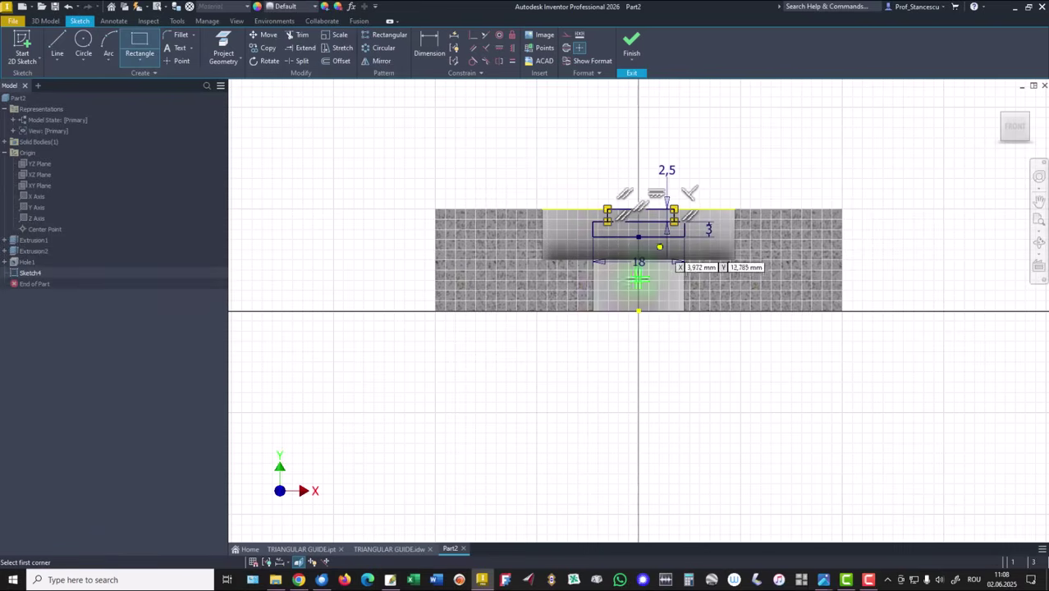
left_click(613, 235)
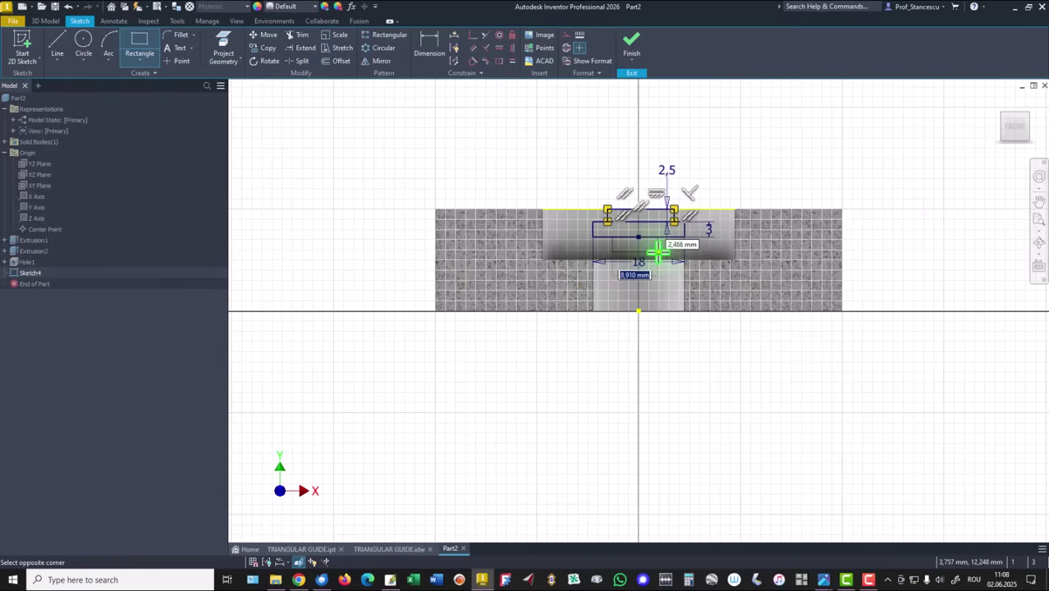
left_click(657, 252)
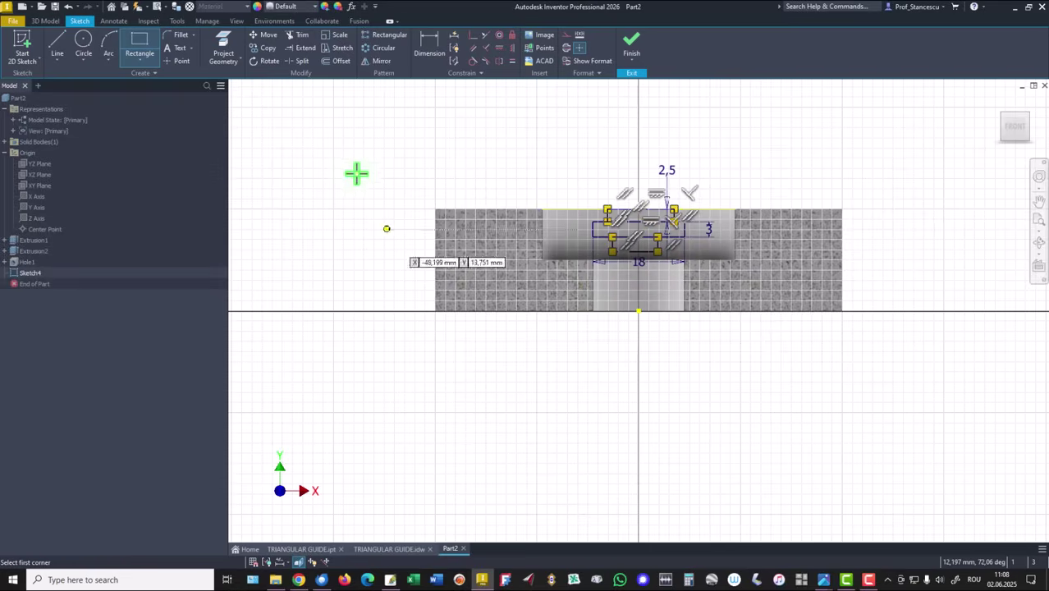
Step: Dimension the upper rectangle's width as 16 mm and the lower rectangle's width as 12 mm
left_click(430, 47)
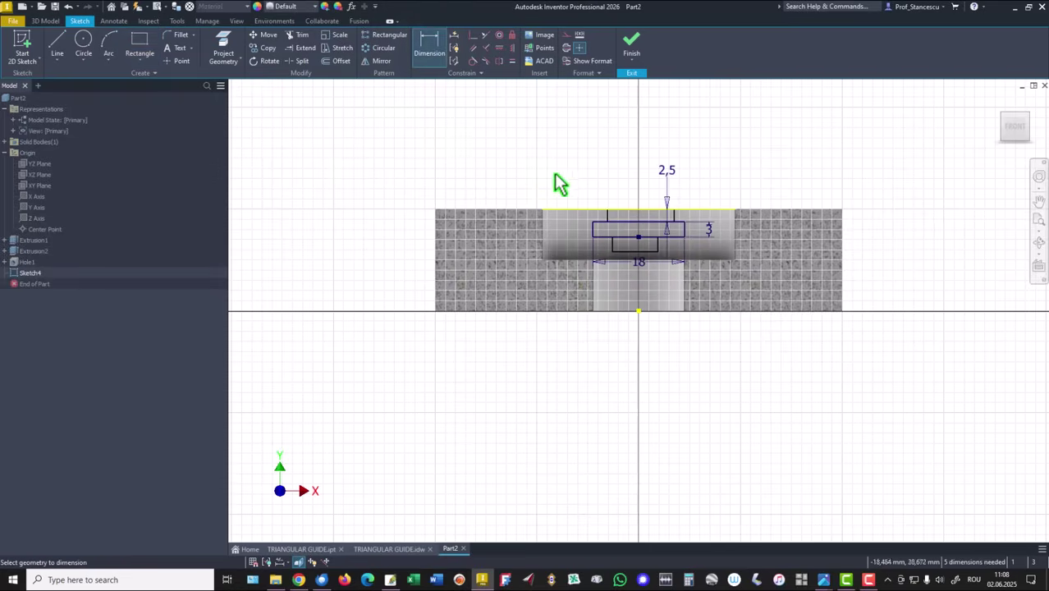
left_click(628, 216)
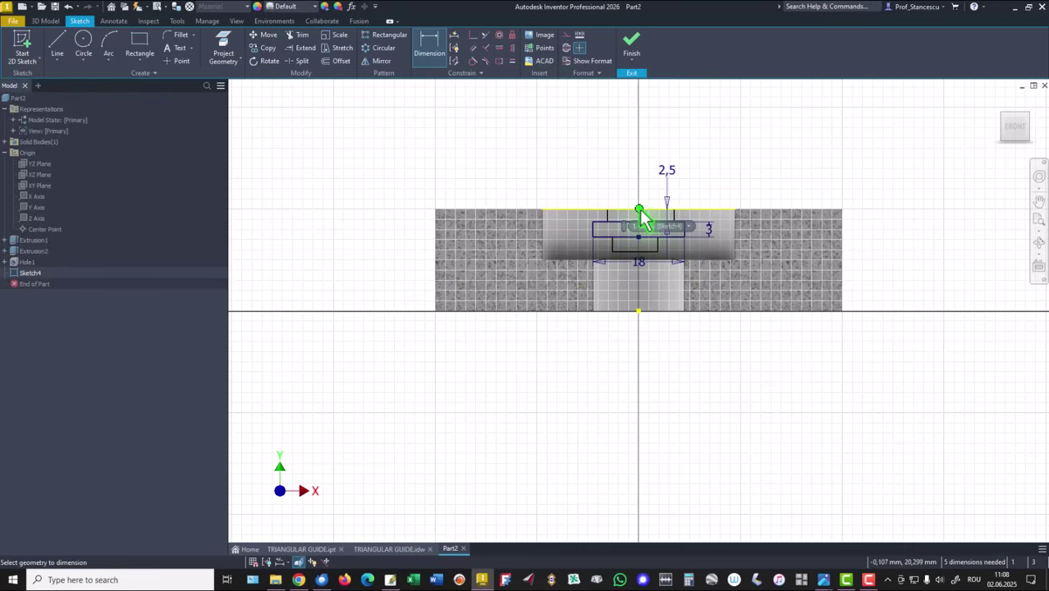
scroll(605, 201, "up", 3)
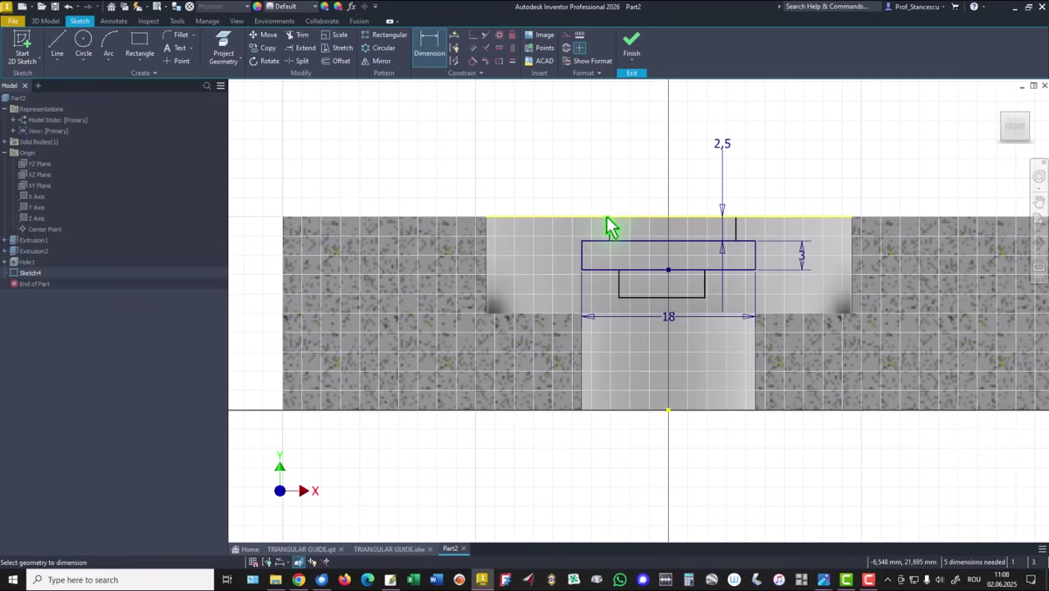
left_click(605, 217)
left_click(610, 222)
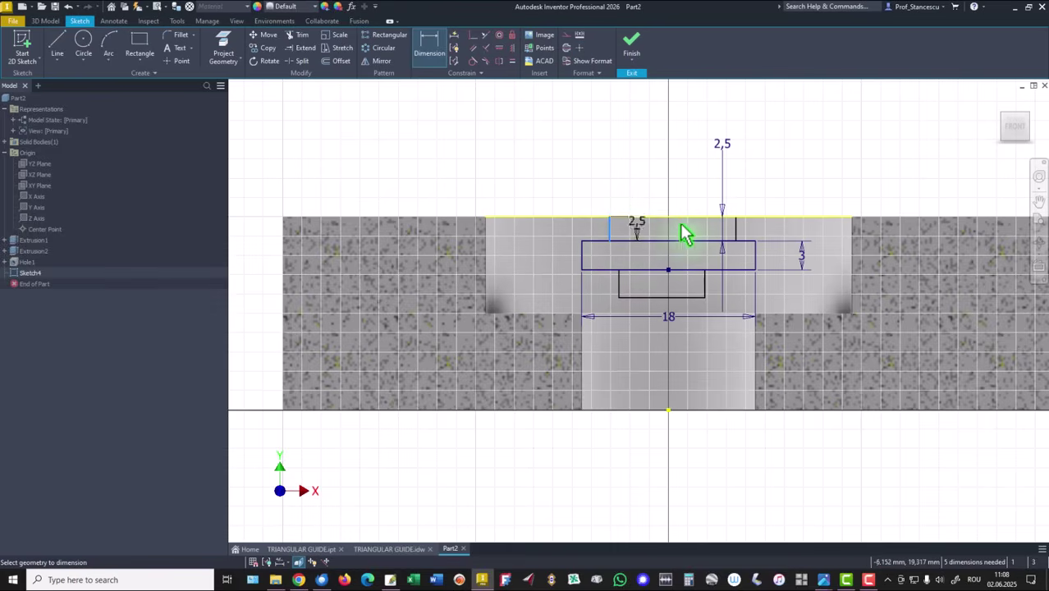
left_click(735, 233)
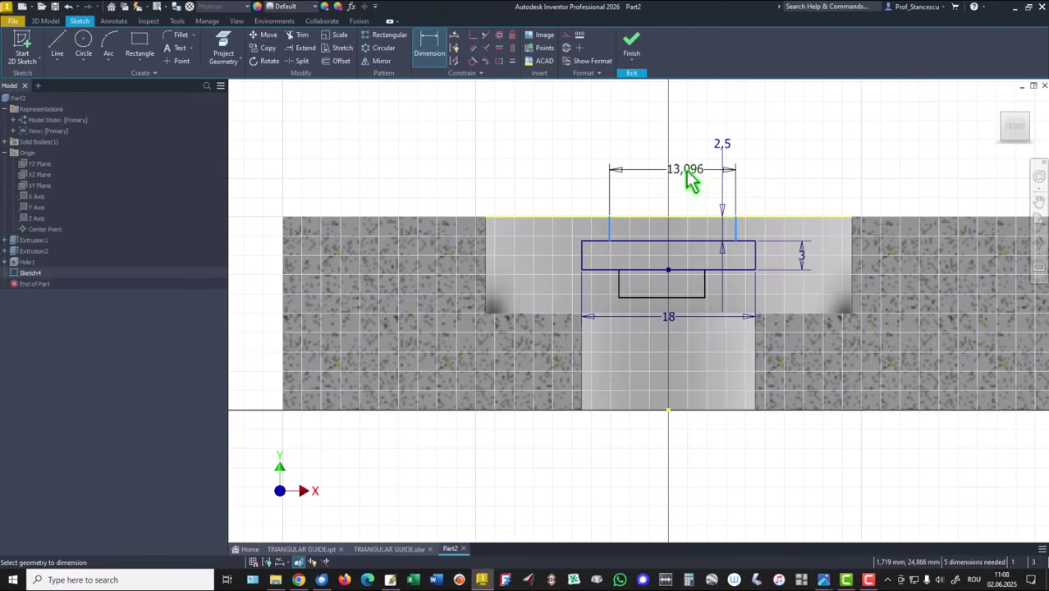
left_click(692, 183)
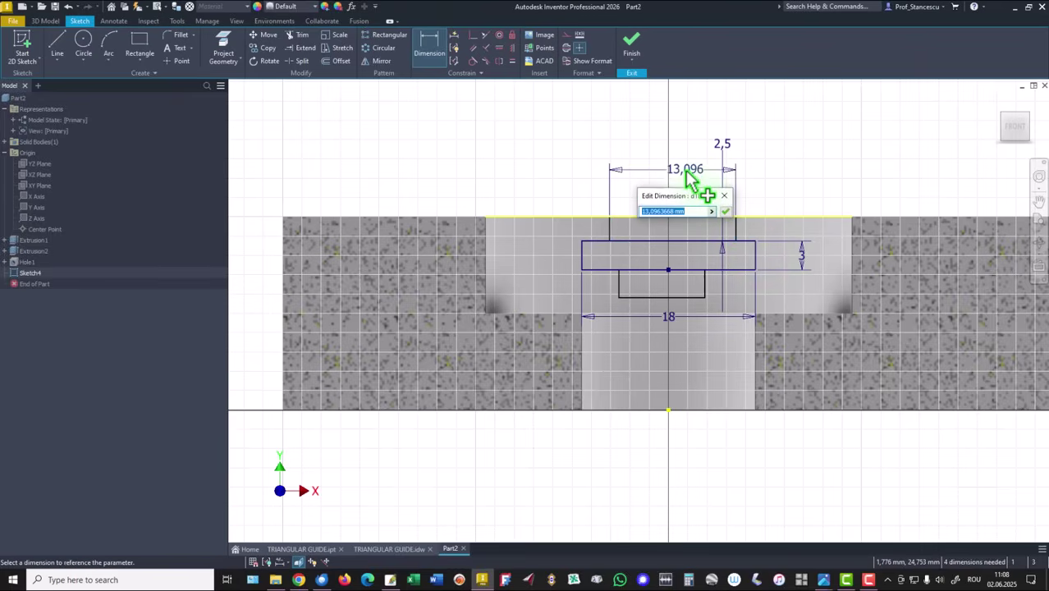
key("Return")
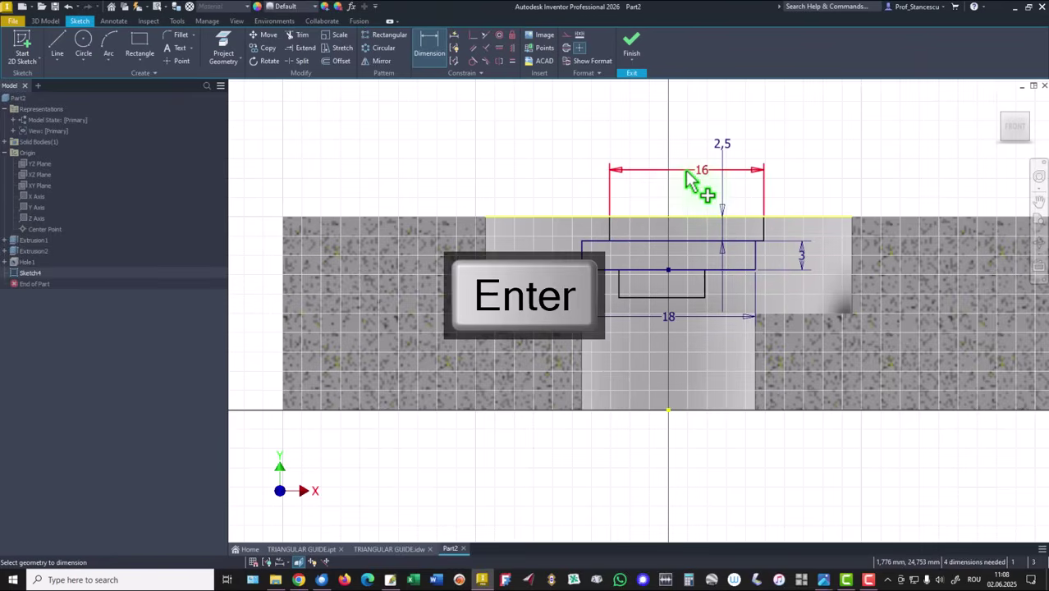
left_click(663, 296)
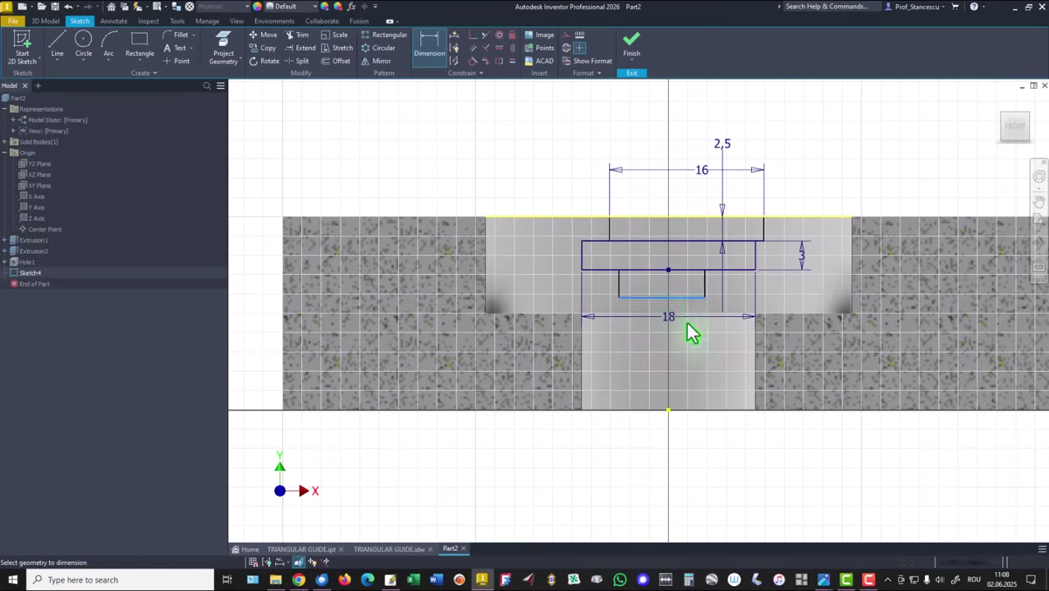
left_click(685, 458)
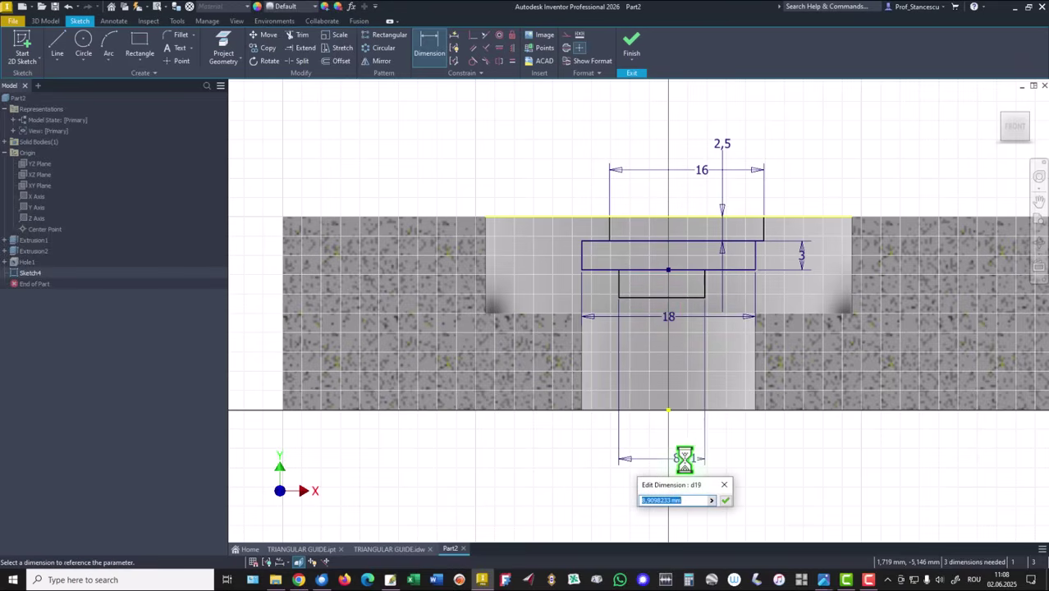
key("Return")
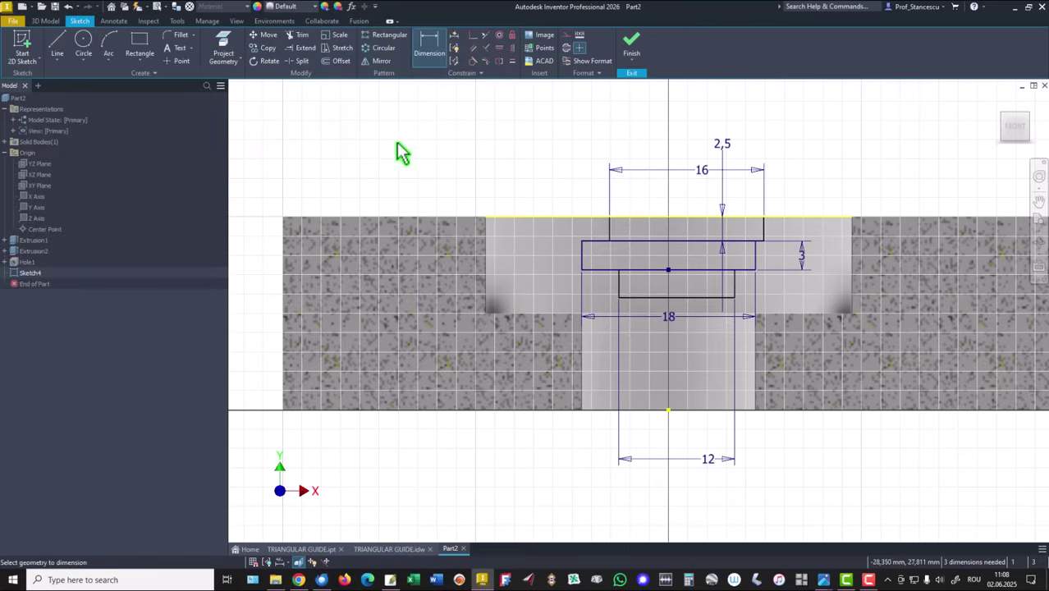
Step: Vertically align the slot rectangles' edge midpoints with the centre and with each other
left_click(512, 47)
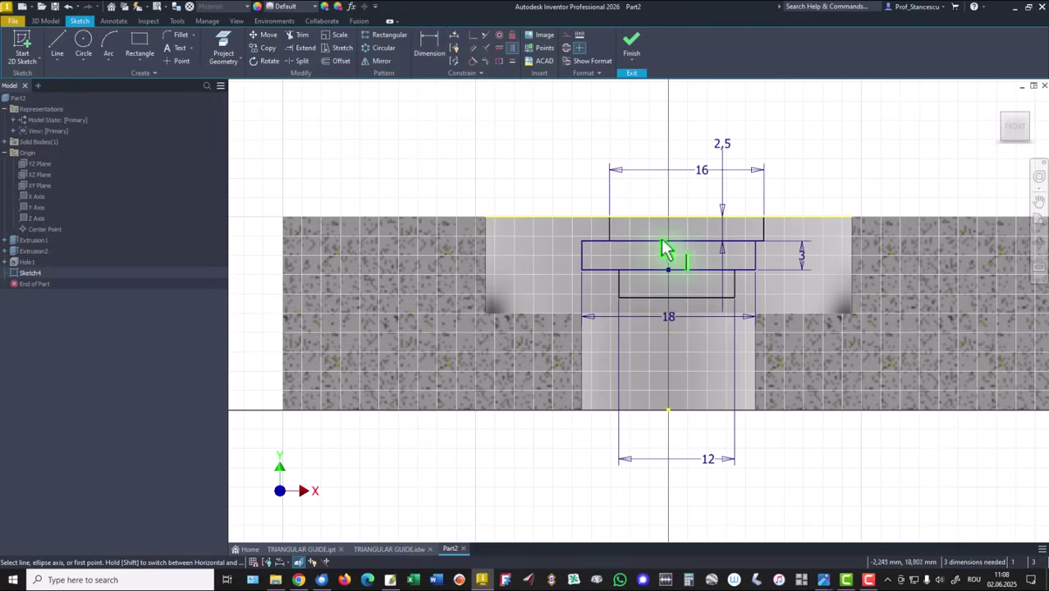
left_click(688, 242)
left_click(669, 270)
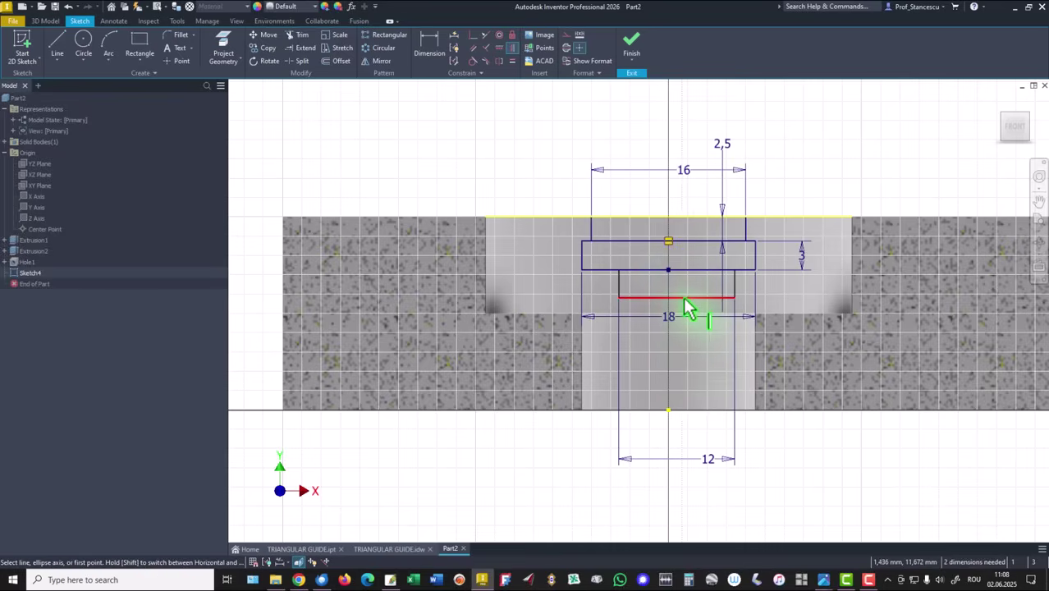
left_click(678, 297)
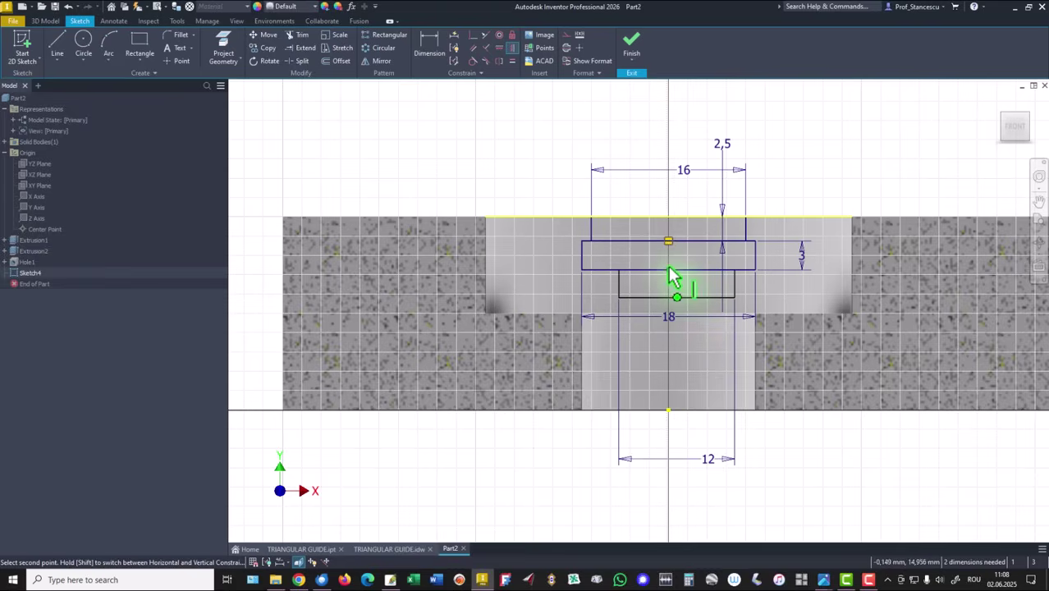
left_click(669, 271)
left_click(669, 270)
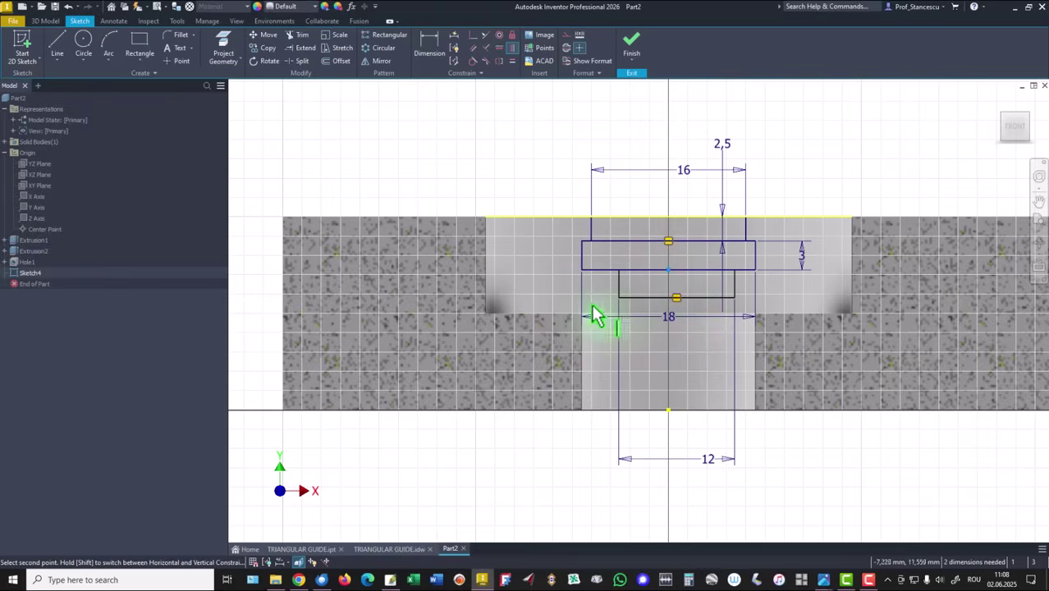
left_click(677, 298)
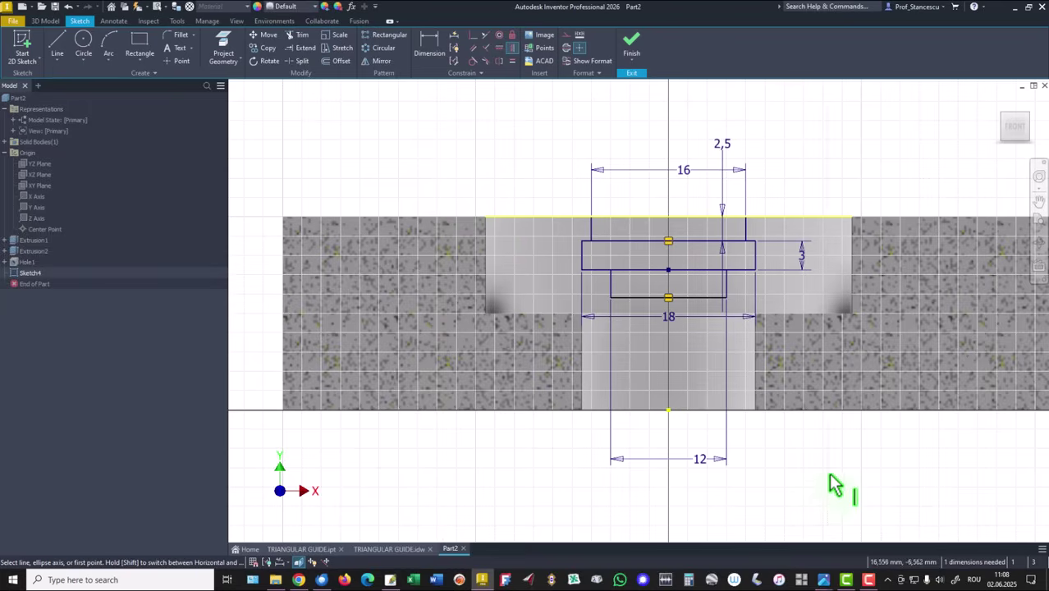
Step: Add a 9 mm vertical depth dimension from the top edge to the lower slot's bottom
left_click(426, 51)
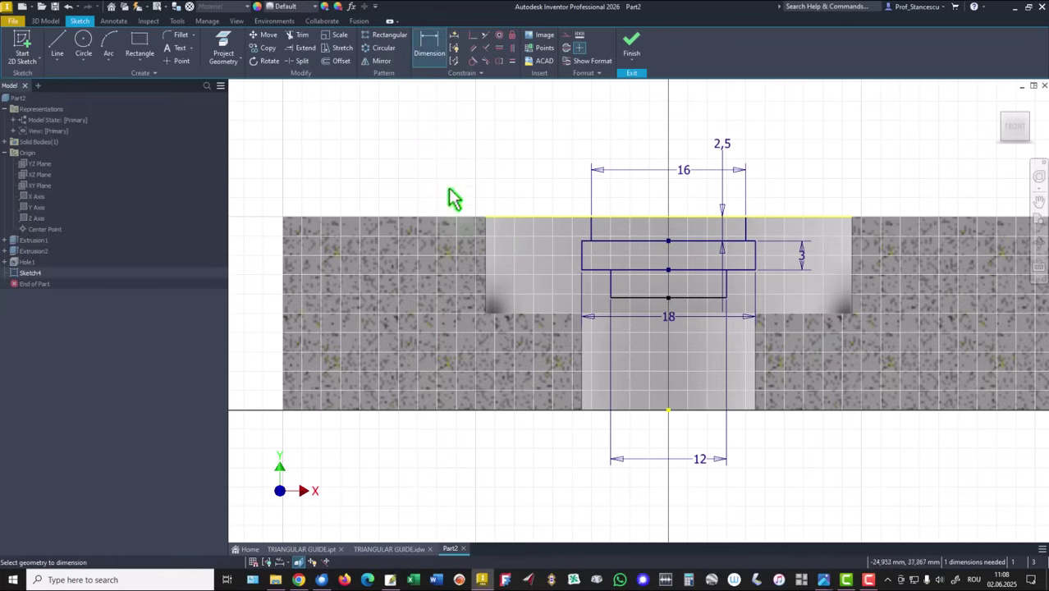
left_click(632, 298)
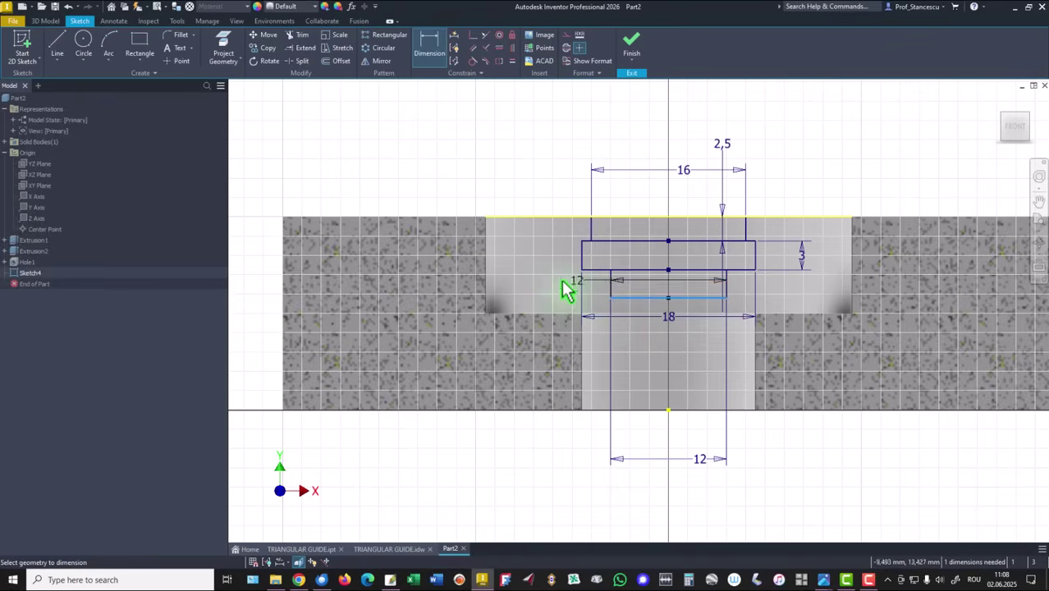
left_click(566, 230)
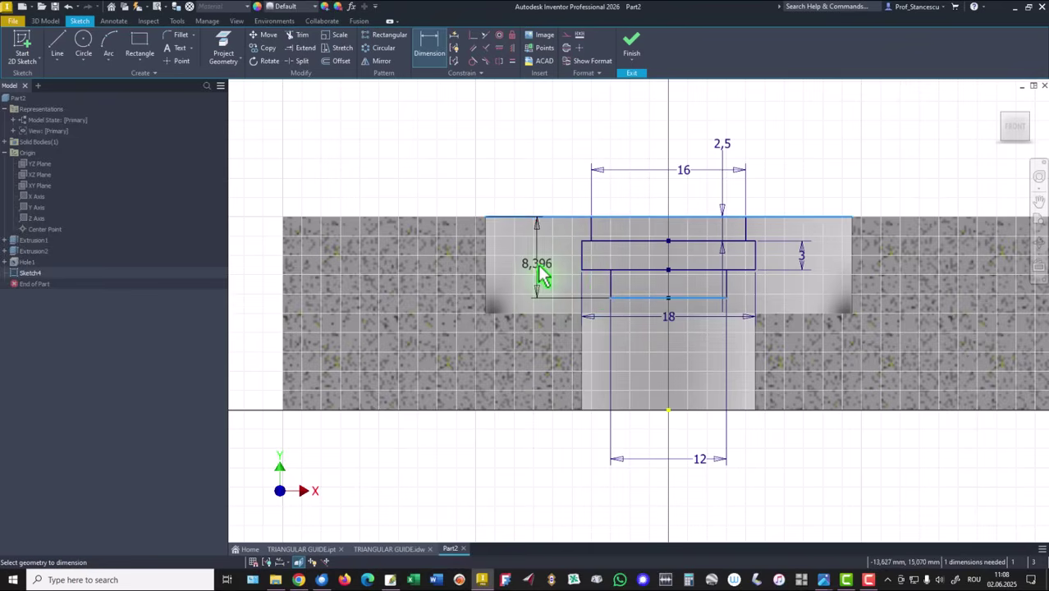
left_click(539, 275)
type("9")
key("Return")
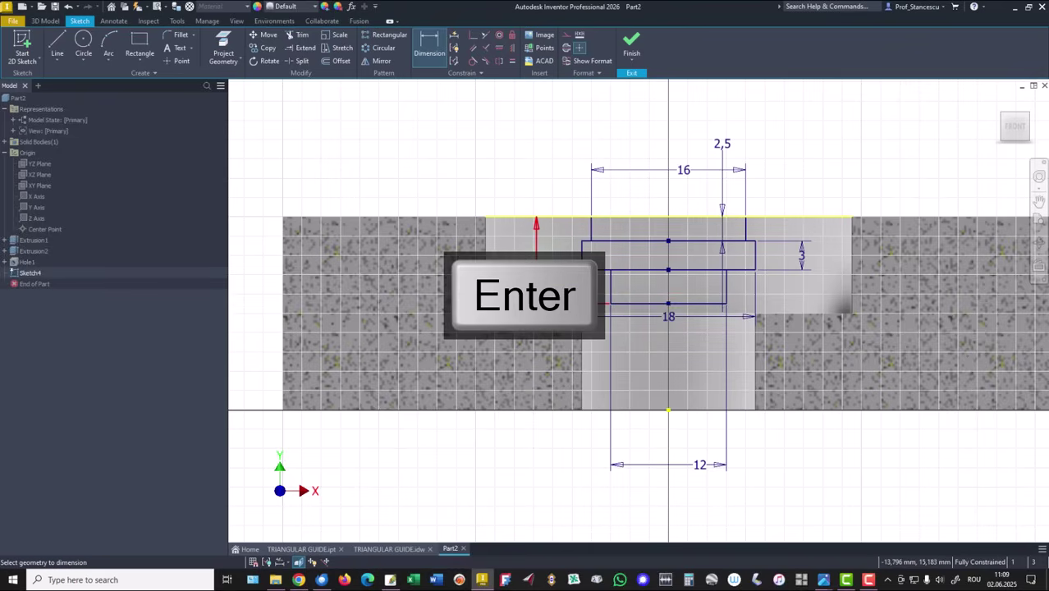
Step: Cut the three T-slot profiles through all of the disc, then show the TRIANGULAR GUIDE.idw drawing
left_click(639, 56)
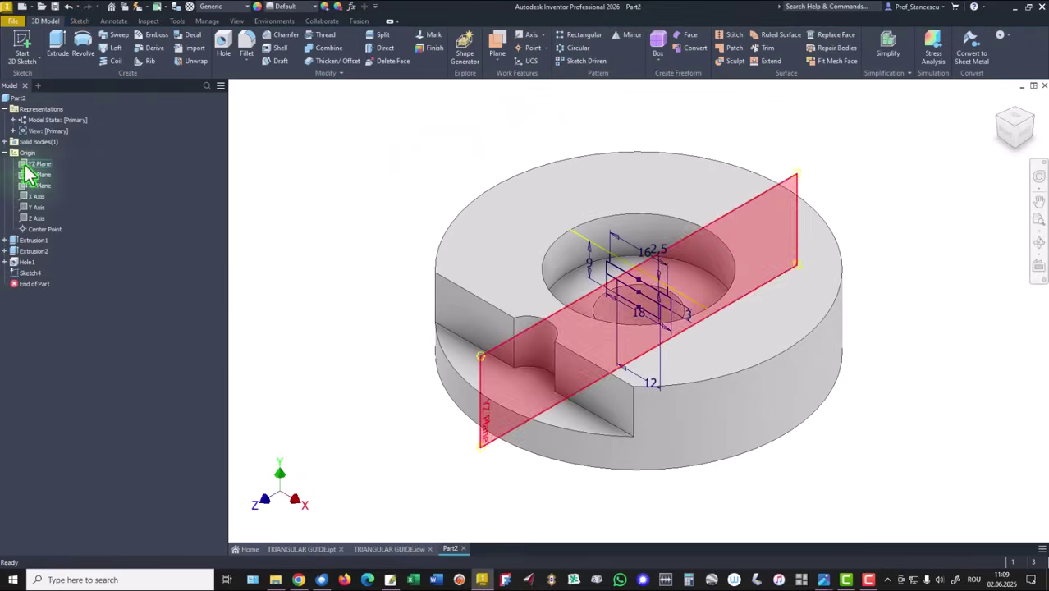
left_click(57, 44)
scroll(718, 276, "down", 3)
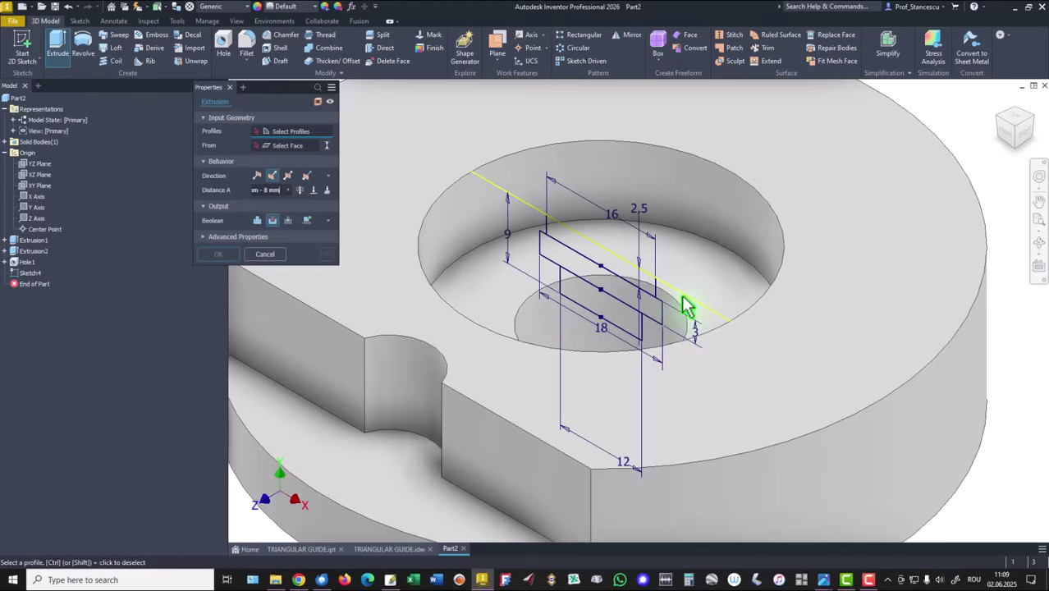
left_click(632, 297)
left_click(633, 300)
left_click(632, 319)
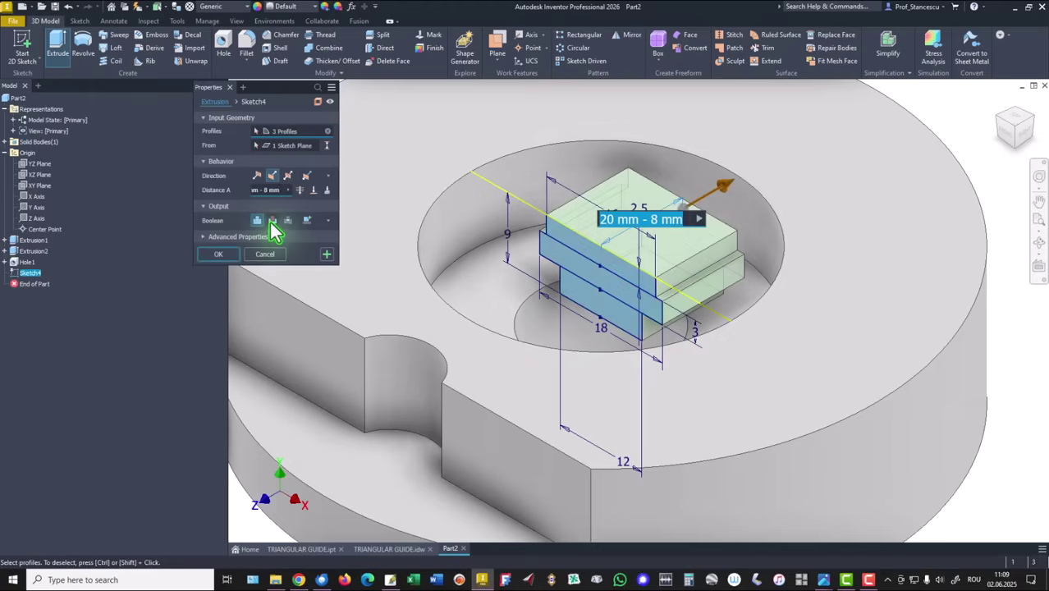
left_click(274, 222)
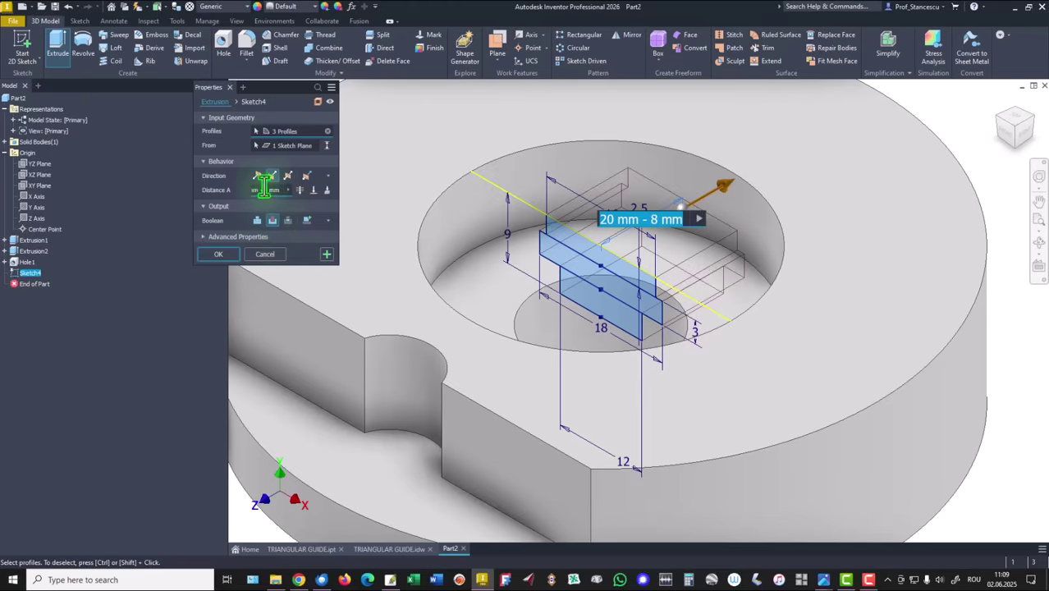
left_click(299, 189)
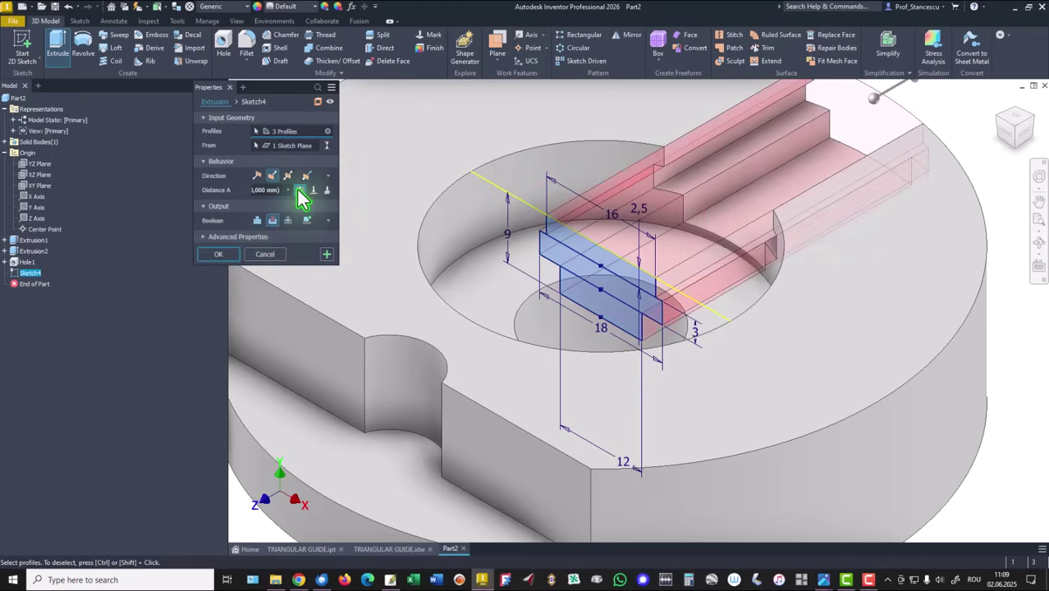
left_click(229, 255)
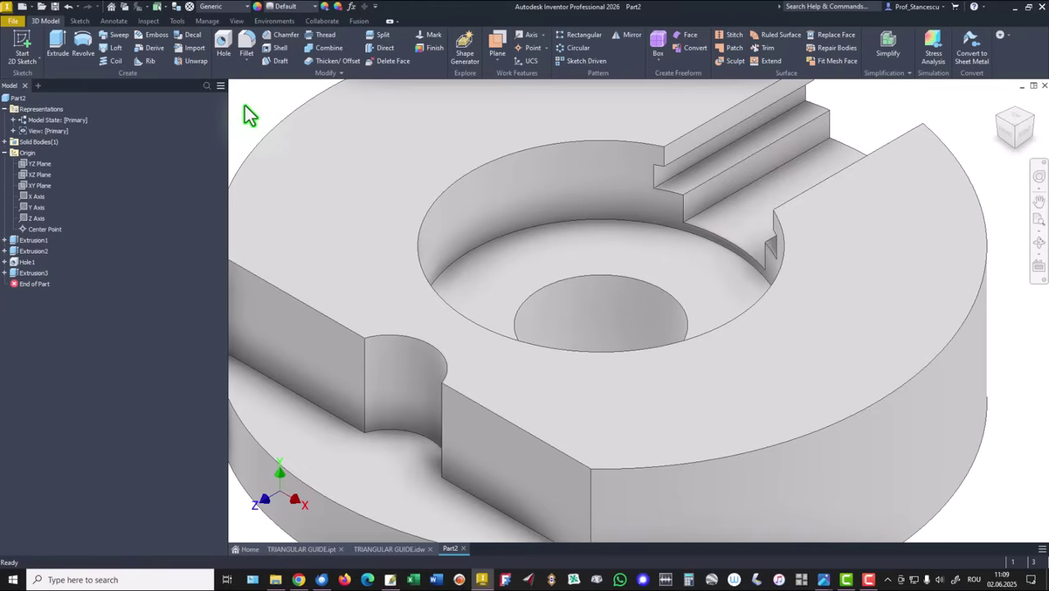
key("F6")
key("ctrl+Tab")
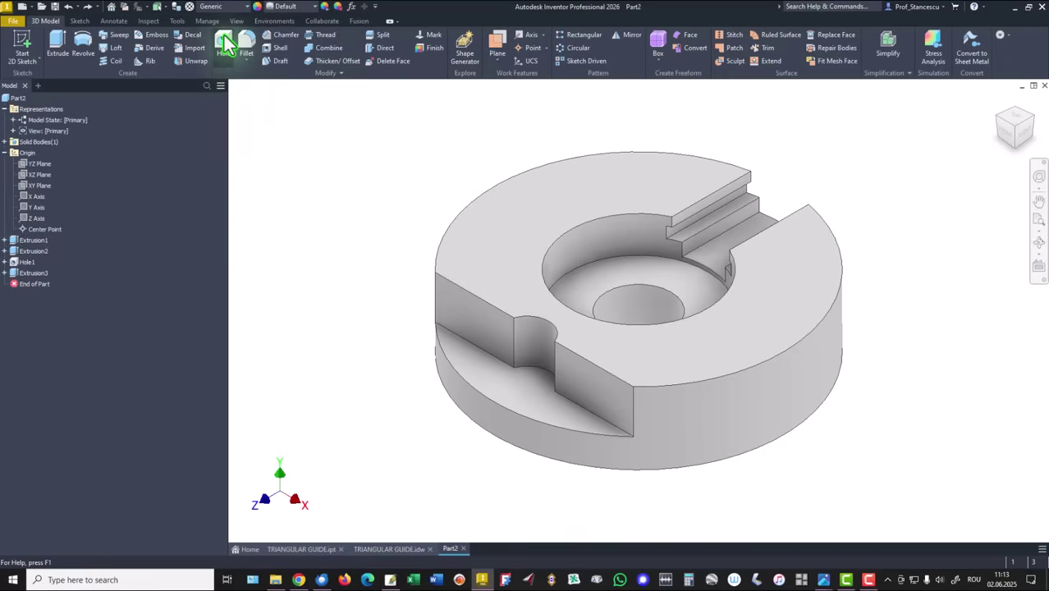
Step: Start a hole on the lower step face, concentric with the round notch
left_click(226, 46)
left_click(500, 378)
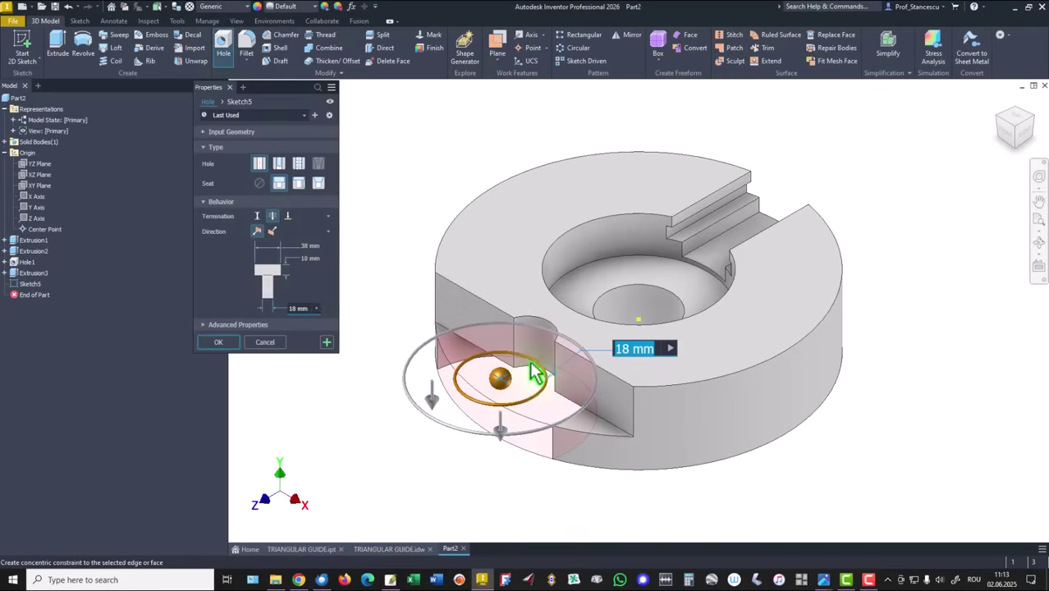
left_click(545, 379)
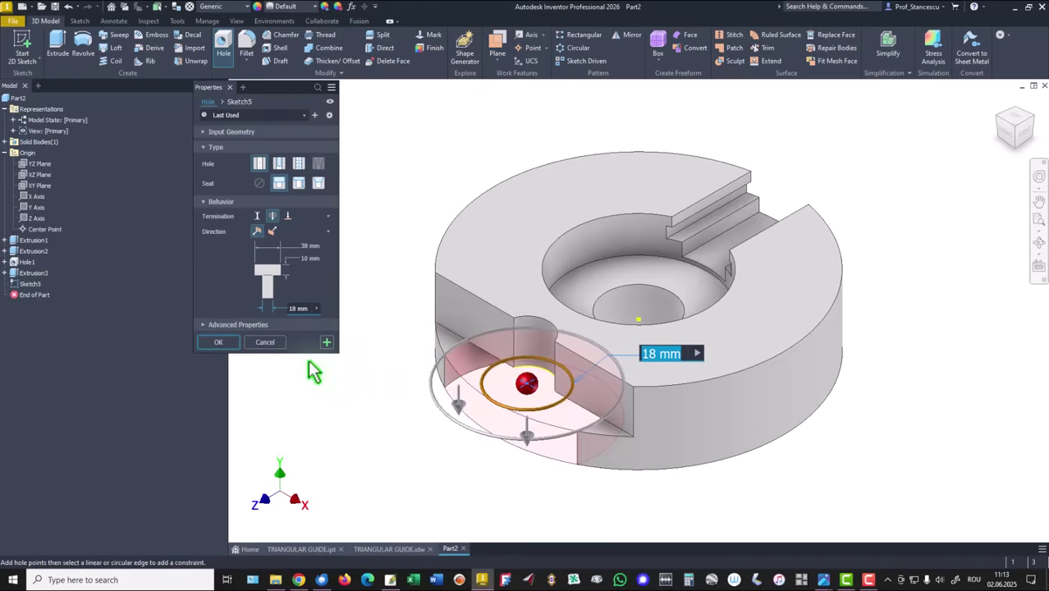
Step: Make it a seatless tapped ISO Metric profile hole, size 8, and create it
left_click(259, 183)
left_click(298, 164)
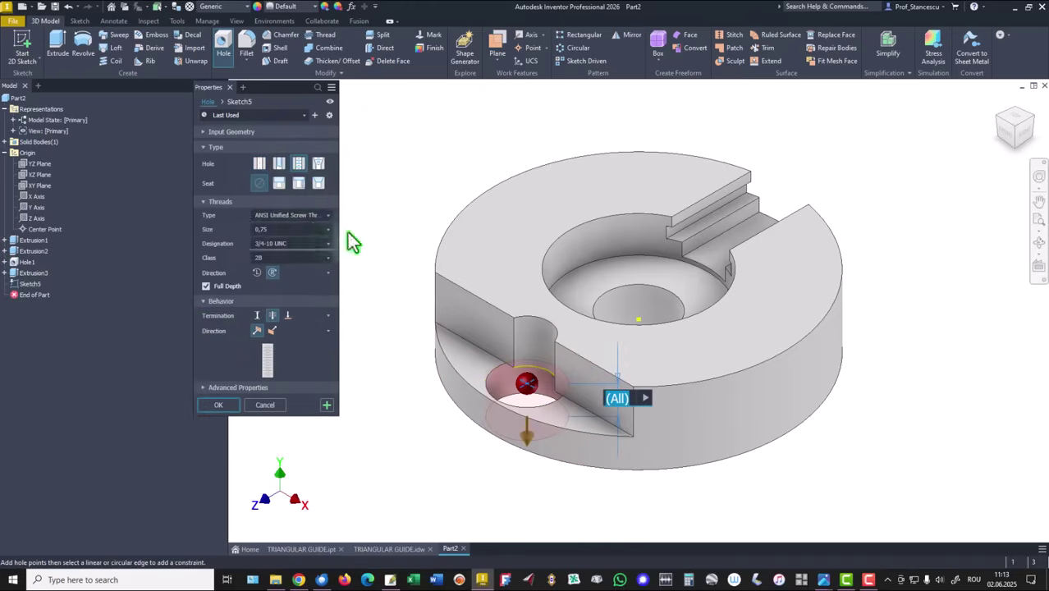
left_click(302, 216)
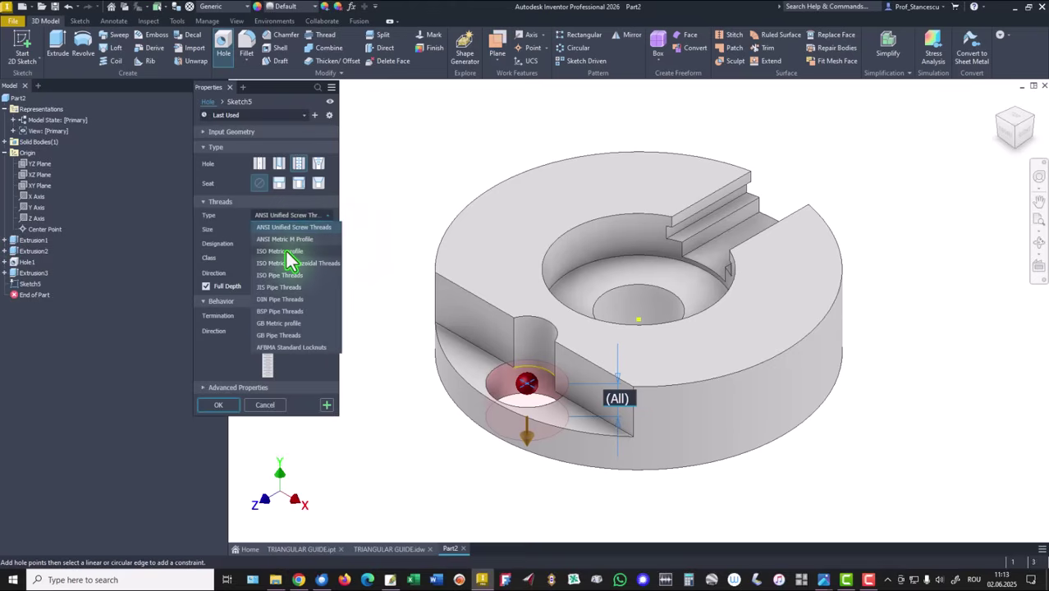
left_click(286, 251)
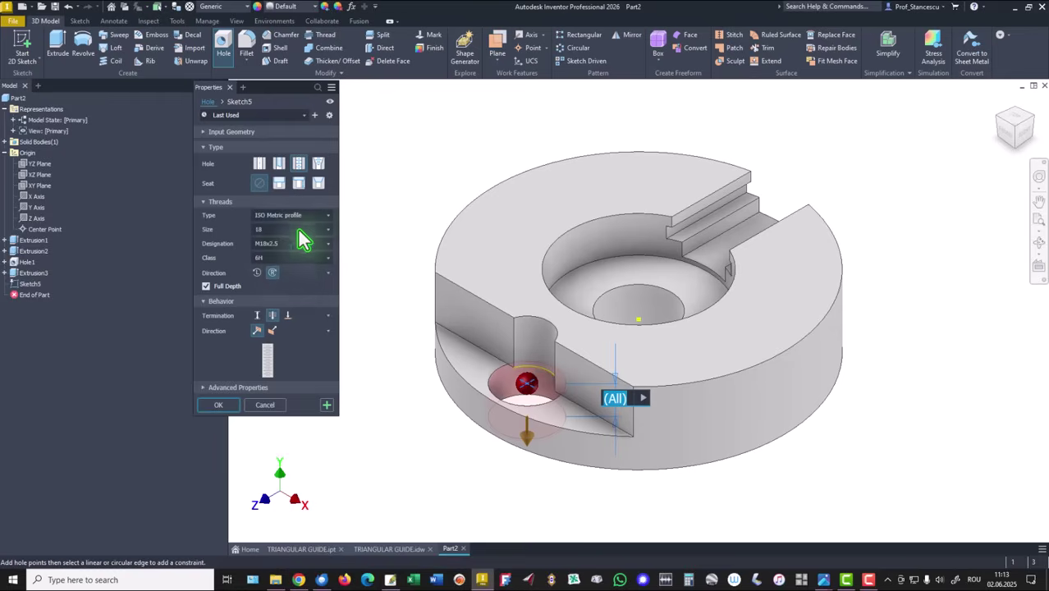
left_click(271, 233)
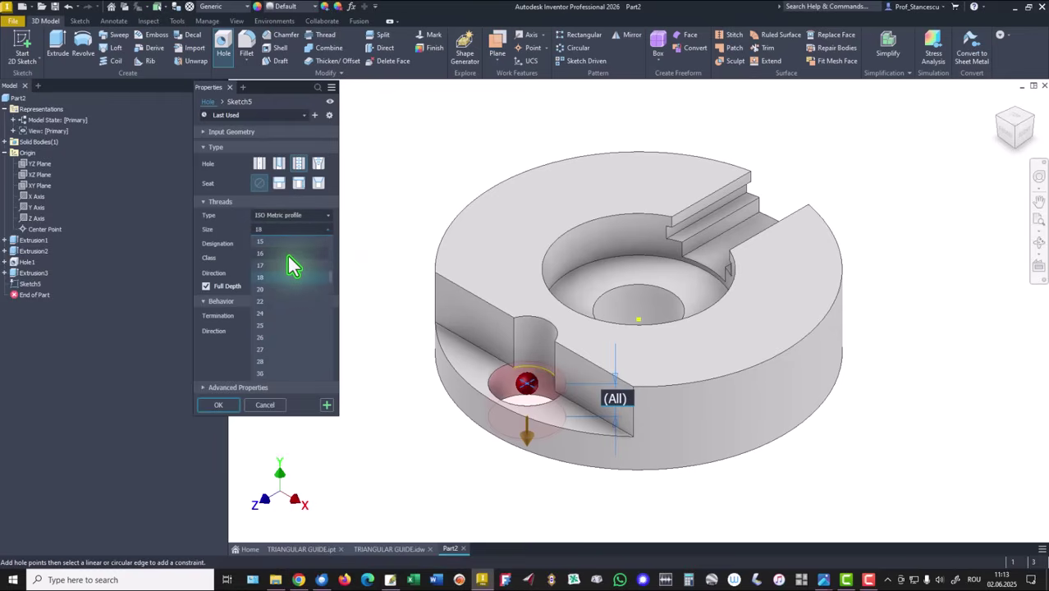
scroll(294, 265, "up", 2)
left_click(286, 243)
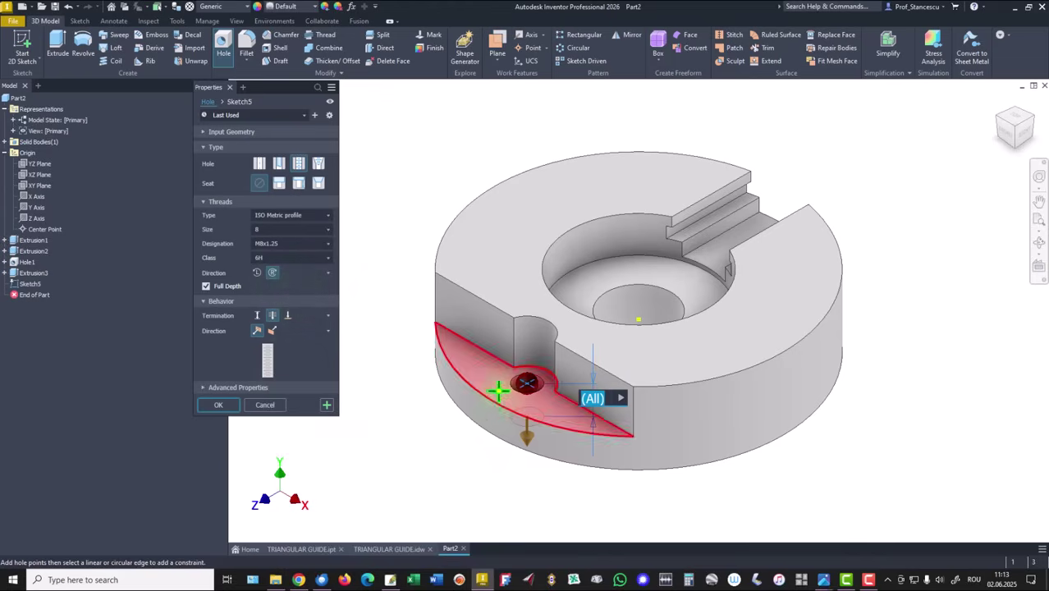
left_click(216, 406)
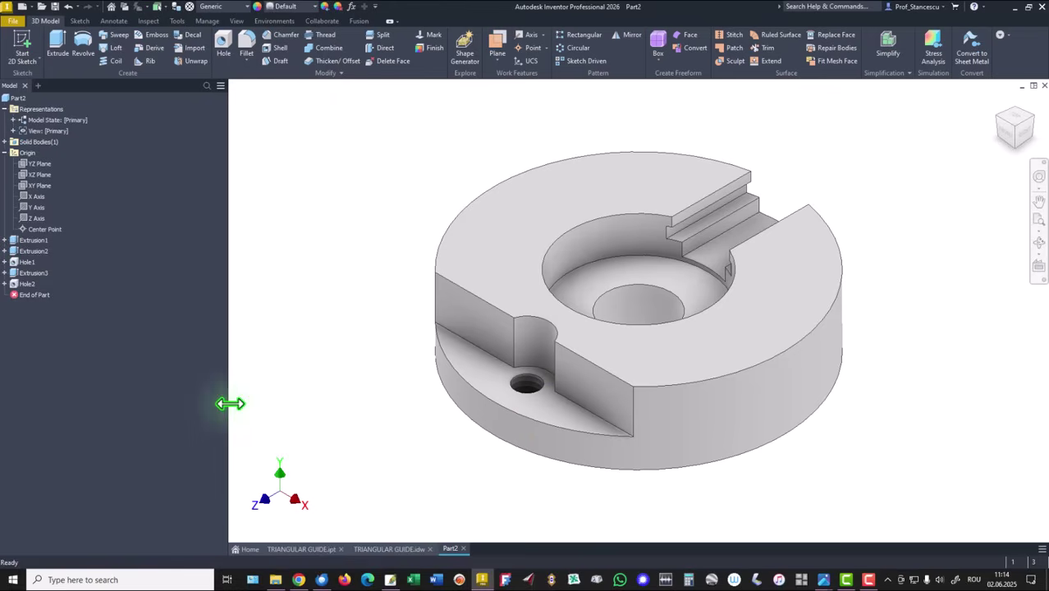
Step: Start a sketch on the recessed face and place a point in the counterbore
left_click(589, 279)
left_click(661, 268)
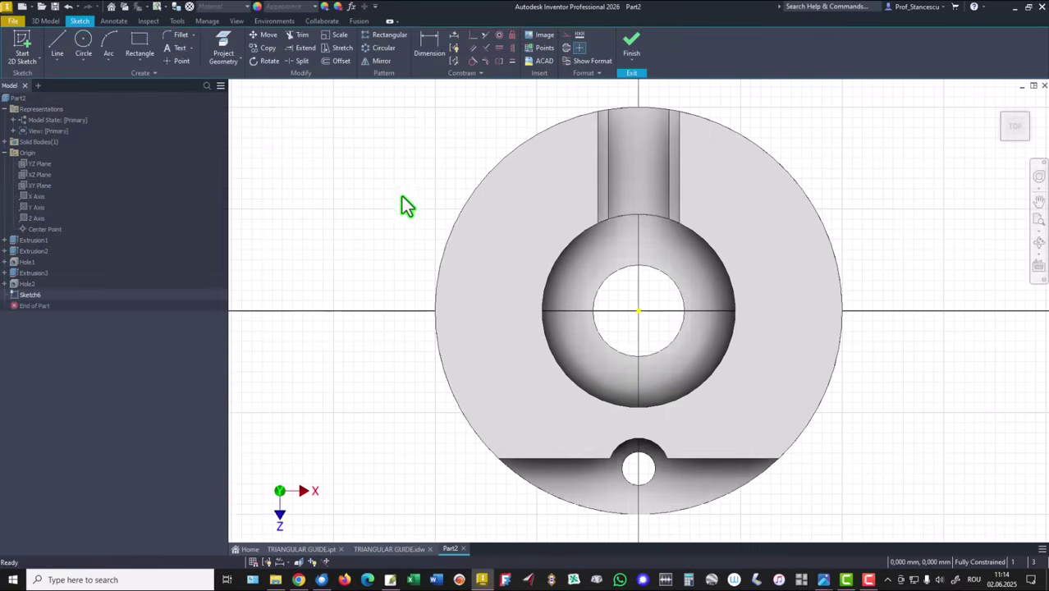
left_click(177, 63)
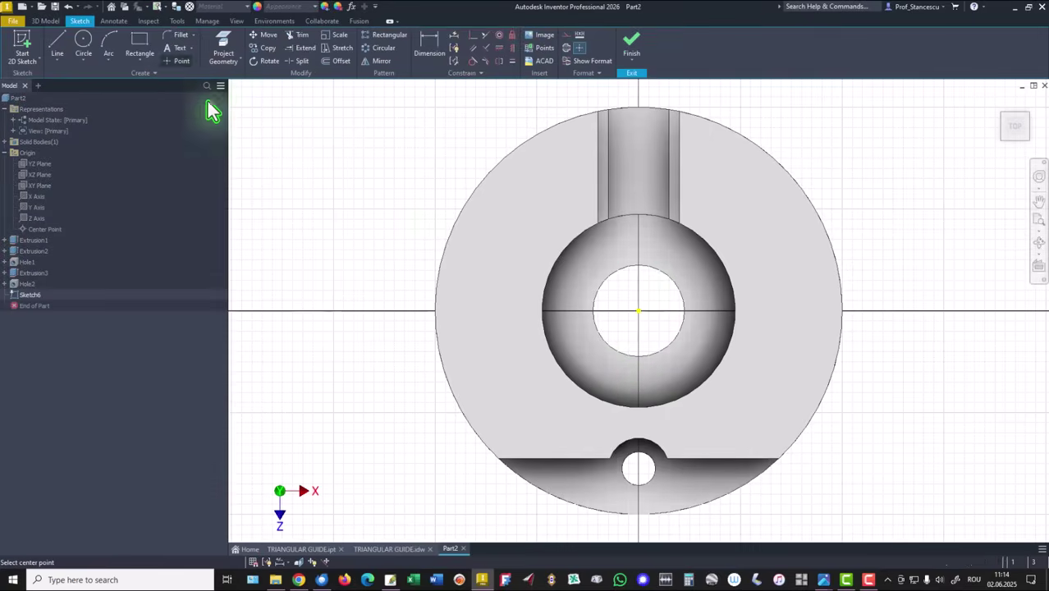
left_click(628, 373)
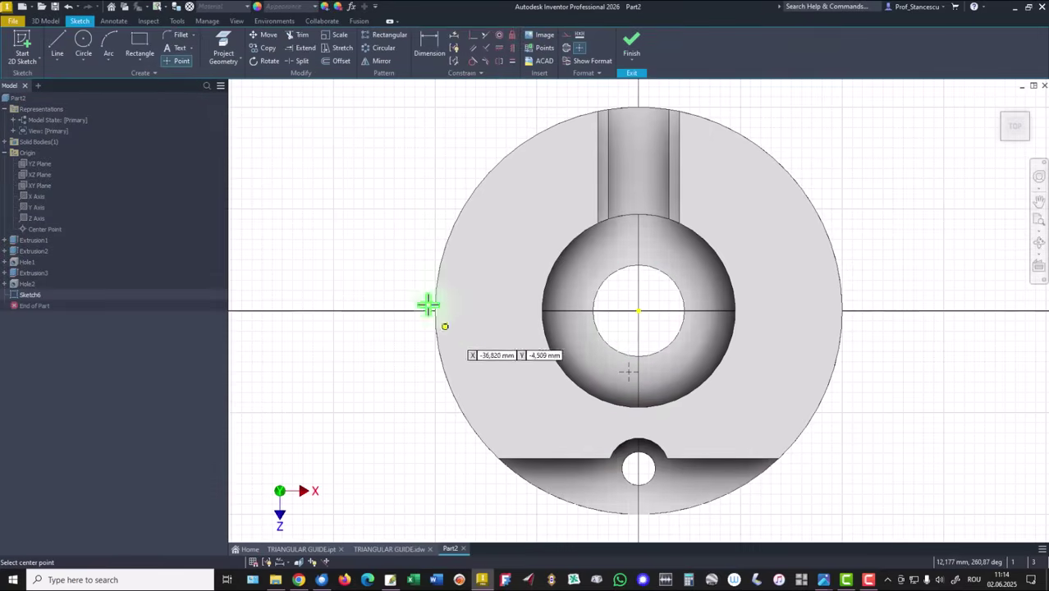
Step: Align the point vertically under the bore centre and dimension its distance to the centre
left_click(512, 47)
left_click(628, 371)
left_click(638, 311)
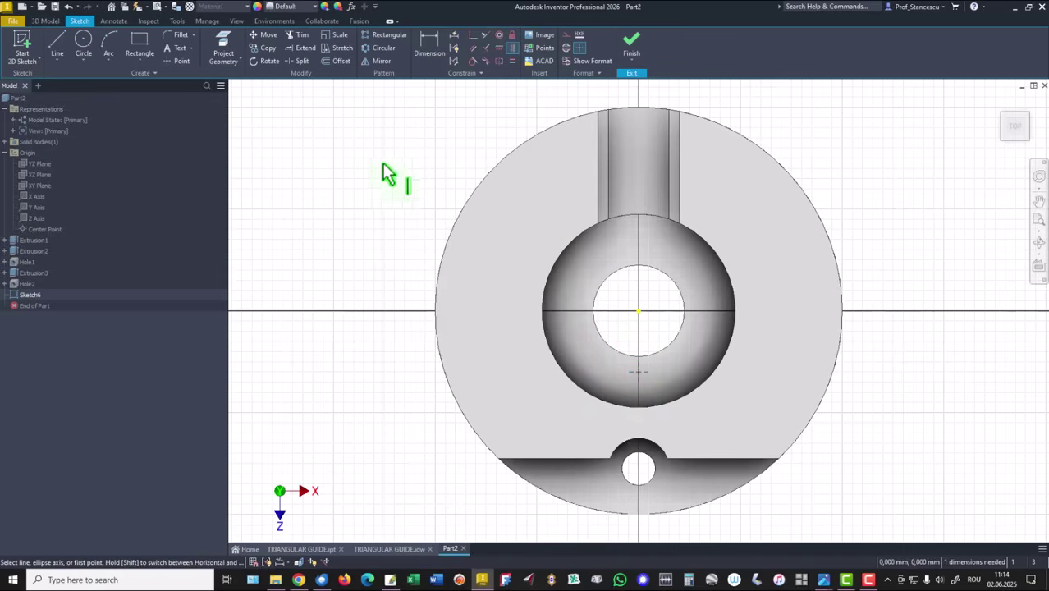
left_click(431, 47)
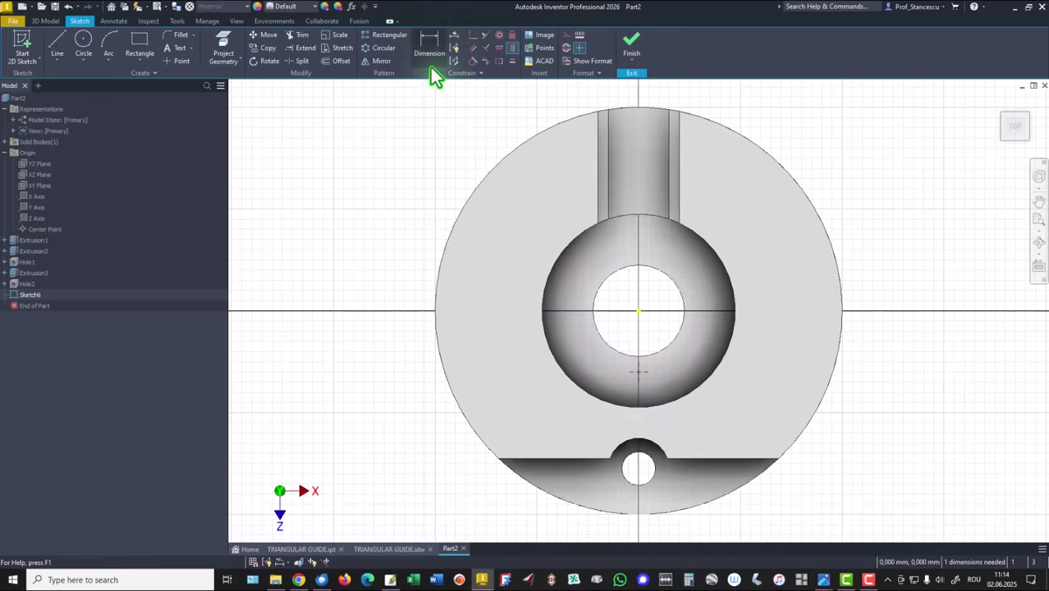
left_click(637, 371)
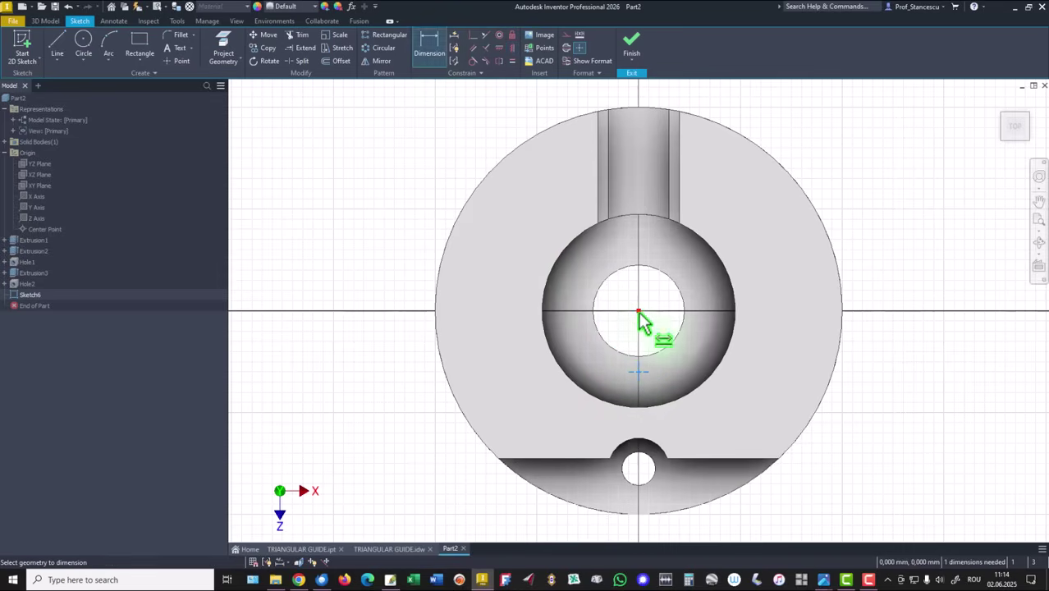
left_click(639, 312)
left_click(586, 346)
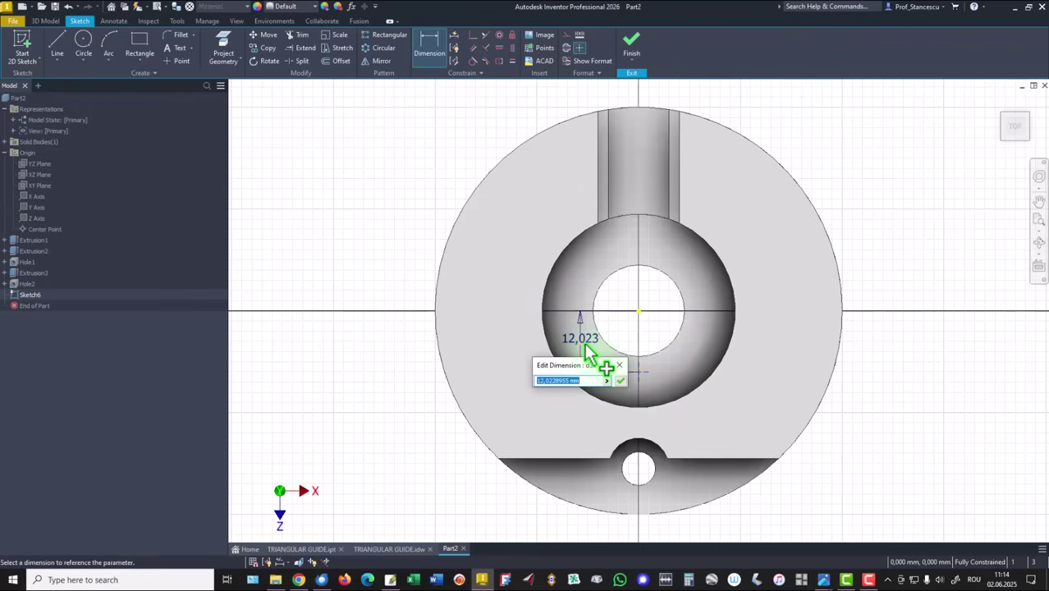
Step: Set the point's distance to 28/2 (14 mm) and finish the sketch
type("28/2")
key("Return")
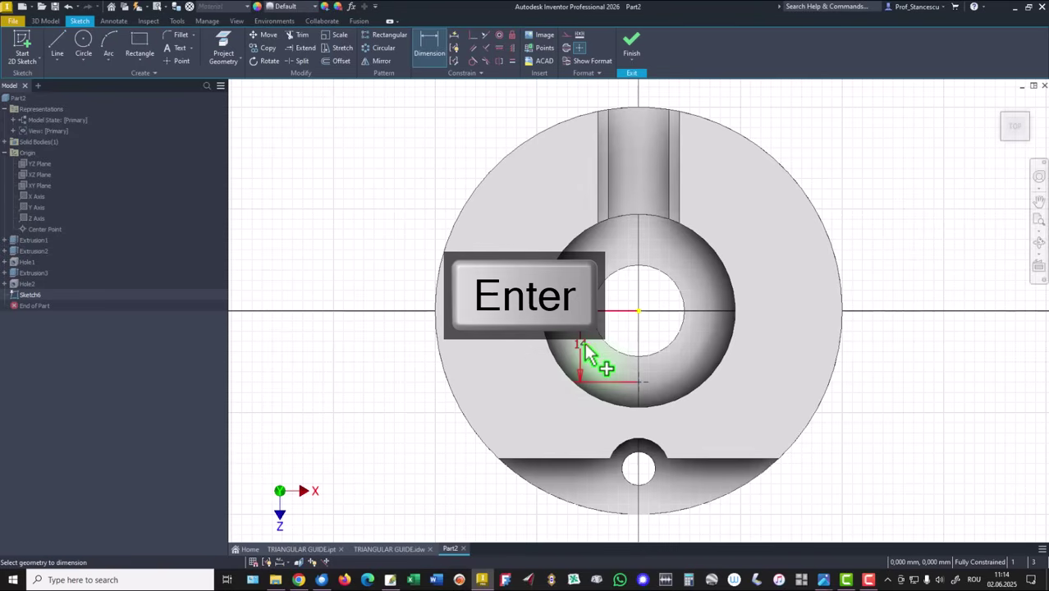
left_click(633, 49)
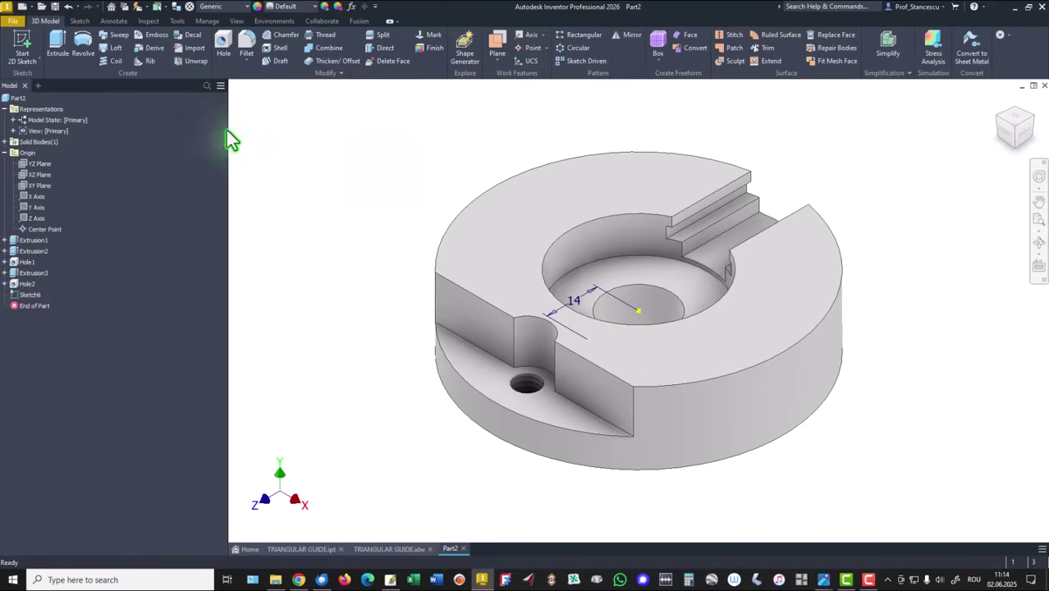
Step: Create an M6x1 threaded hole at the sketch point and check it from the top view
left_click(224, 43)
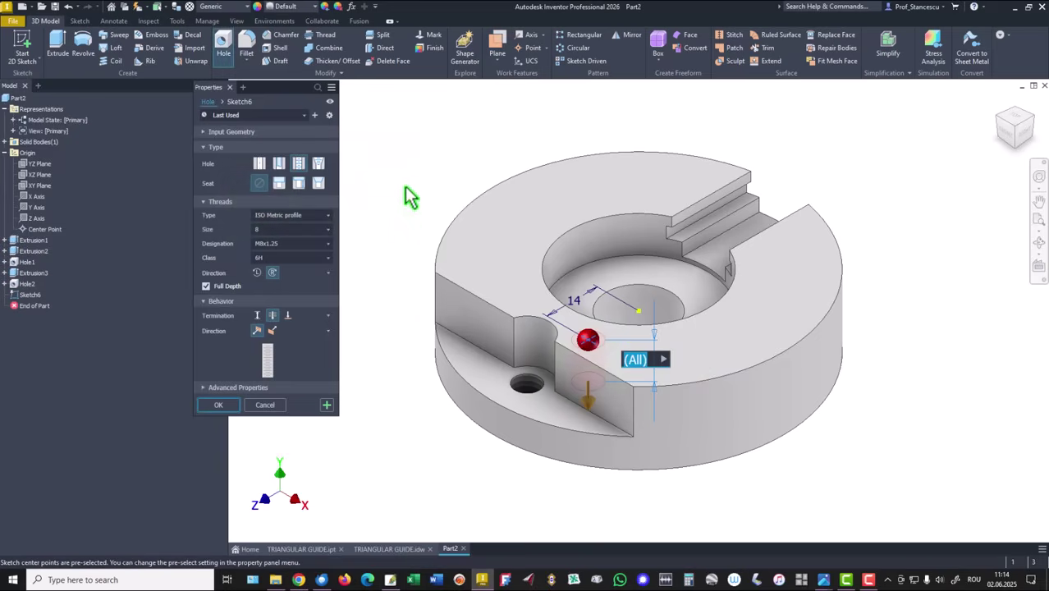
left_click(291, 229)
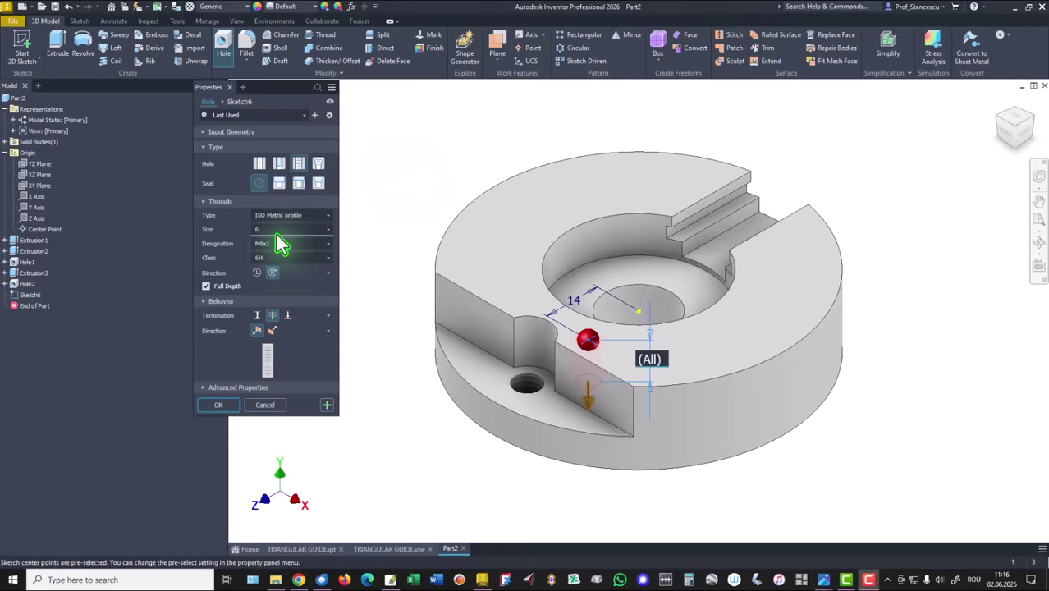
left_click(274, 238)
left_click(219, 404)
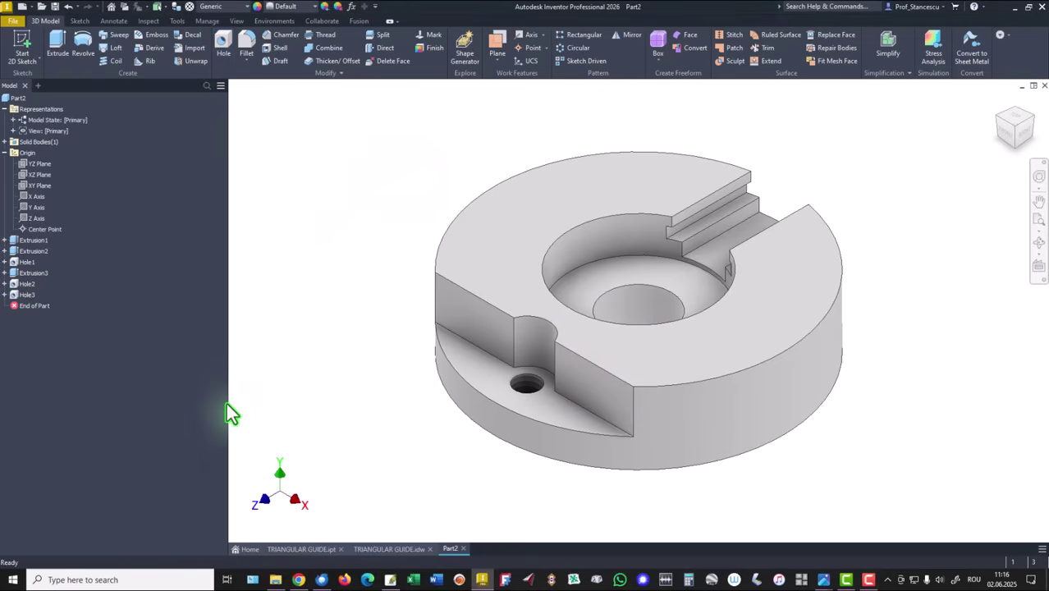
key("Page_Up")
key("F6")
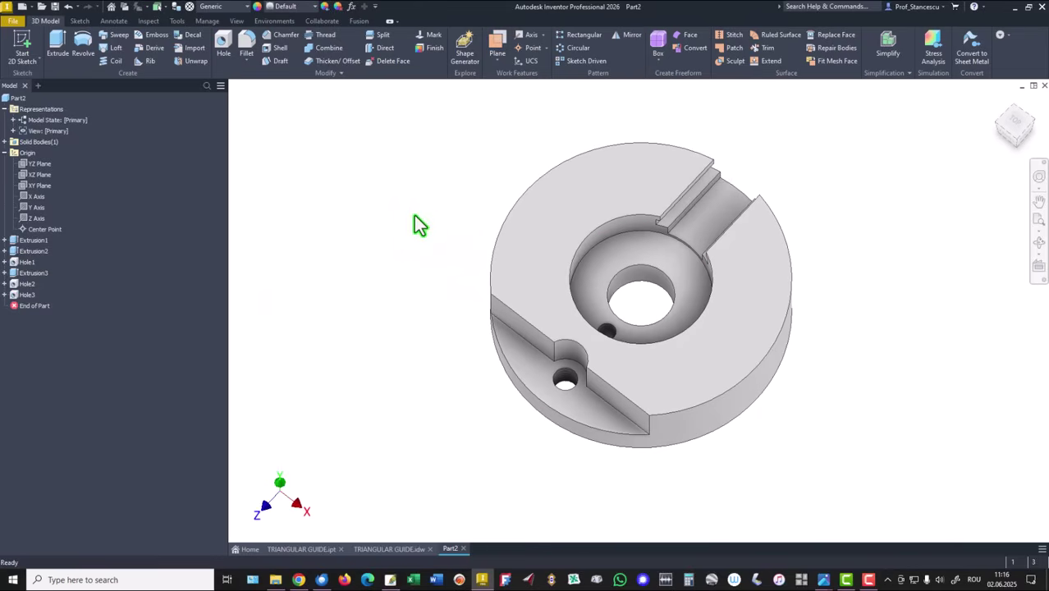
Step: Start a new sketch on the slot floor and place a point inside the slot
key("F6")
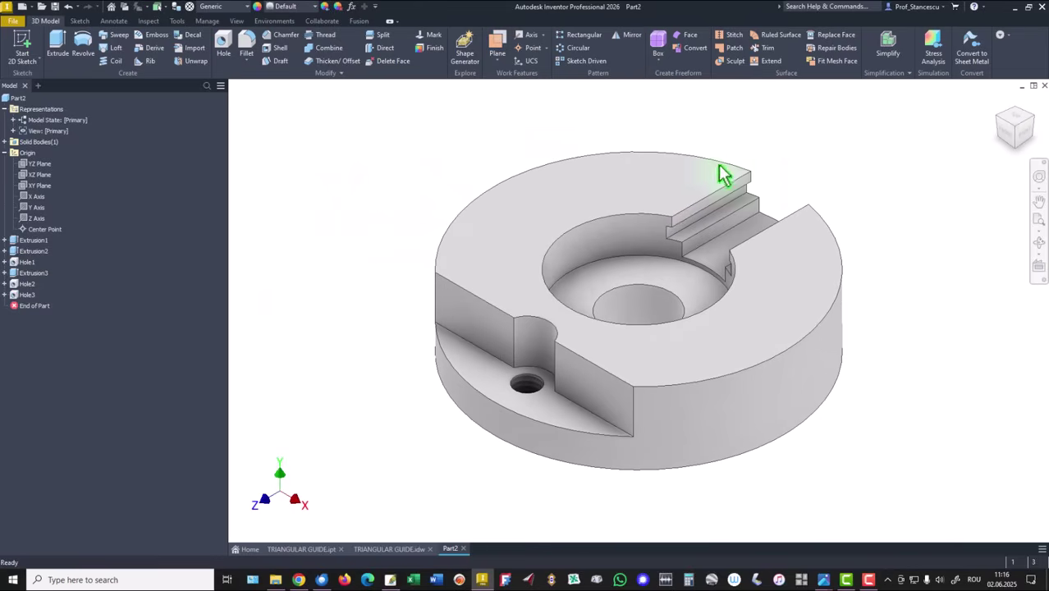
left_click(760, 240)
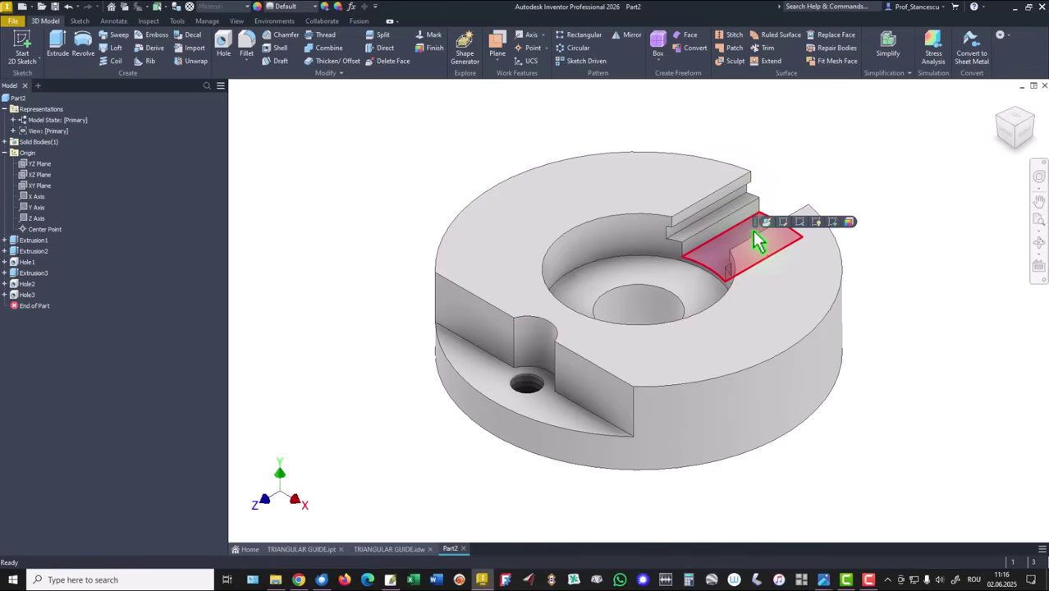
left_click(833, 221)
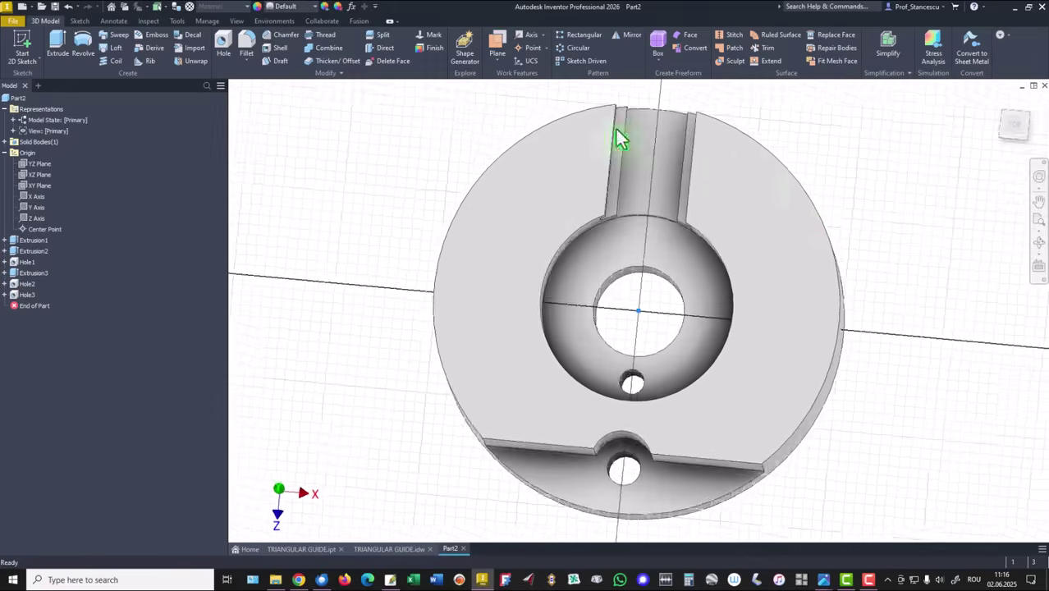
left_click(178, 61)
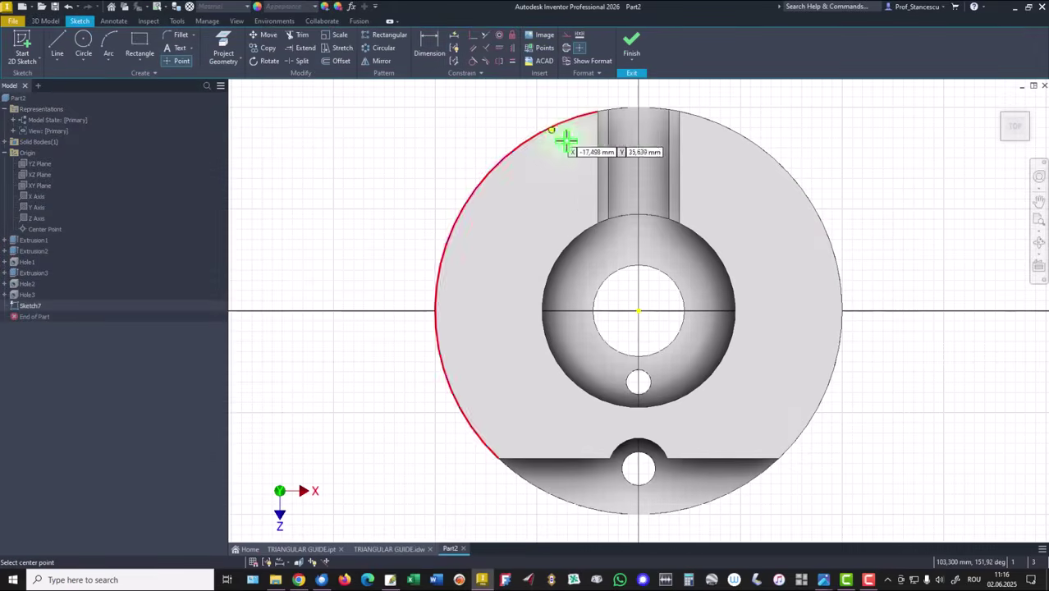
left_click(628, 159)
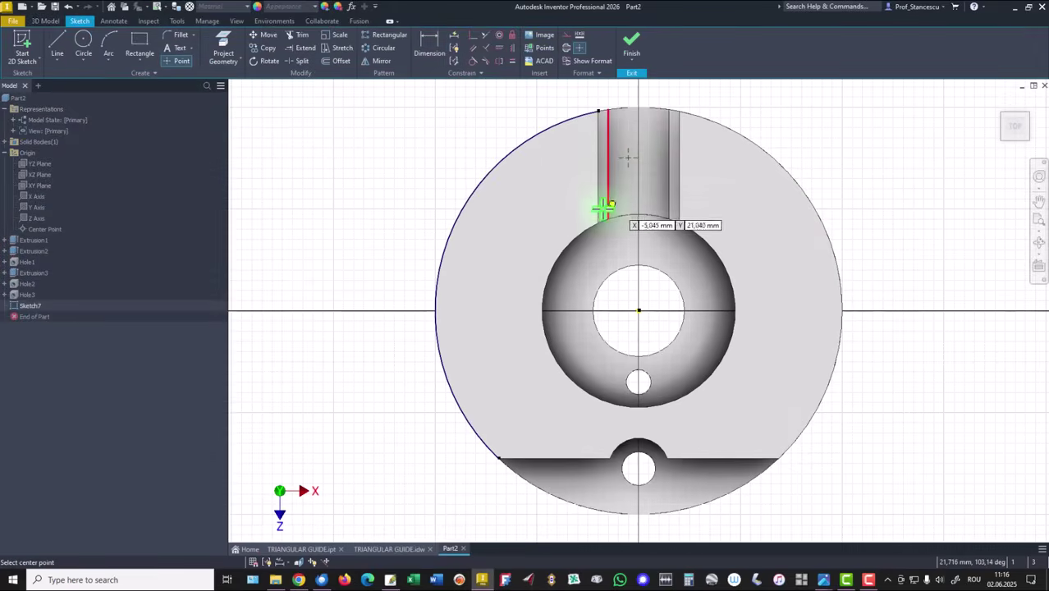
Step: Align the slot point vertically with the centre and dimension it 60/2 (30 mm) away
left_click(512, 47)
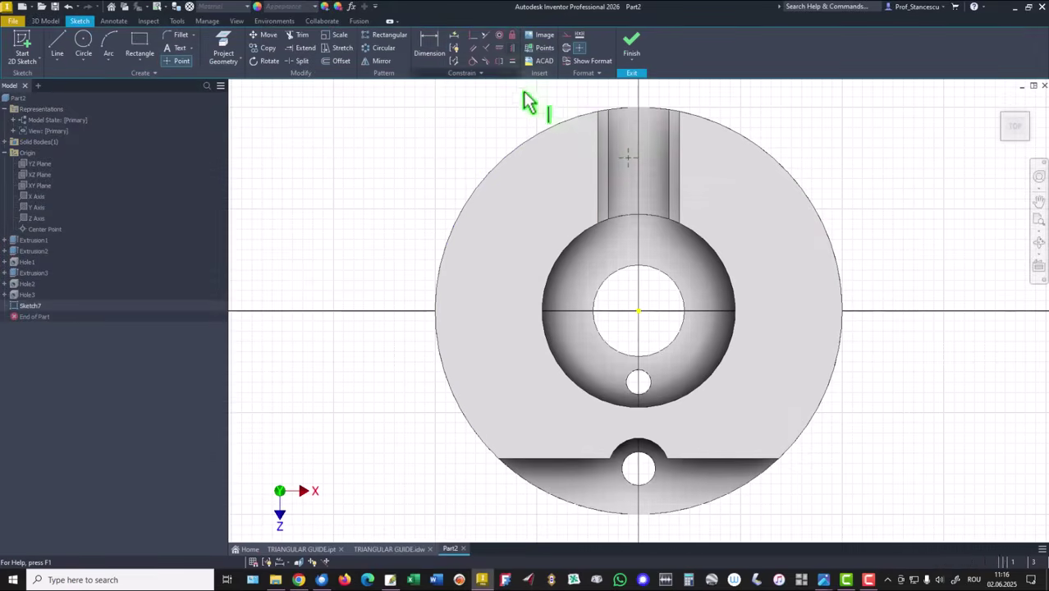
left_click(629, 159)
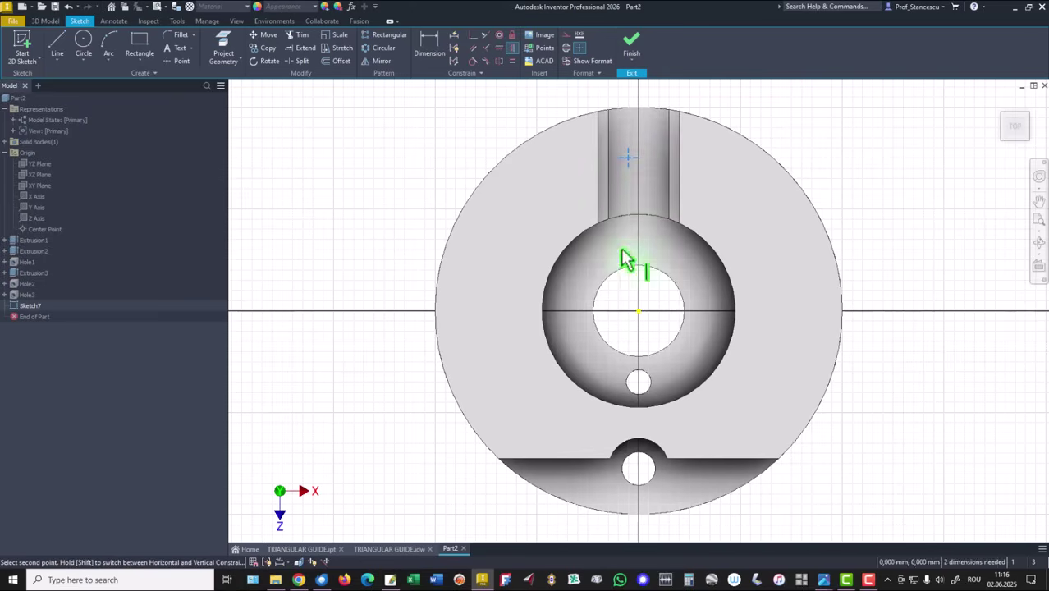
left_click(639, 313)
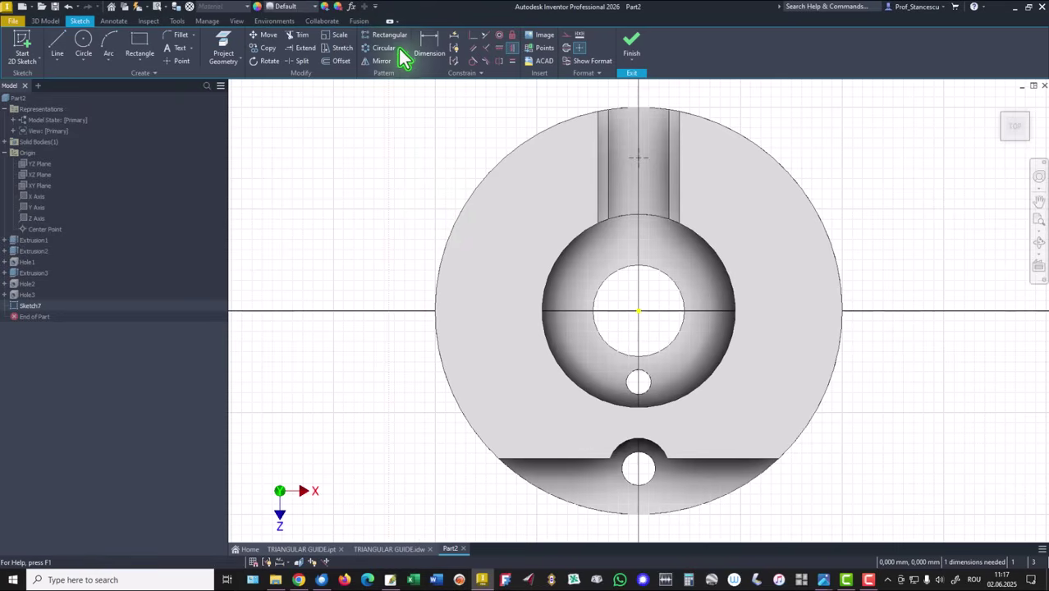
left_click(428, 46)
left_click(637, 158)
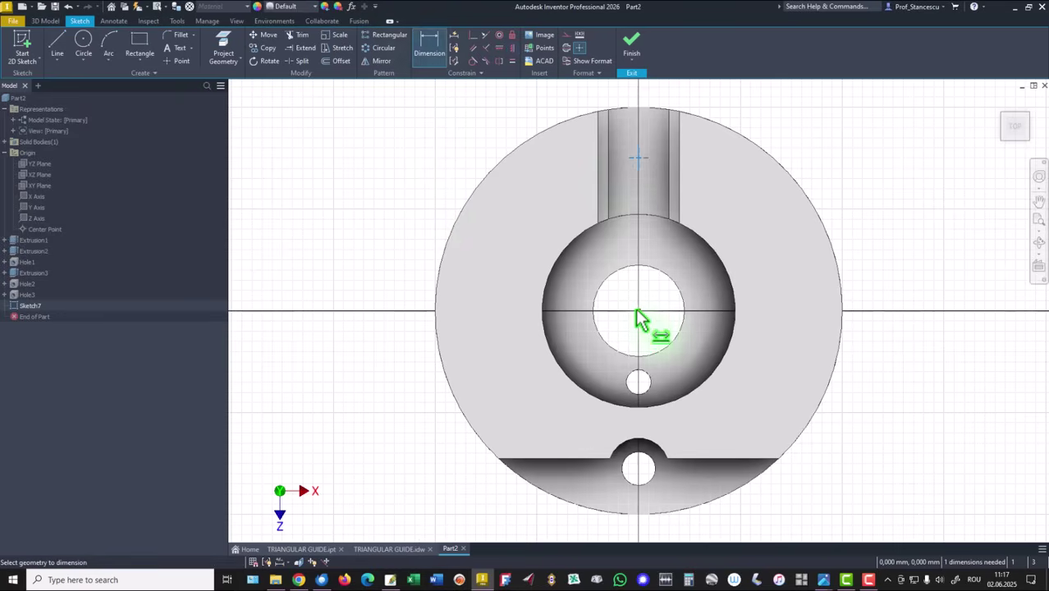
left_click(639, 312)
left_click(624, 256)
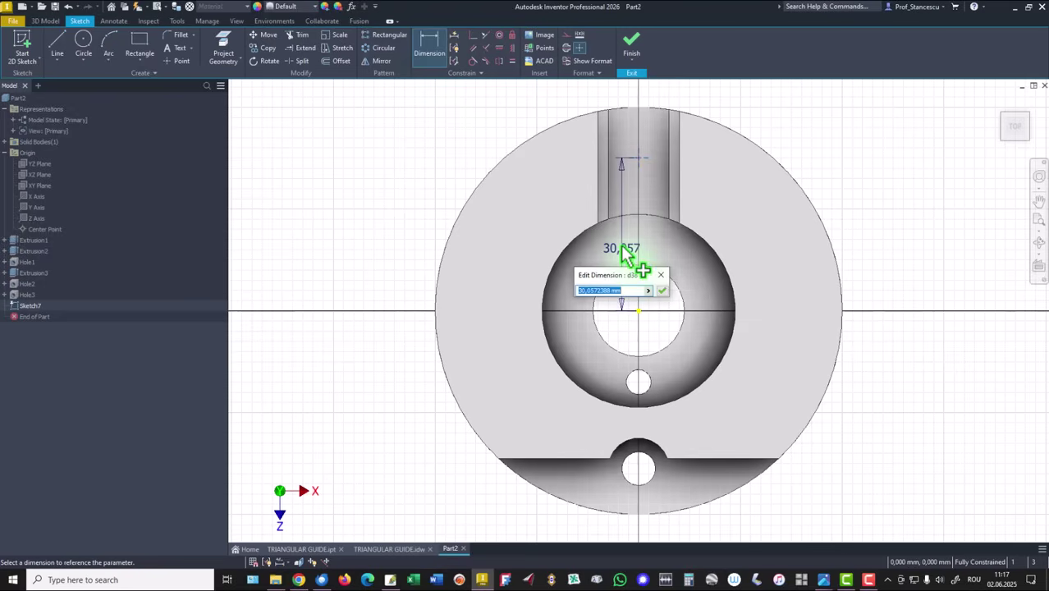
type("60/2")
key("Return")
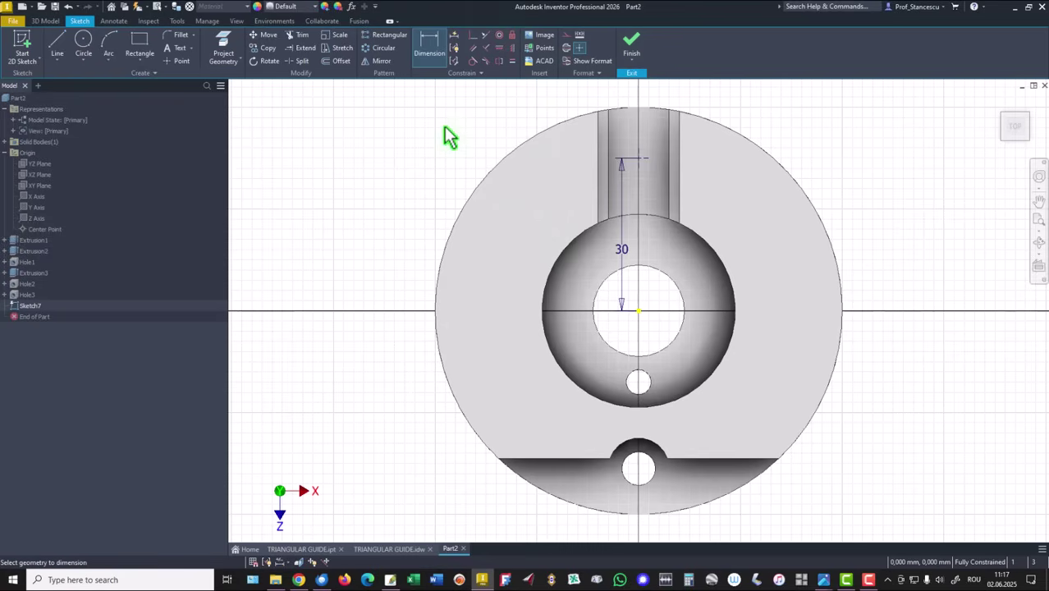
Step: Finish the sketch and place an M5x0.8 threaded hole at the slot point 30 mm from centre
left_click(634, 42)
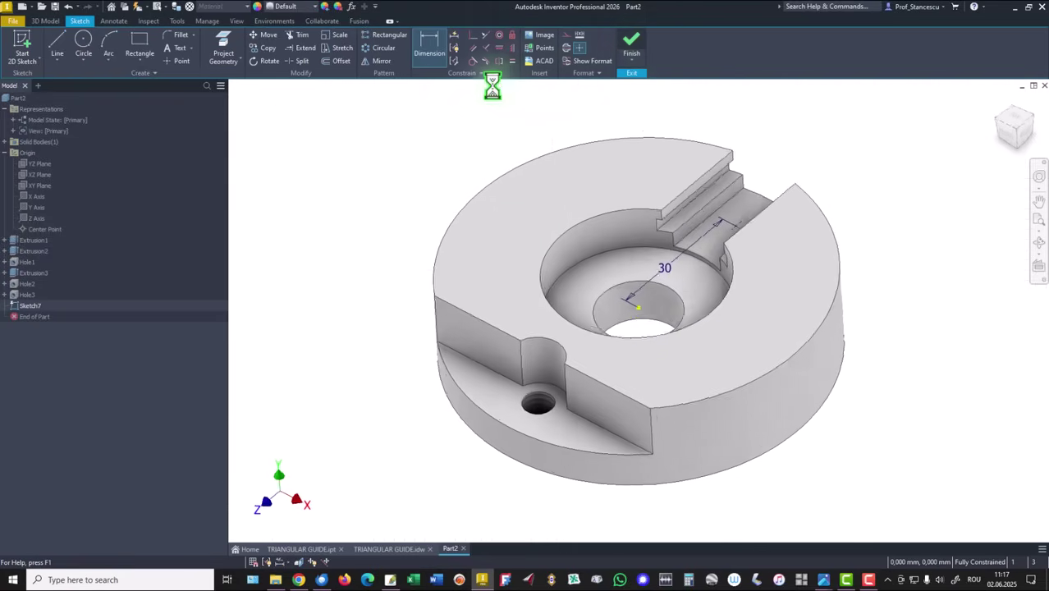
left_click(223, 45)
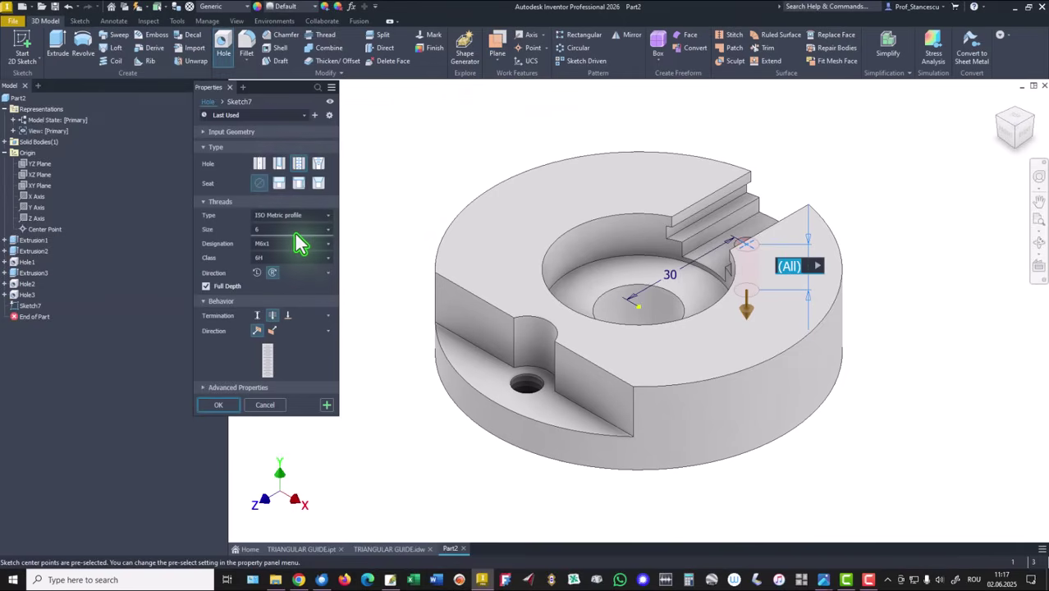
left_click(294, 234)
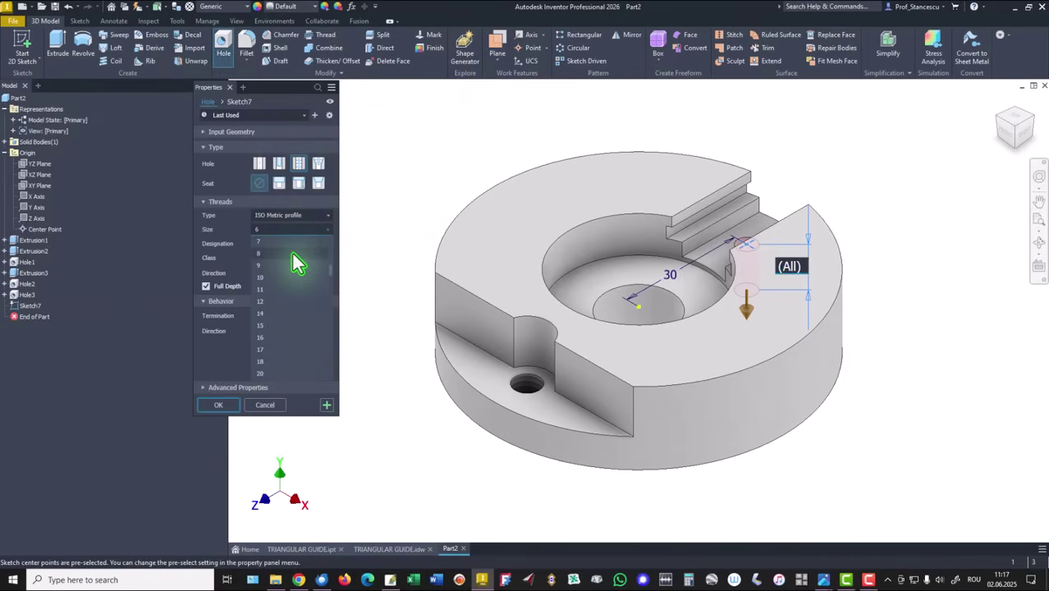
scroll(294, 253, "up", 3)
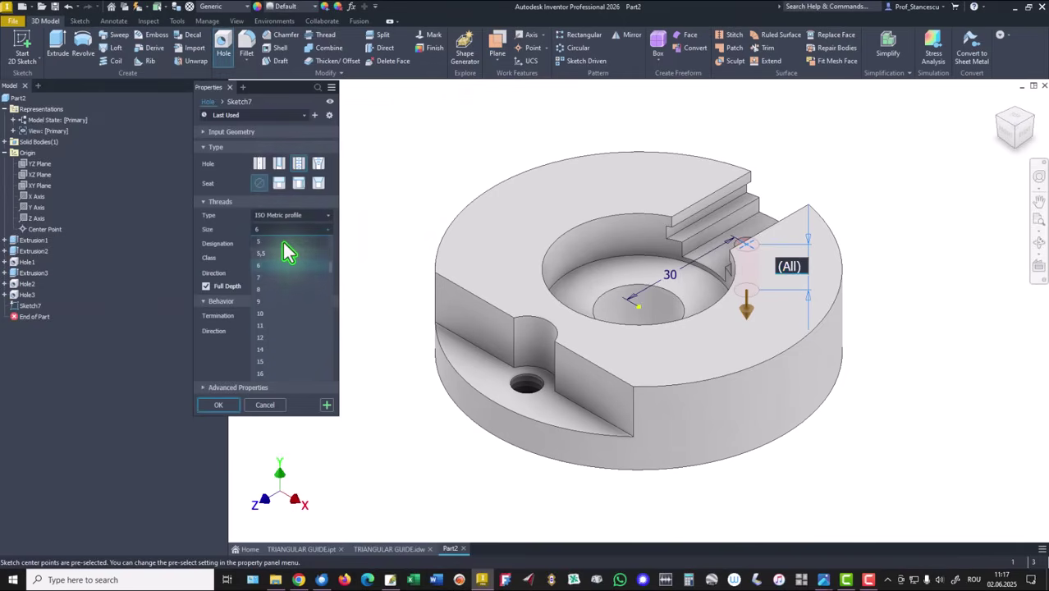
left_click(284, 241)
left_click(219, 404)
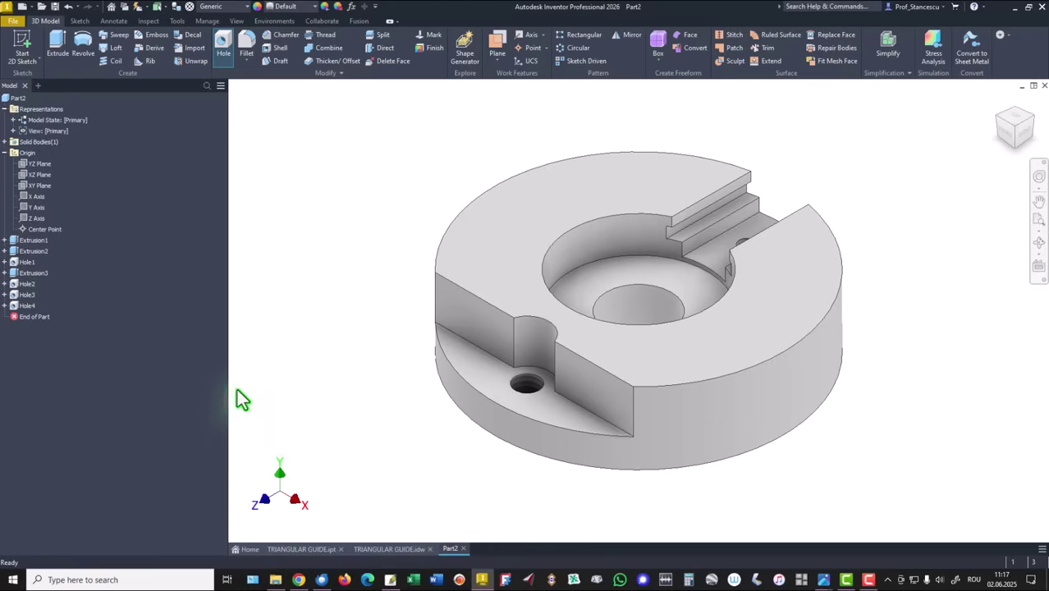
Step: Circular-pattern Hole4, Hole3, Extrusion3 and Extrusion2 three times over 360° about the disc's outer cylinder
left_click(578, 47)
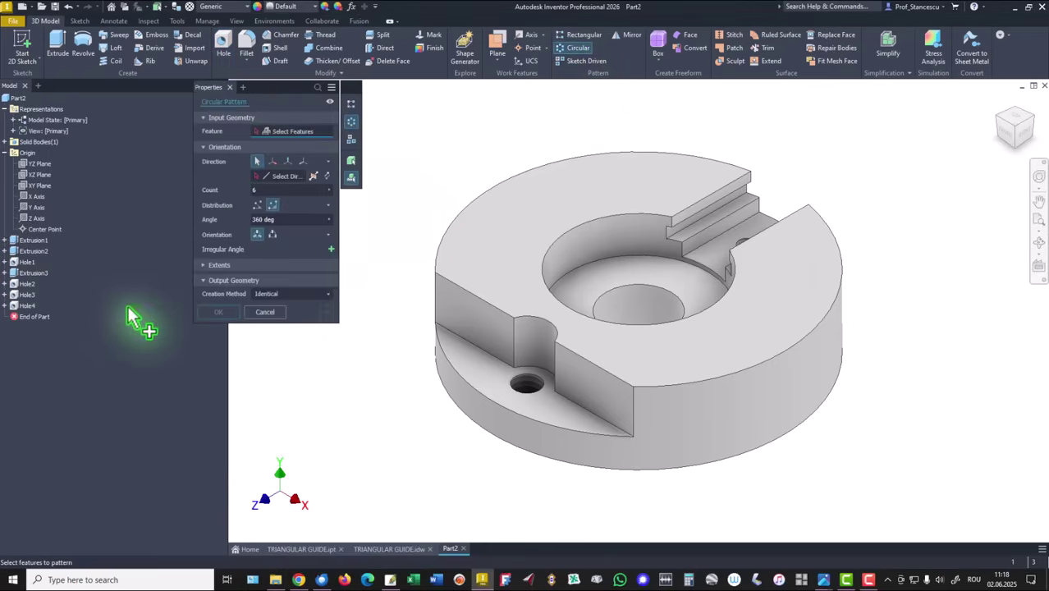
left_click(23, 308)
left_click(30, 295)
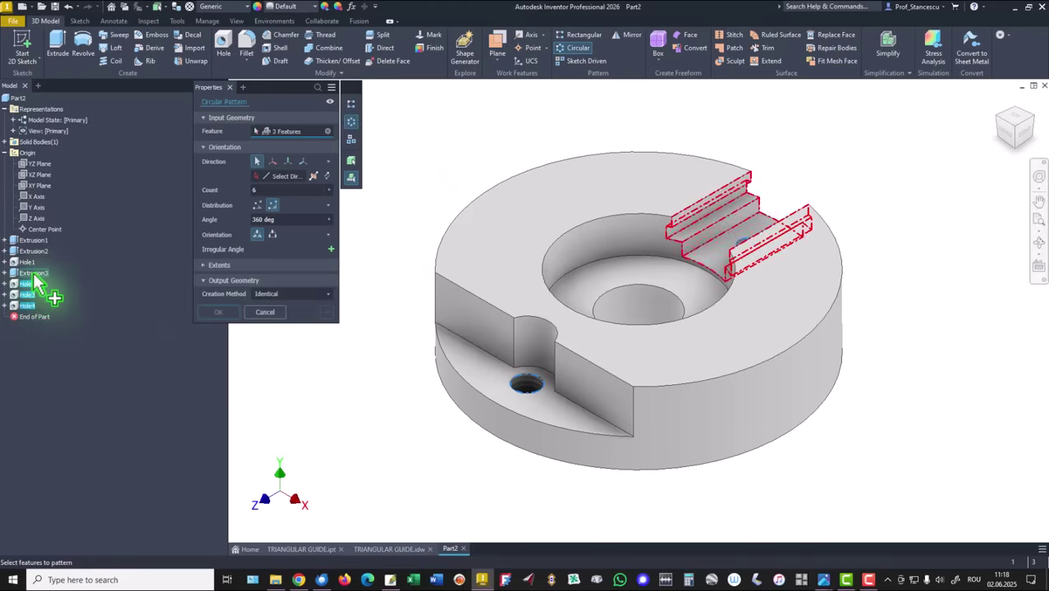
left_click(33, 276)
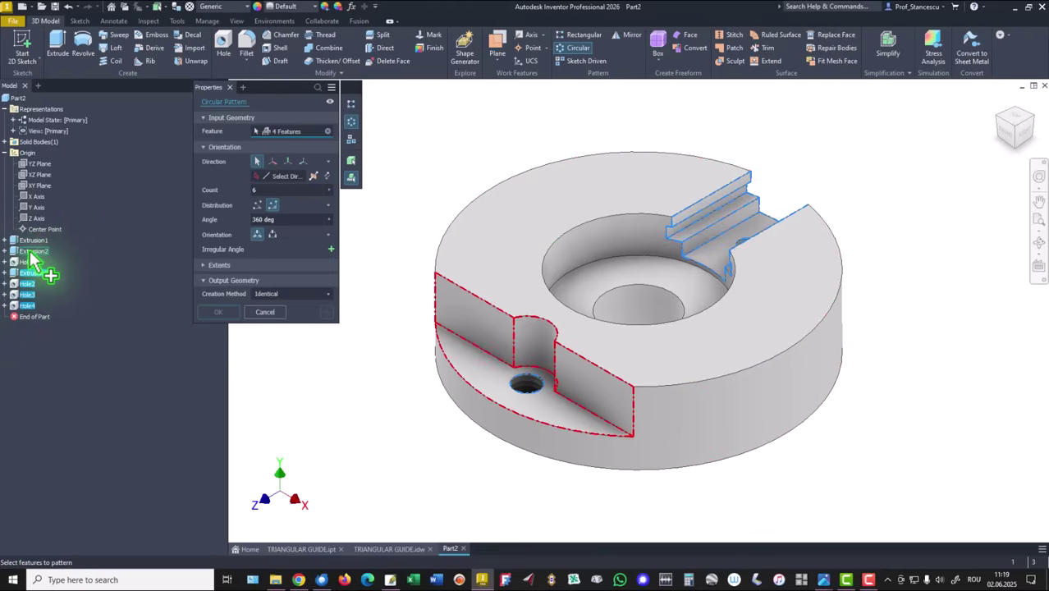
left_click(31, 261)
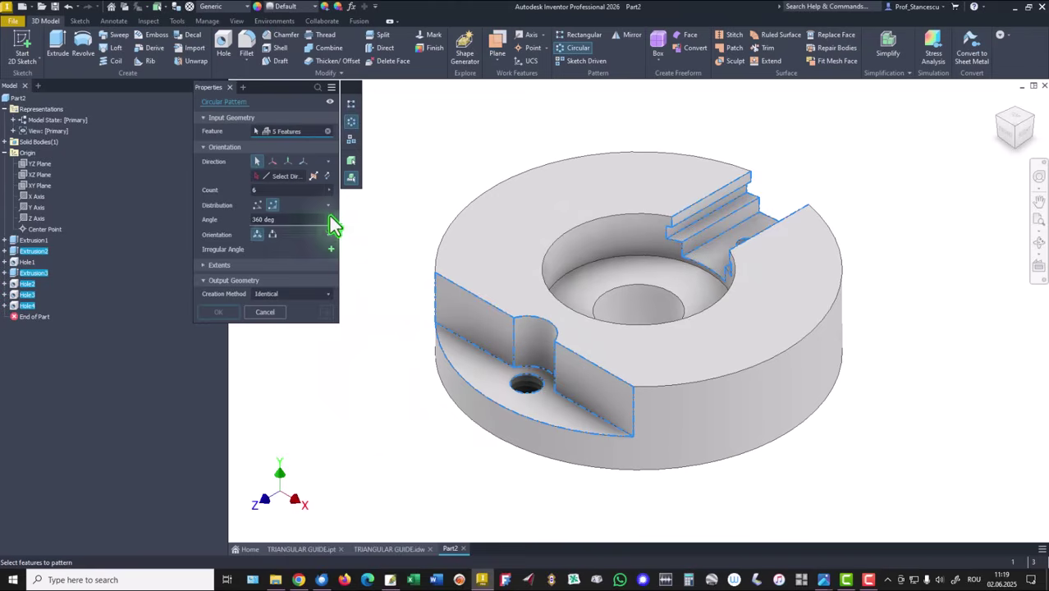
left_click(283, 176)
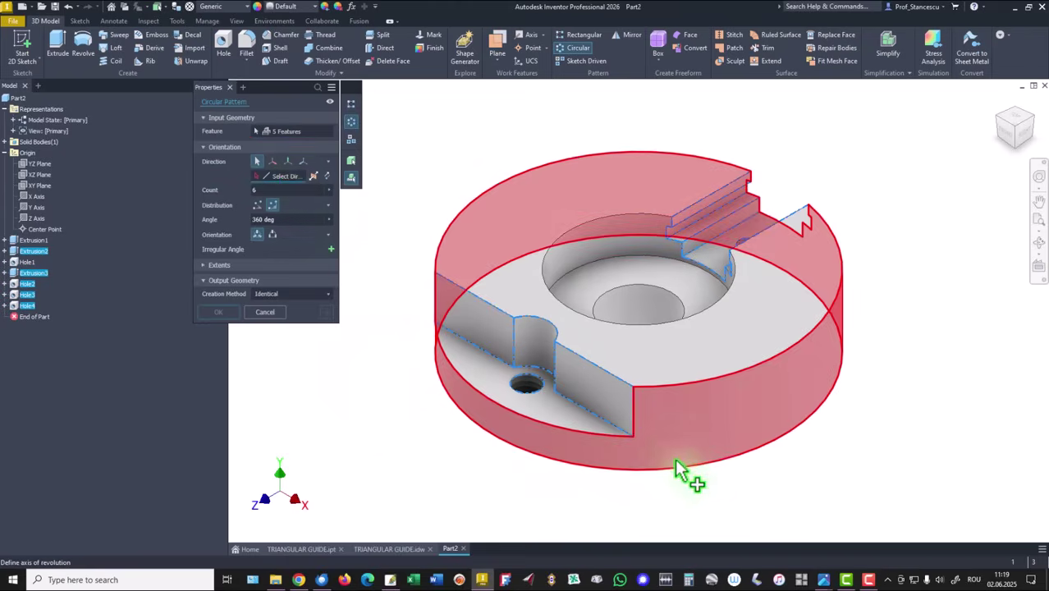
left_click(677, 457)
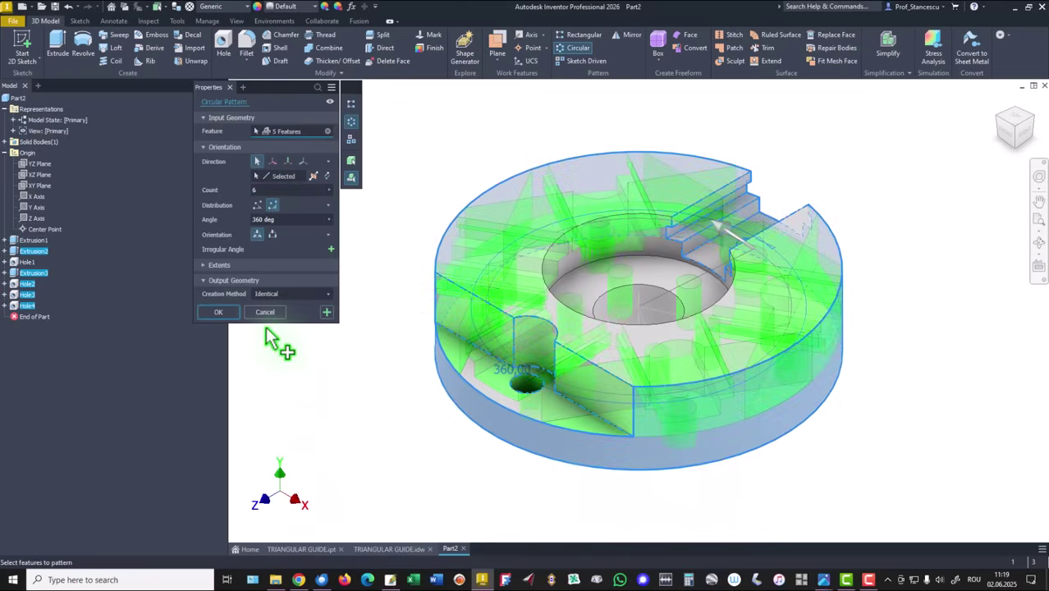
double_click(263, 189)
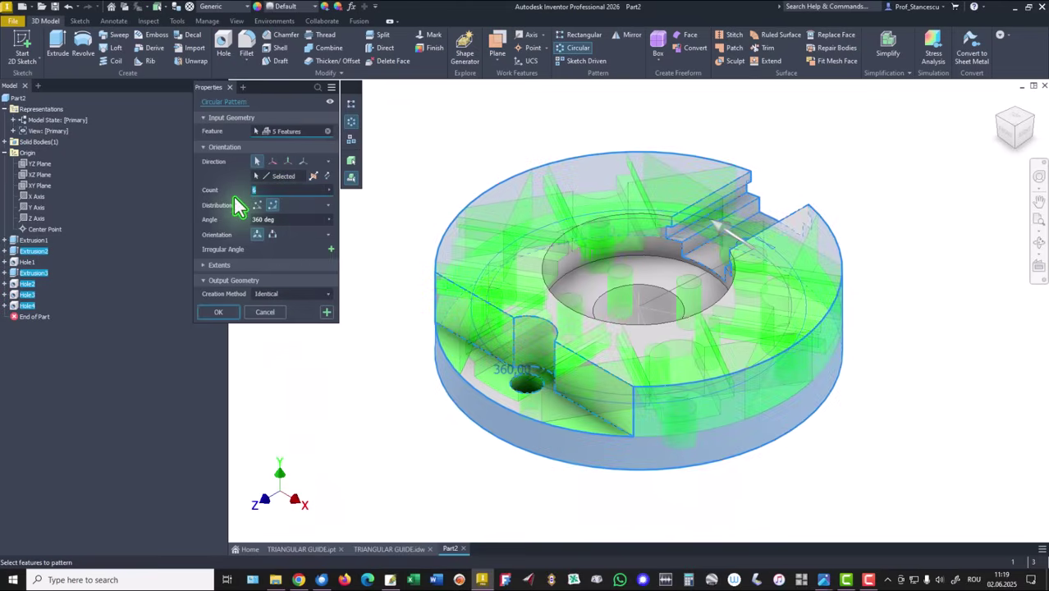
type("3")
key("Return")
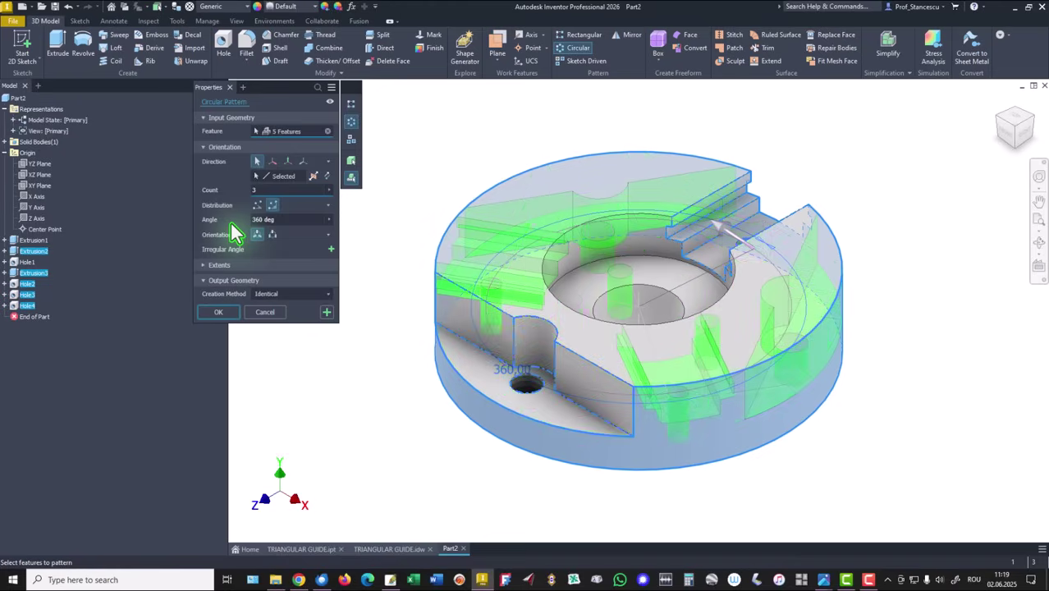
left_click(218, 312)
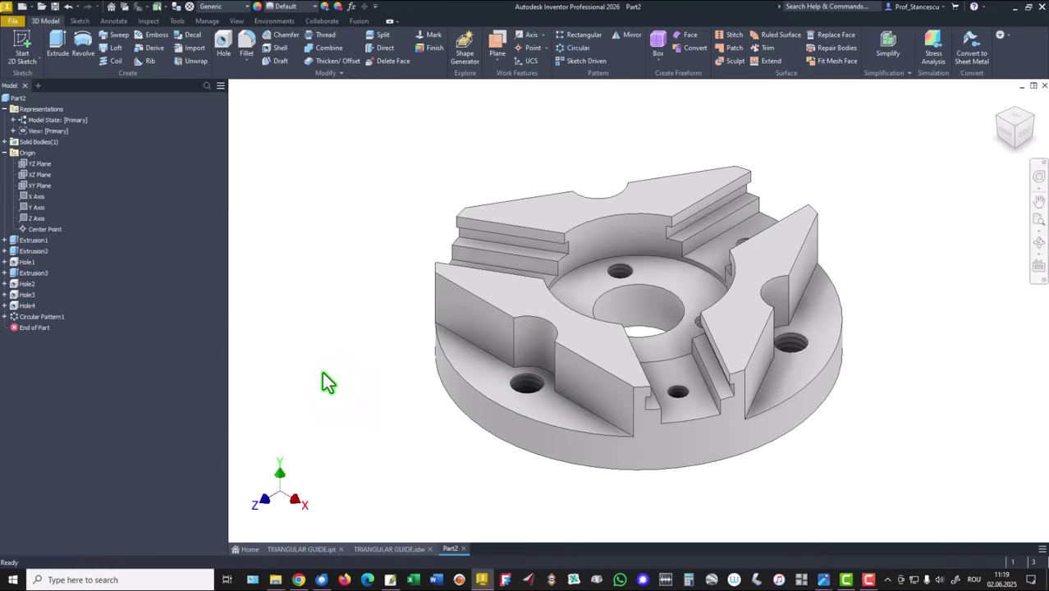
left_click(385, 550)
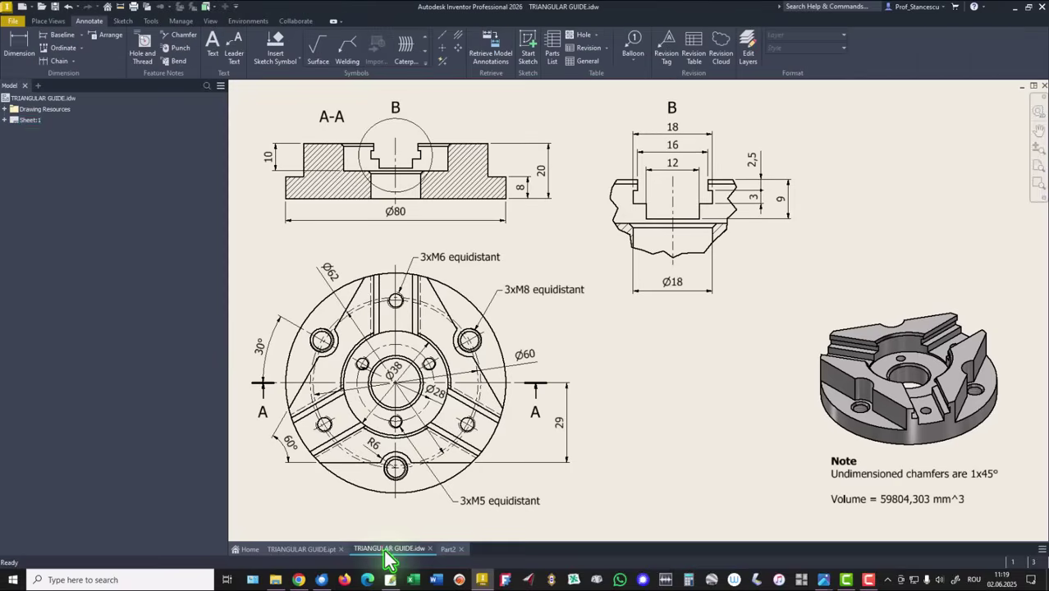
left_click(879, 472)
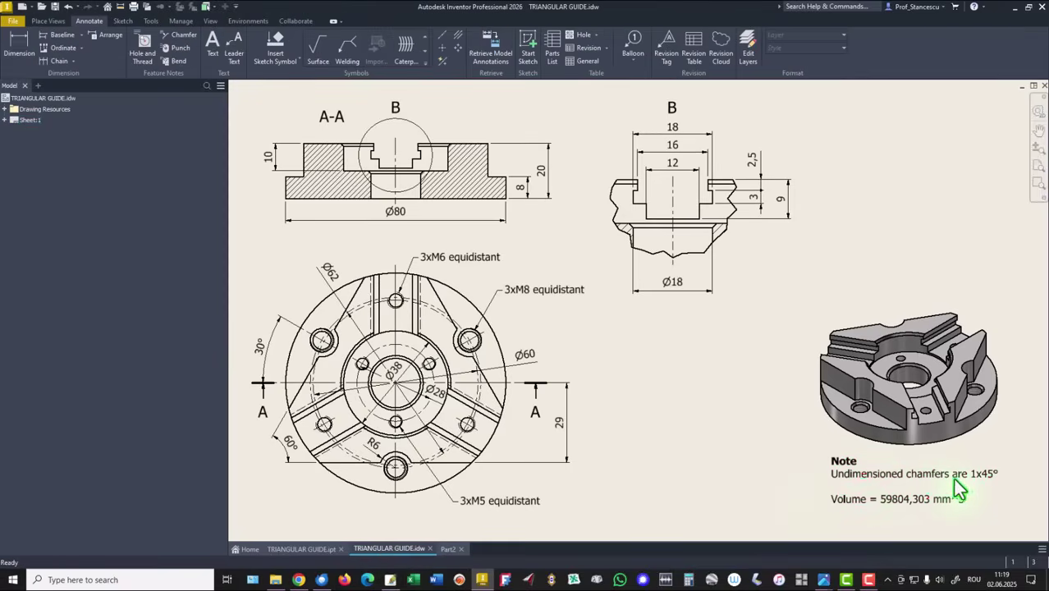
left_click(768, 446)
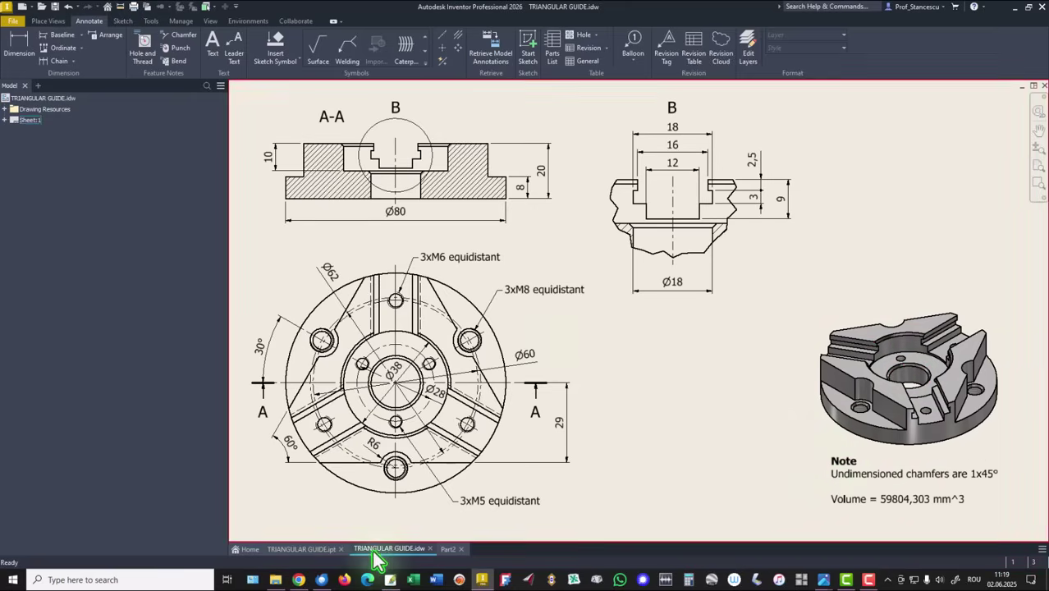
Step: Select the three inner arc edges, the central bore edge and the hole edges on Part2
left_click(449, 549)
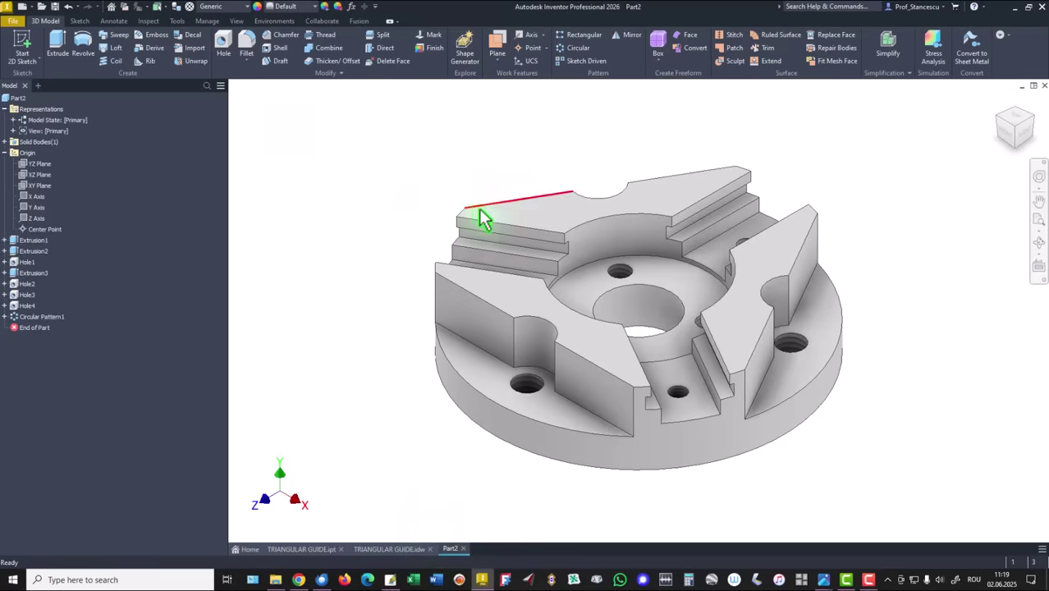
left_click(595, 221)
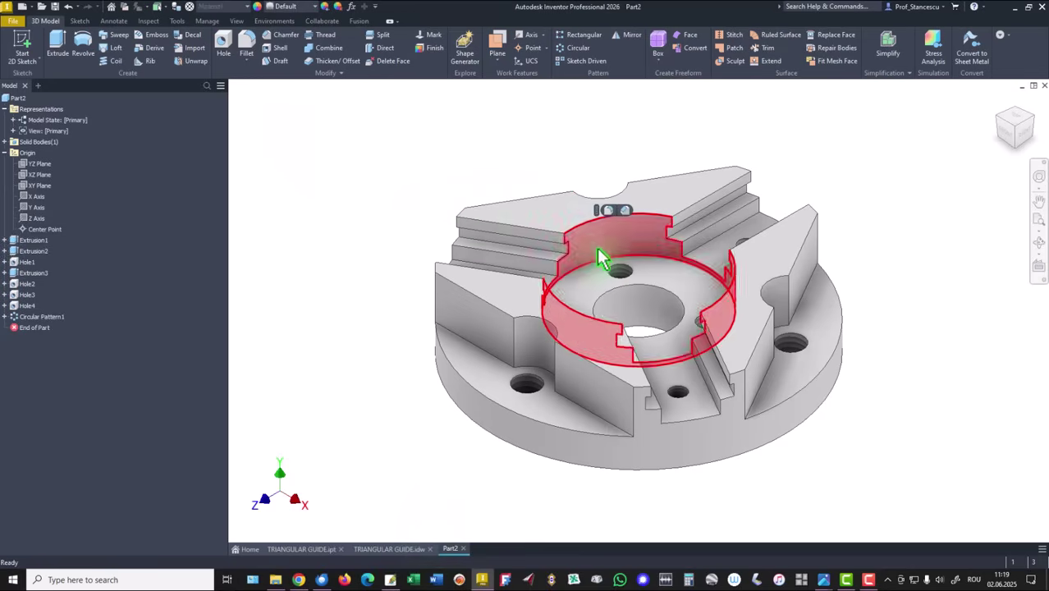
left_click(581, 327)
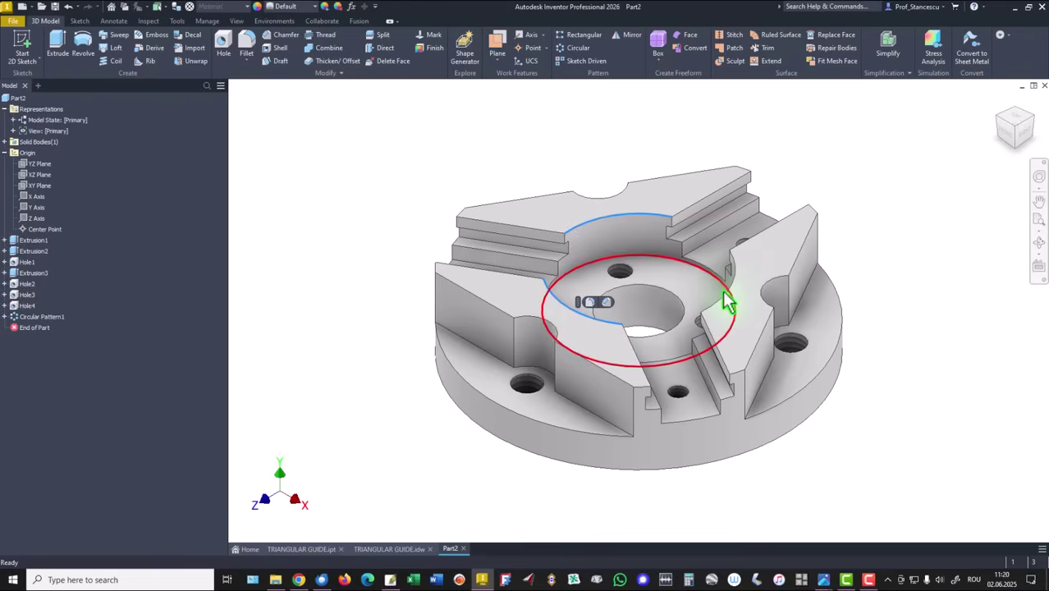
left_click(728, 291)
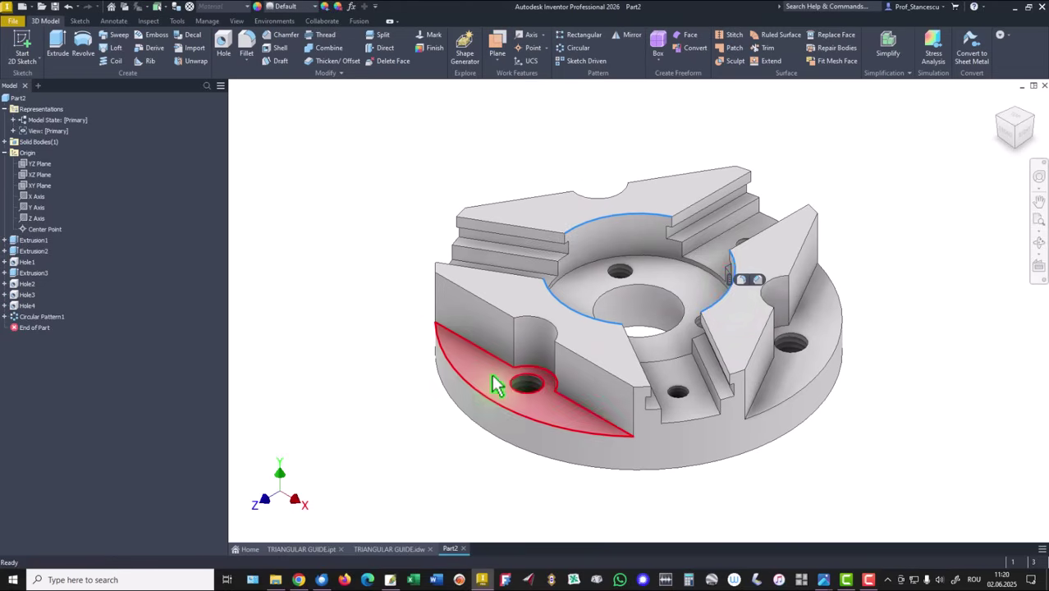
left_click(523, 379)
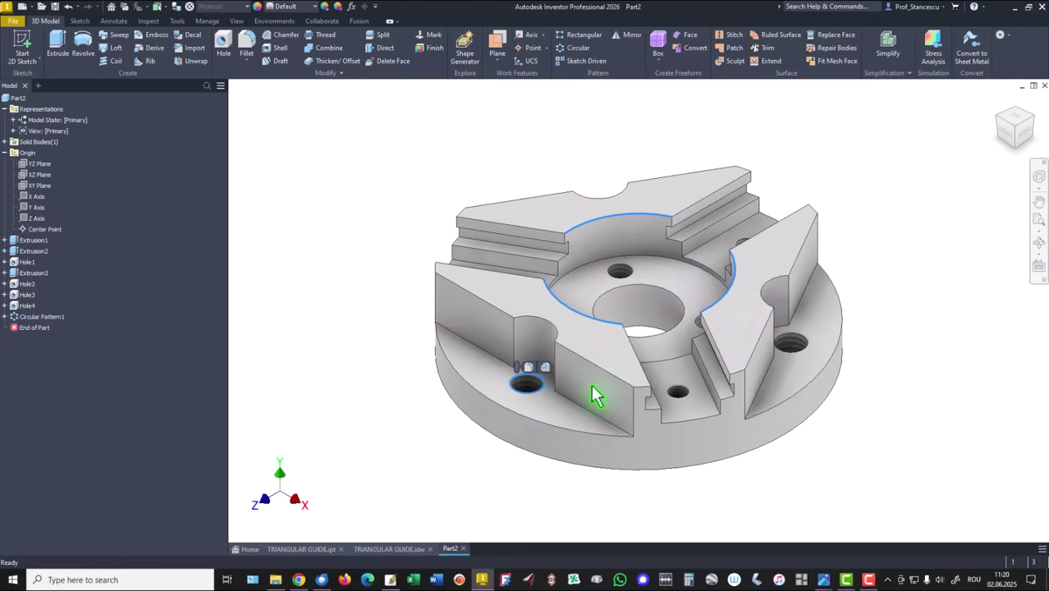
left_click(808, 364)
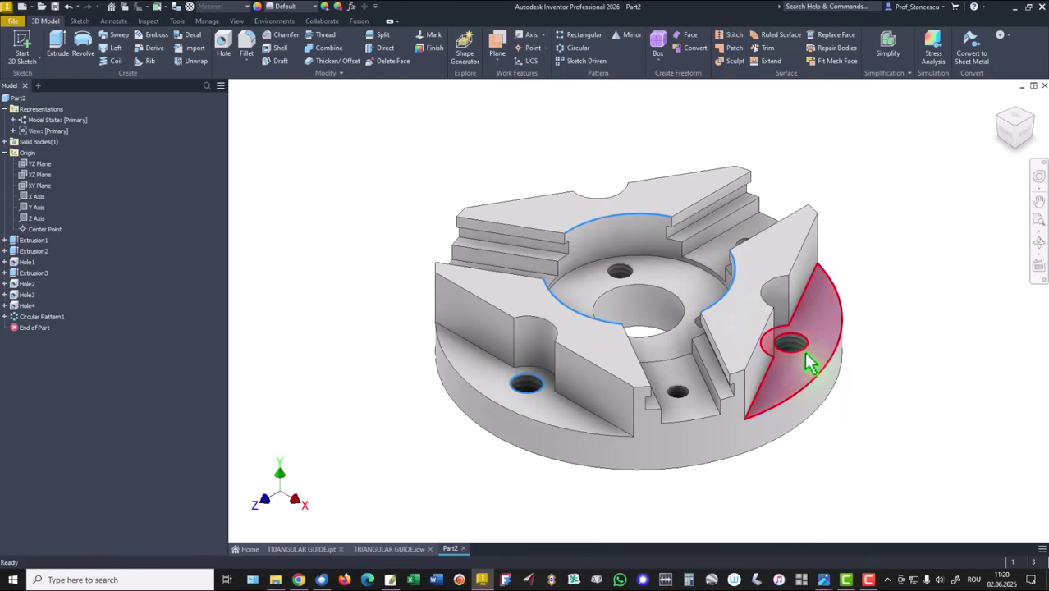
left_click(648, 291)
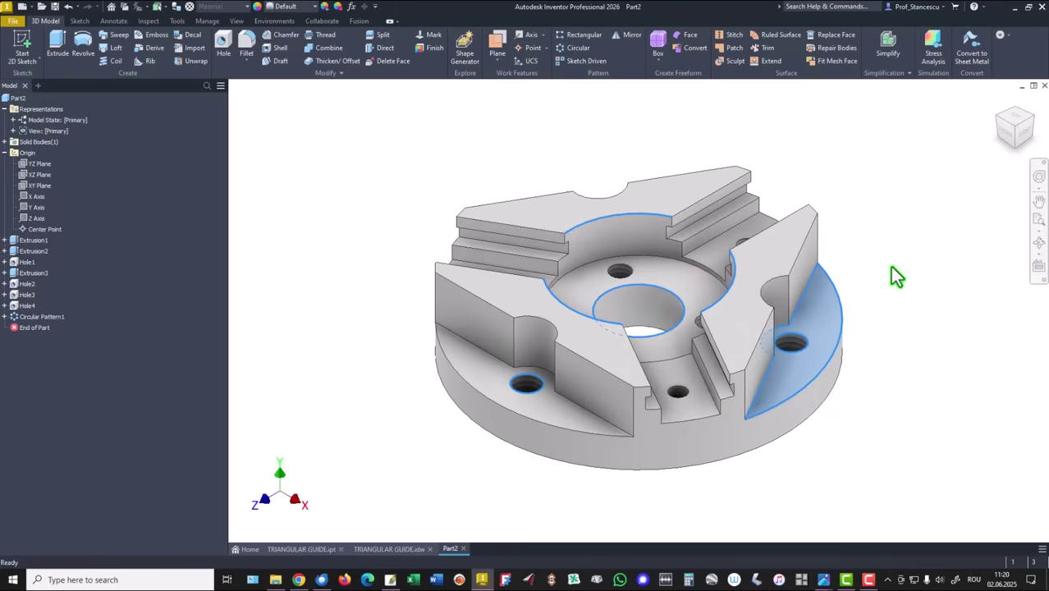
left_click(845, 359, "ctrl")
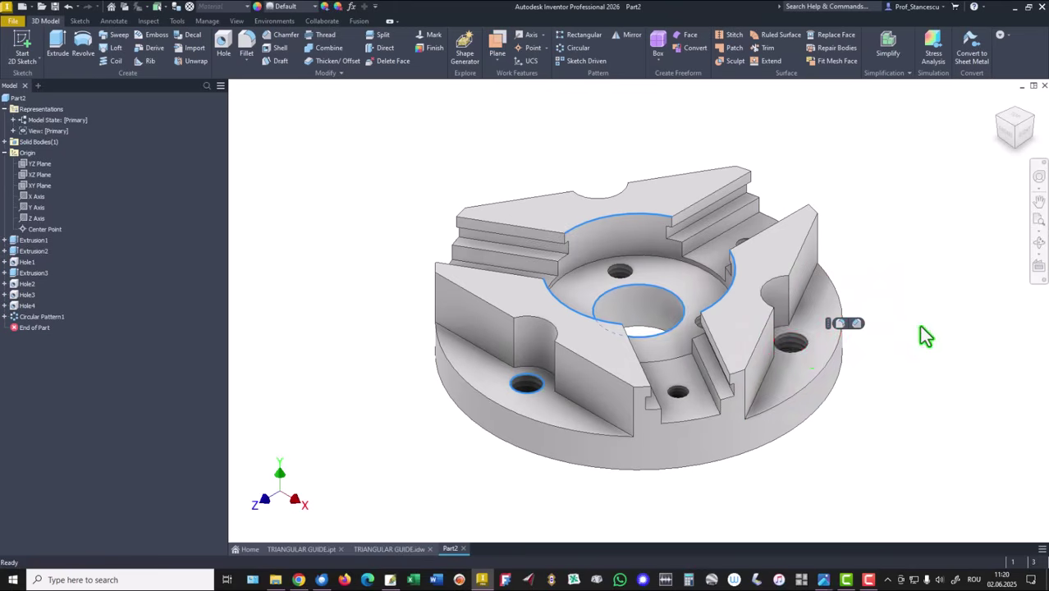
left_click(796, 348, "ctrl")
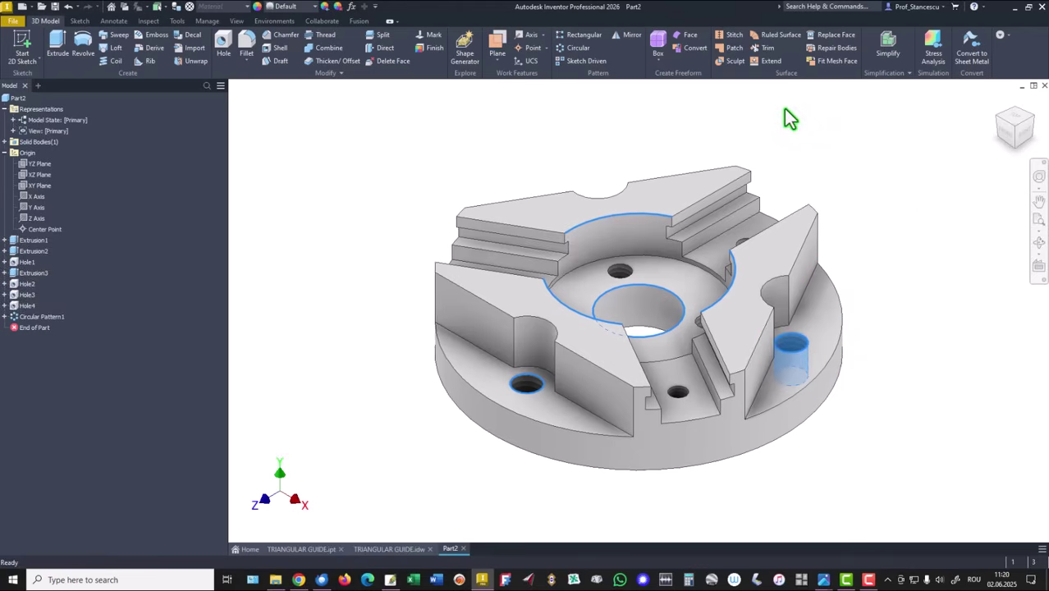
Step: Apply a 1 mm chamfer to the selected edges
middle_click_drag(786, 116, 737, 161, "shift")
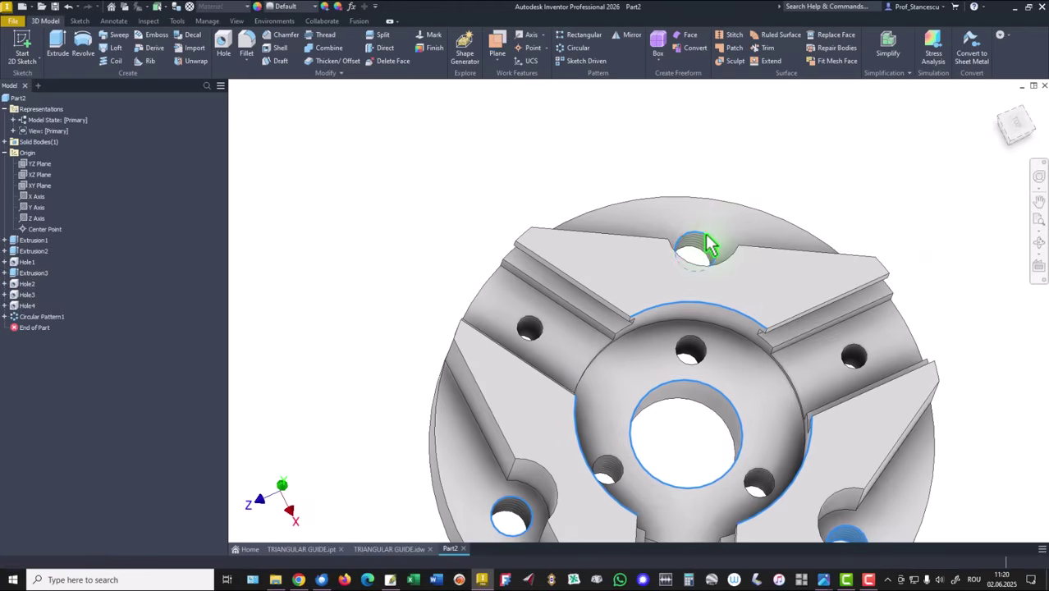
key("F6")
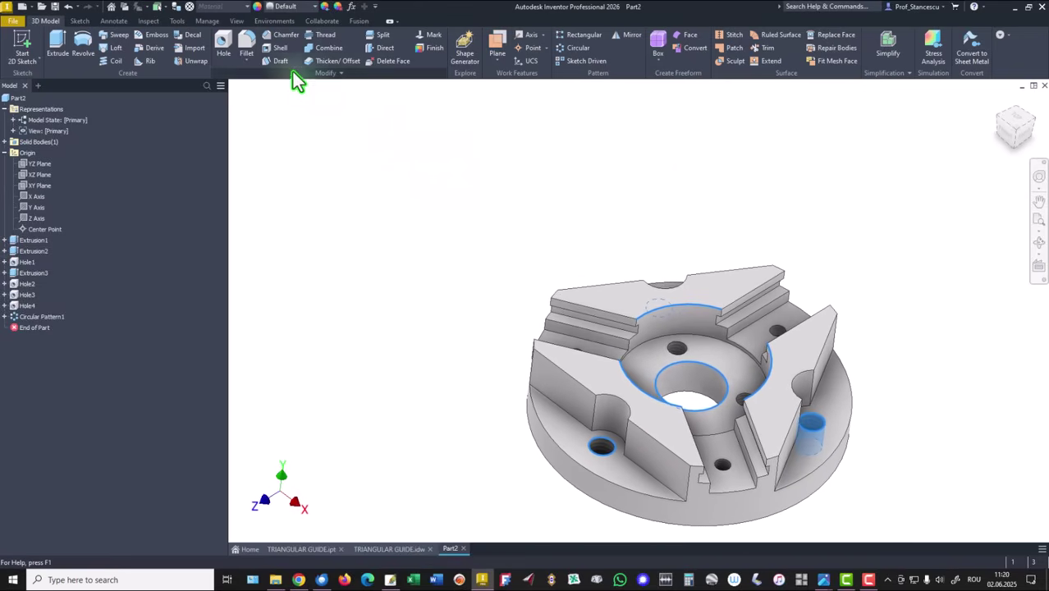
left_click(283, 36)
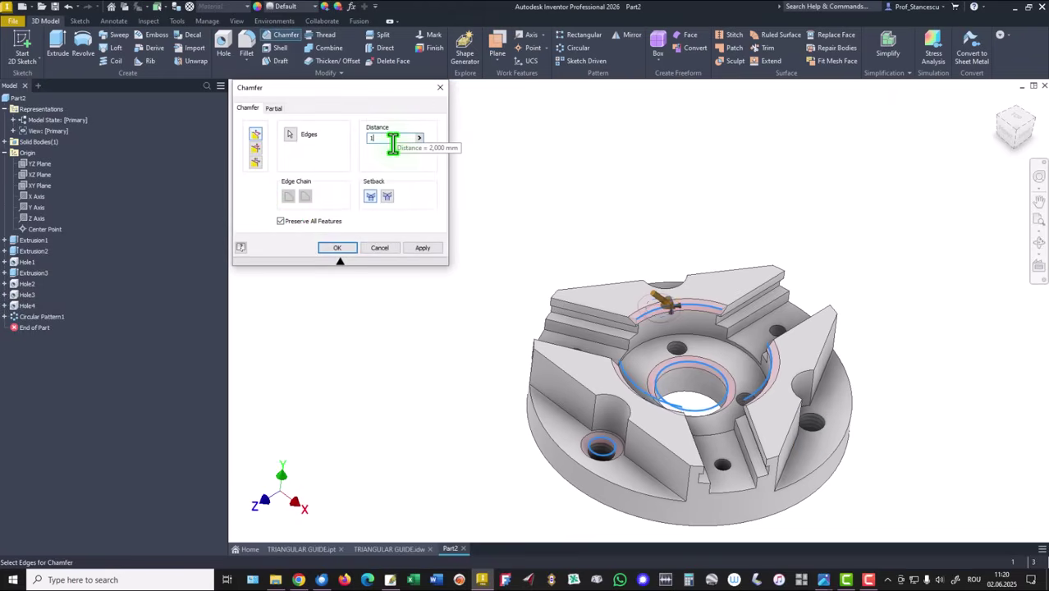
type("1")
left_click(336, 248)
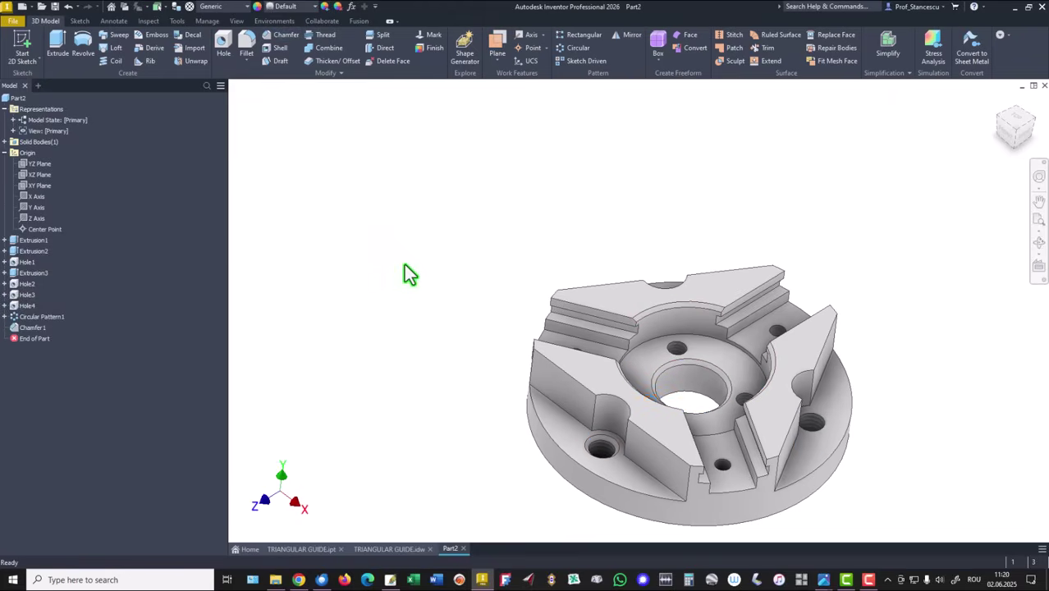
Step: Set Hole4's thread size to M6 and finish the hole
key("F6")
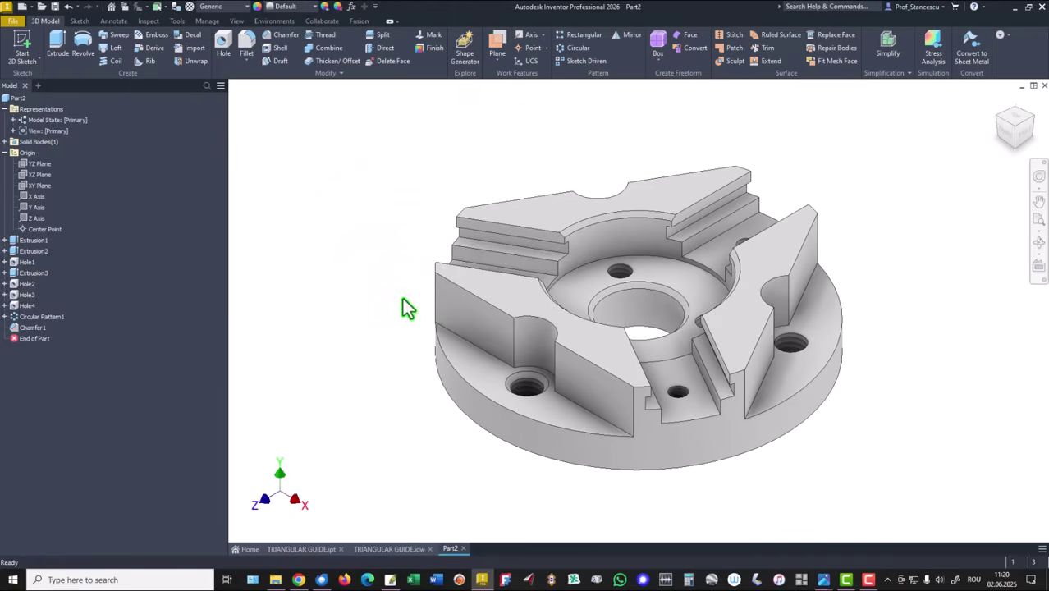
middle_click_drag(646, 164, 328, 304, "shift")
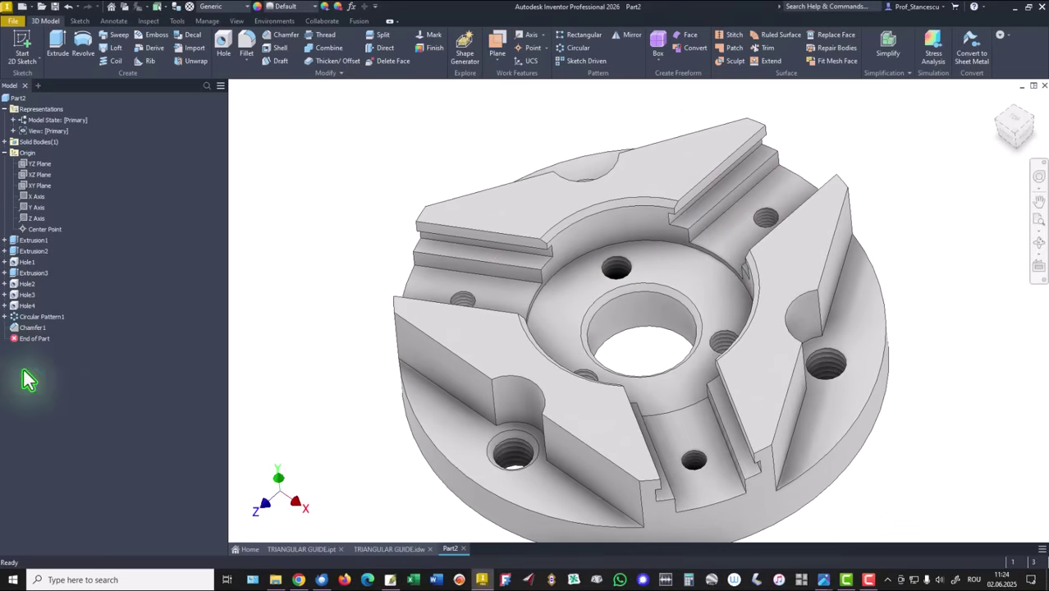
double_click(25, 307)
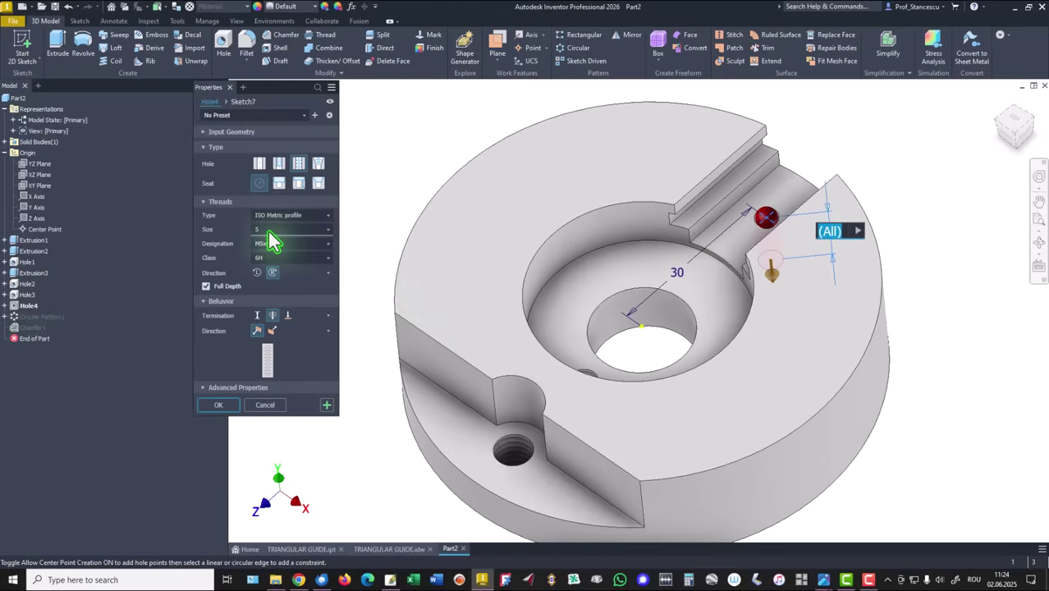
left_click(267, 232)
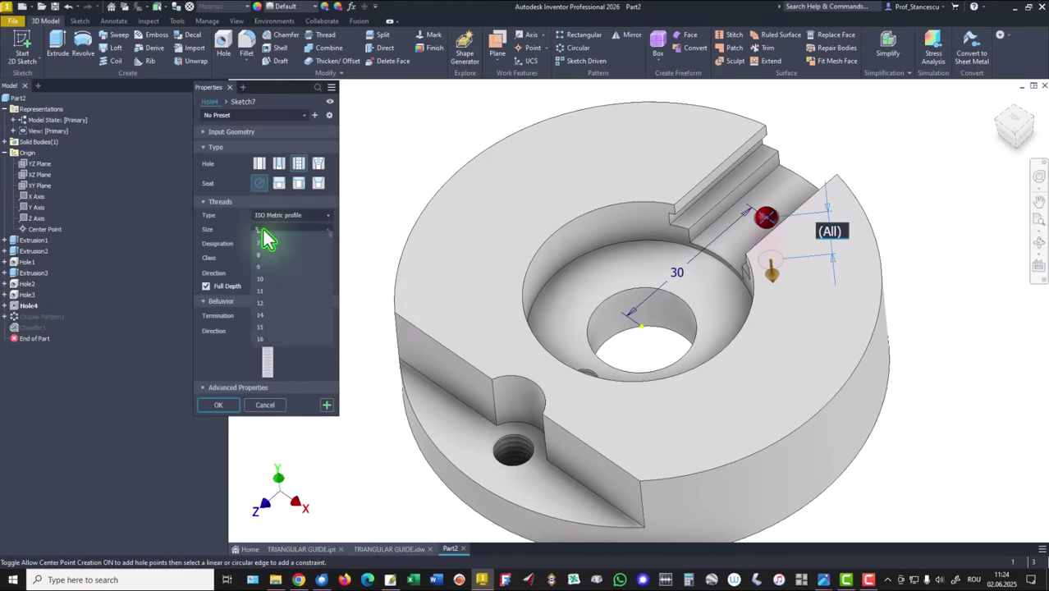
left_click(261, 267)
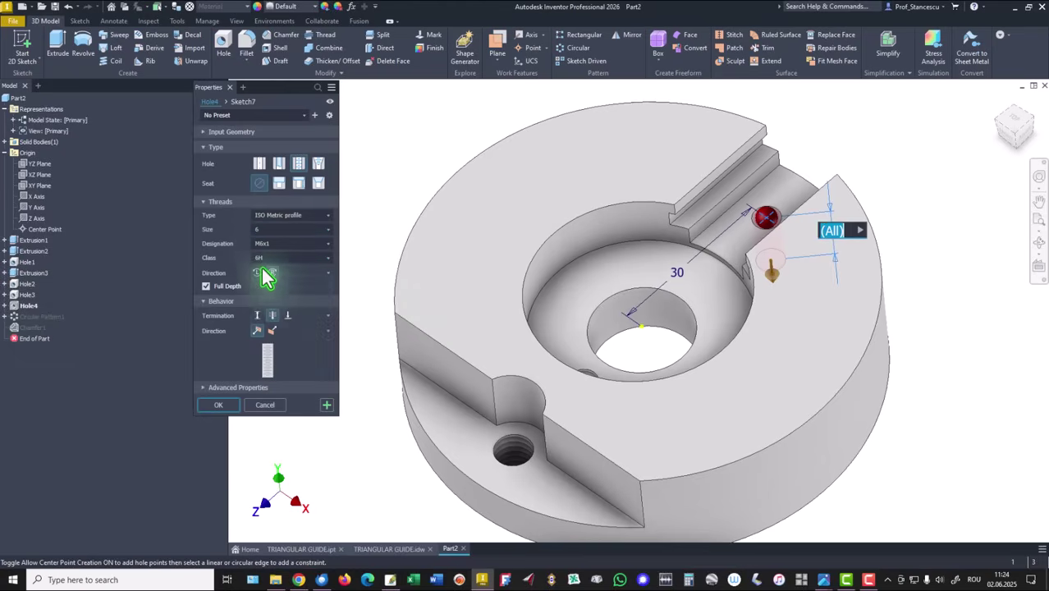
left_click(222, 406)
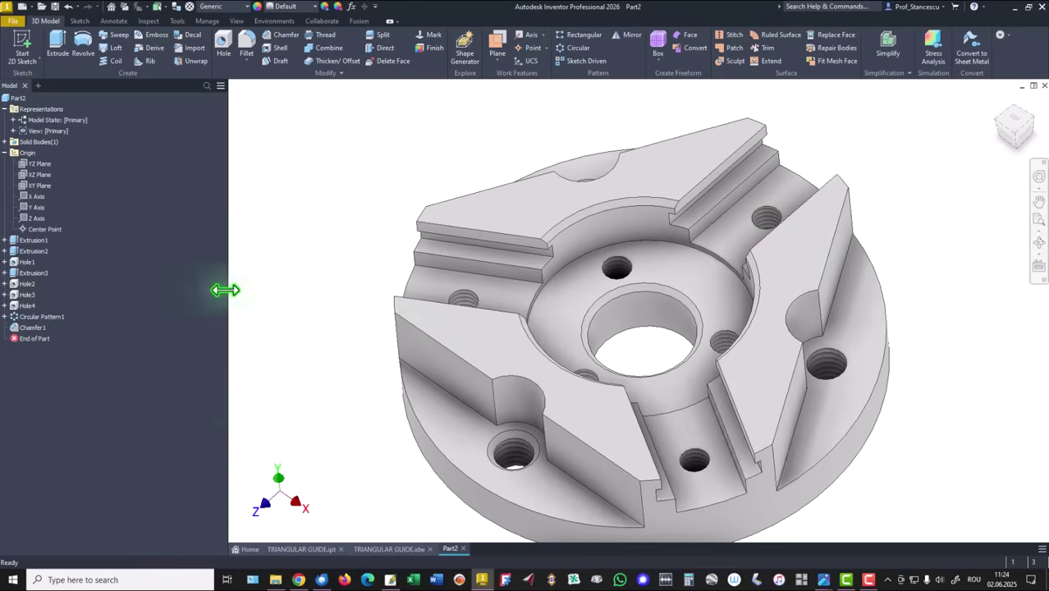
Step: Change Hole3's thread size to M5x0.8 and return to the home view
double_click(20, 297)
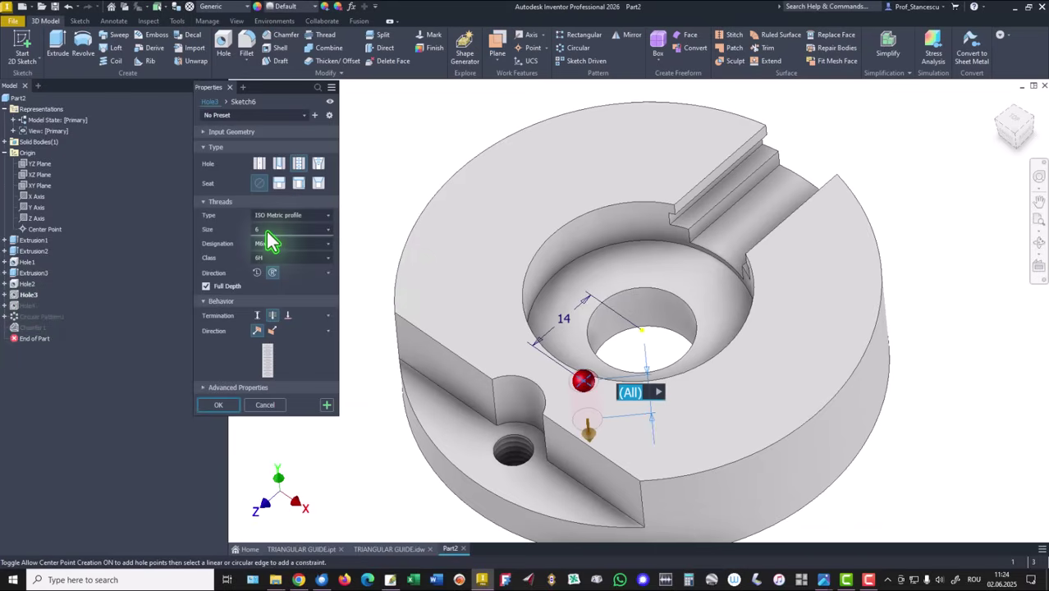
left_click(269, 231)
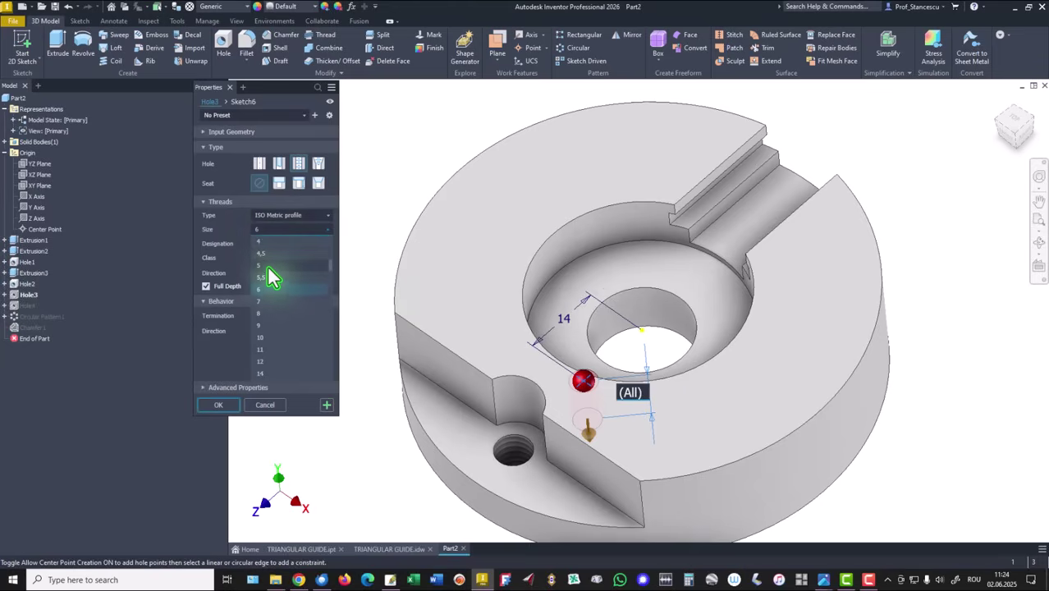
left_click(271, 274)
left_click(216, 406)
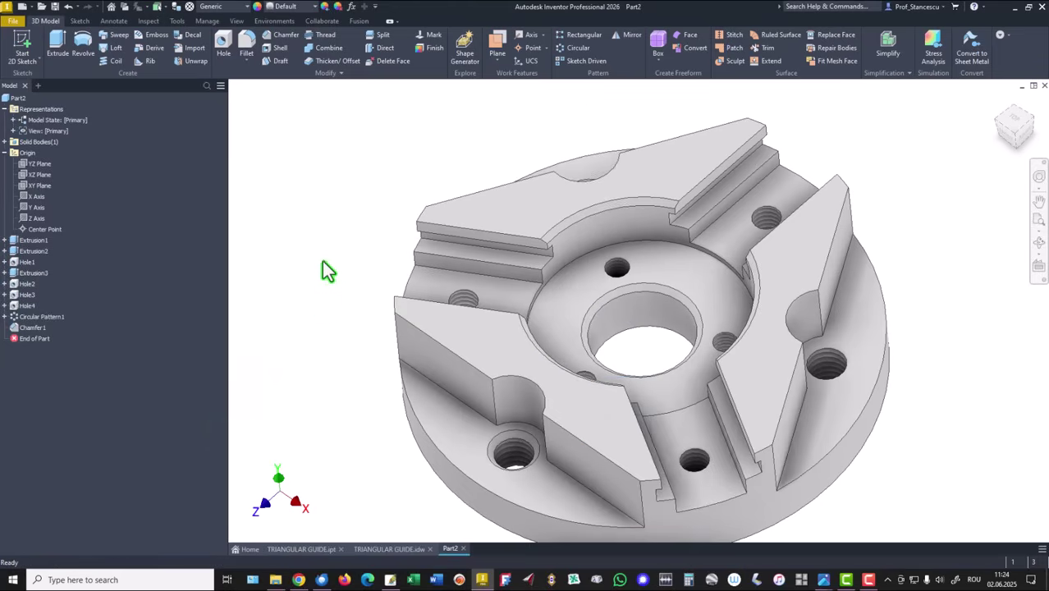
key("F6")
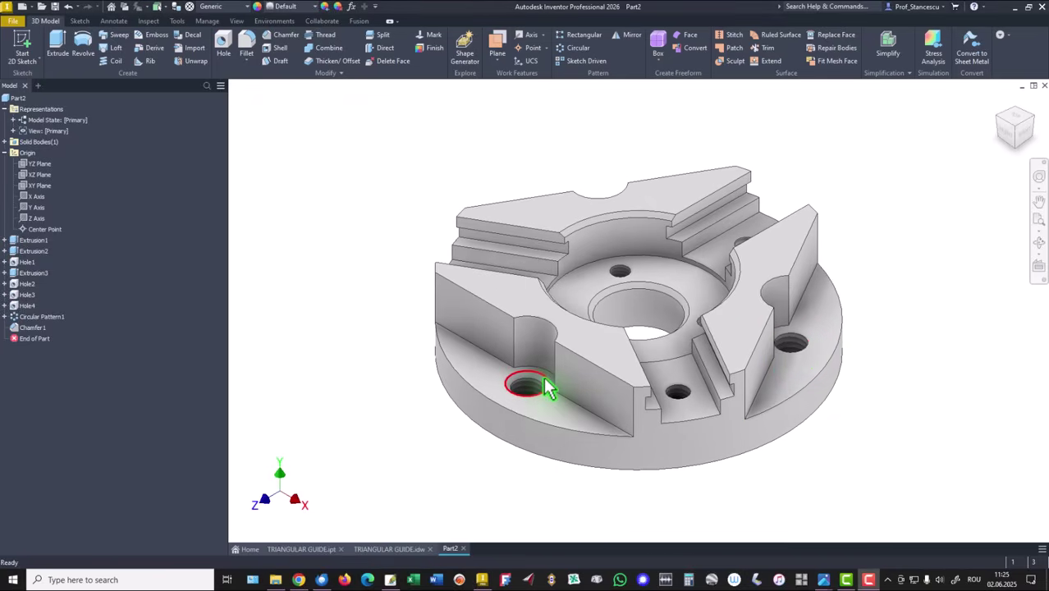
Step: Chamfer the right lug's threaded hole rim as Chamfer2, then collapse Origin and Representations
left_click(807, 350)
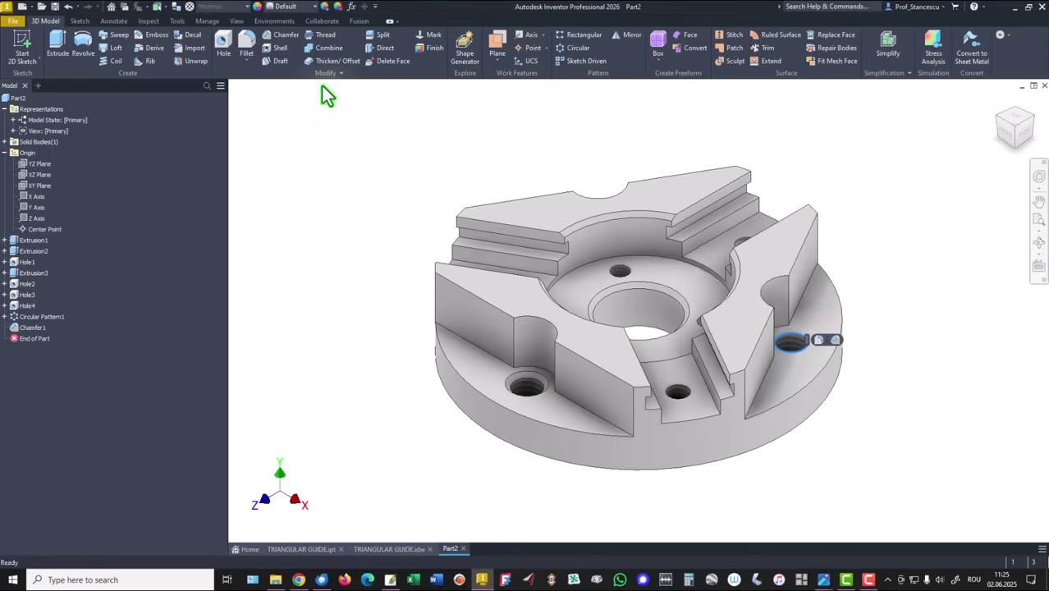
left_click(283, 37)
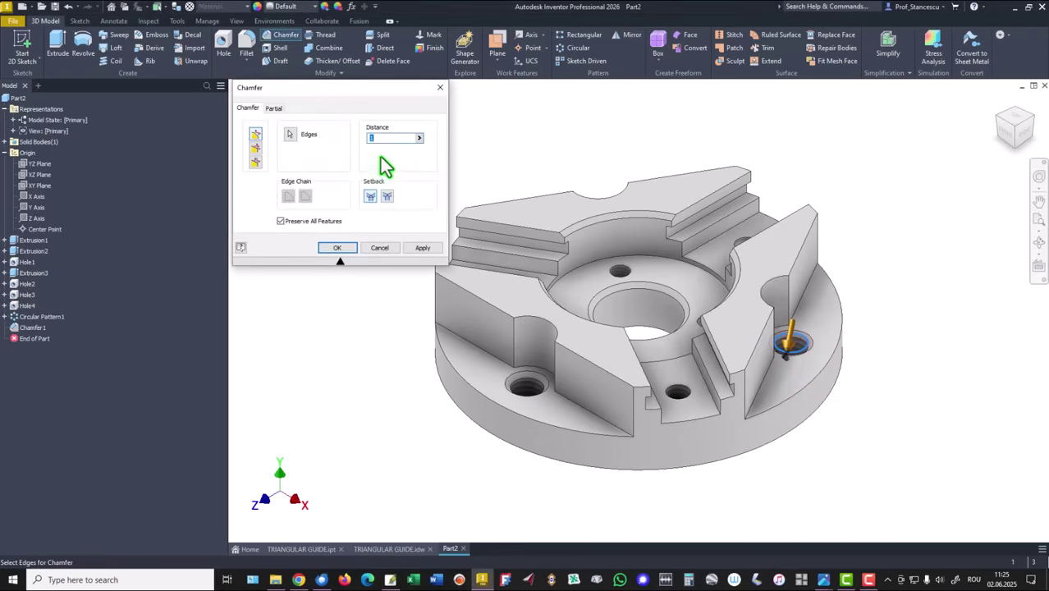
left_click(333, 248)
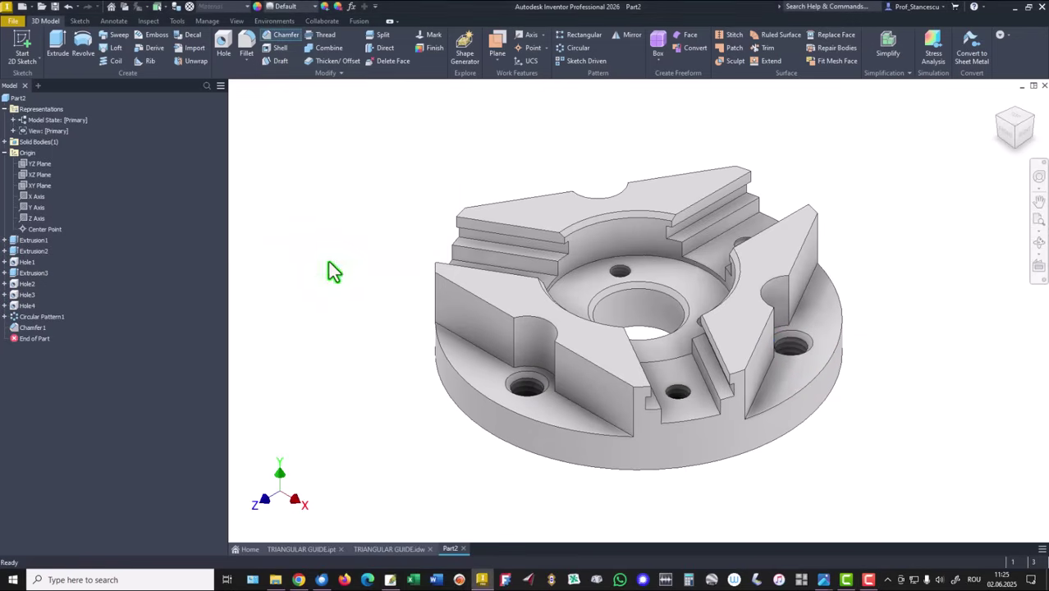
left_click(5, 153)
left_click(5, 109)
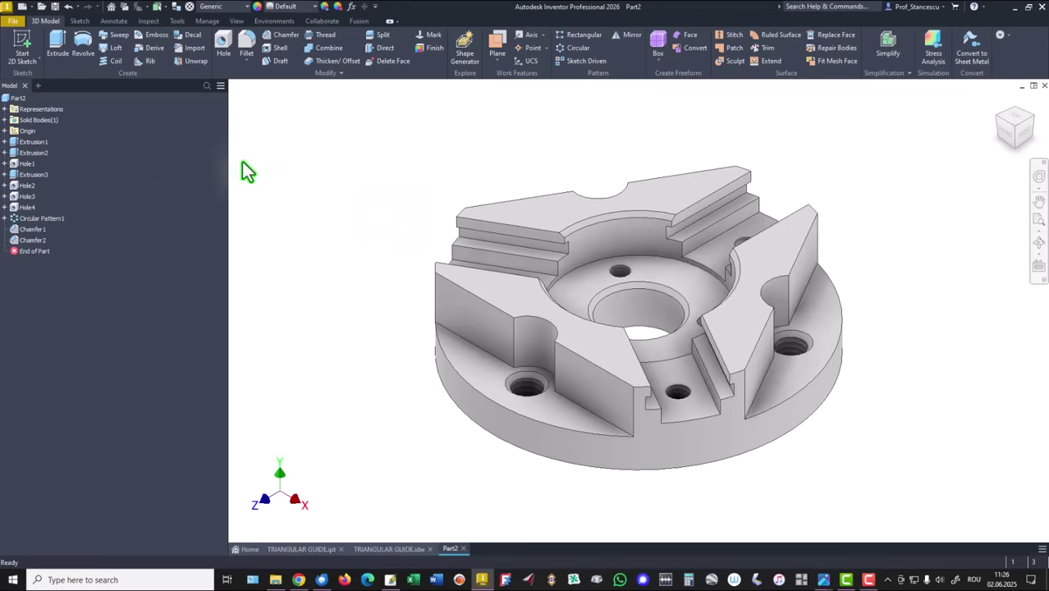
Step: Update Part2's physical iProperties and copy the 59804,303 mm^3 volume value
right_click(17, 99)
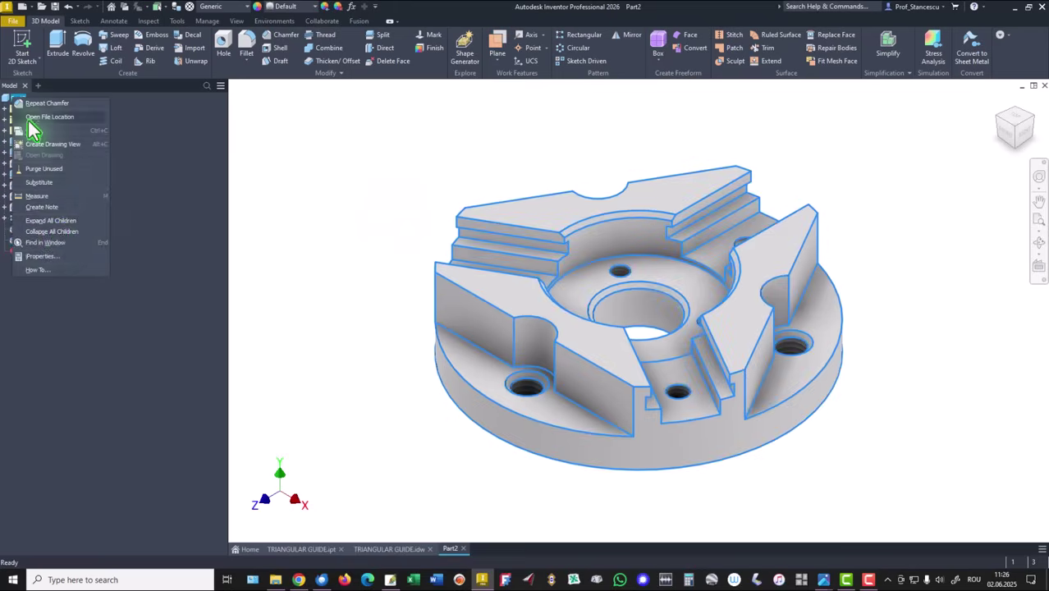
left_click(39, 257)
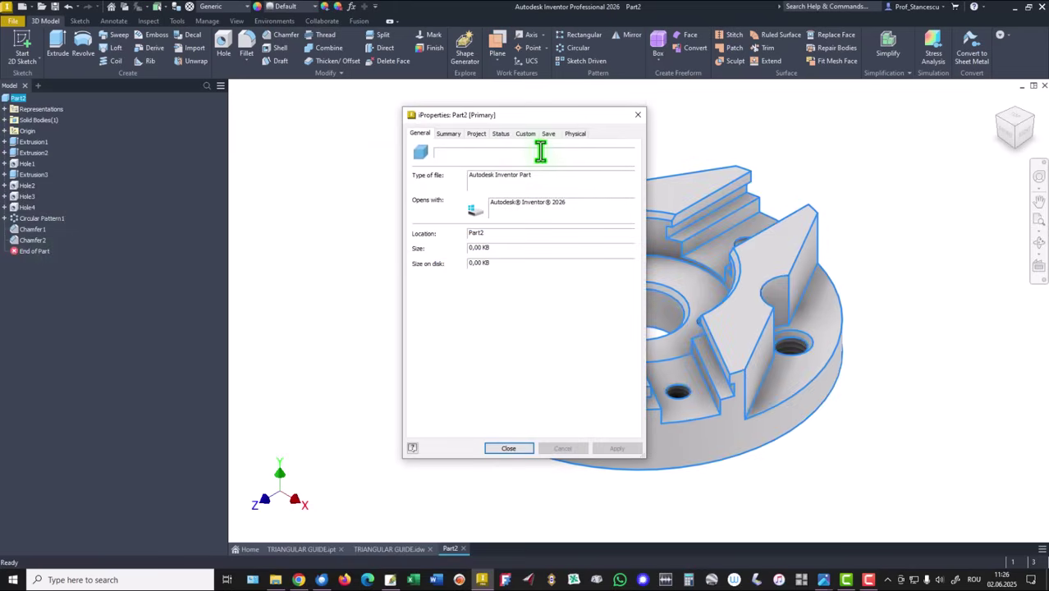
left_click(572, 134)
left_click(608, 159)
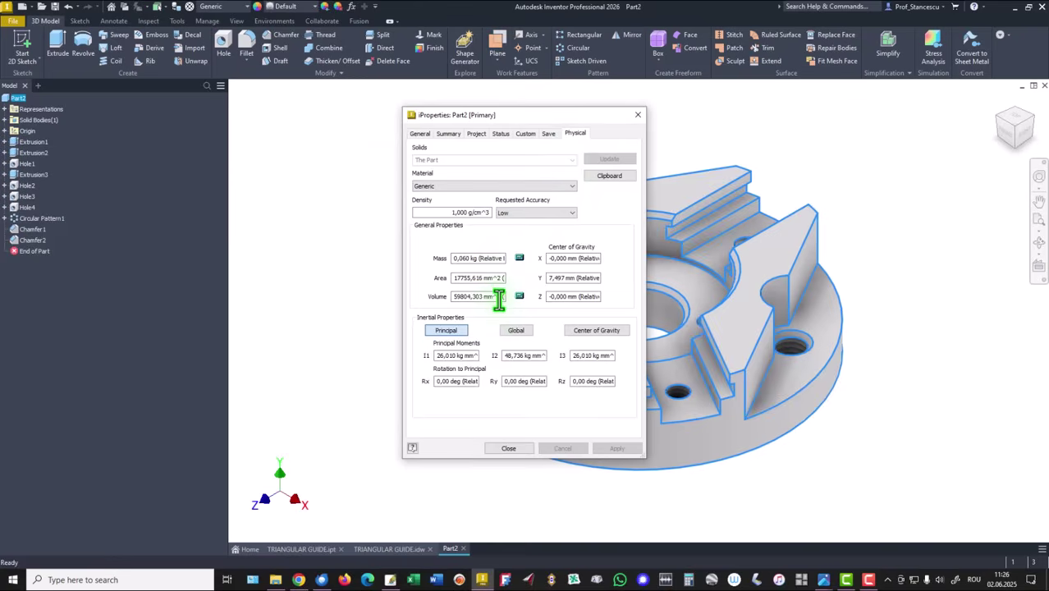
left_click_drag(499, 301, 403, 294)
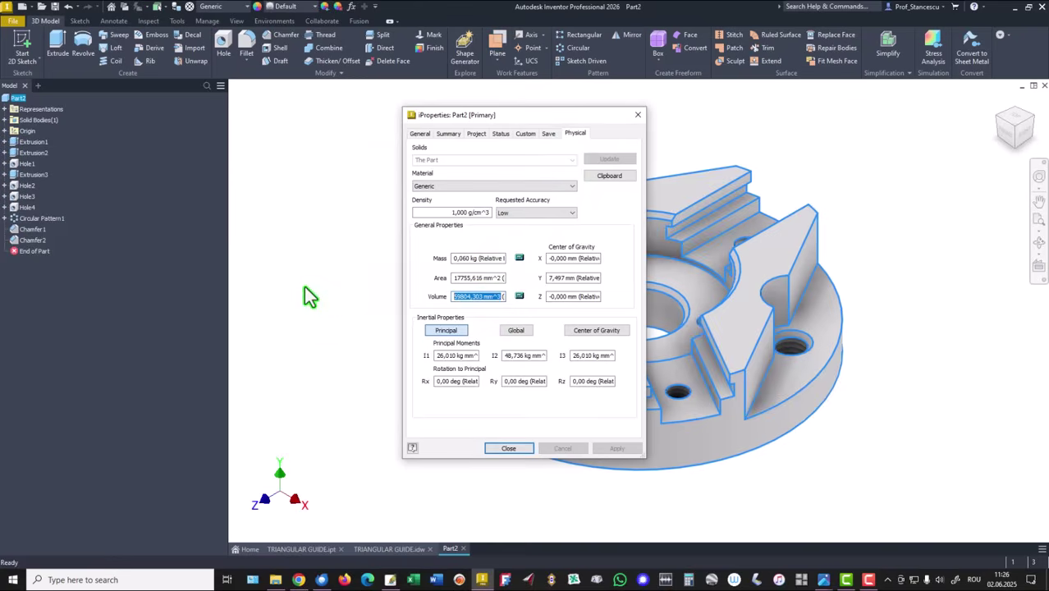
key("ctrl+c")
left_click(508, 449)
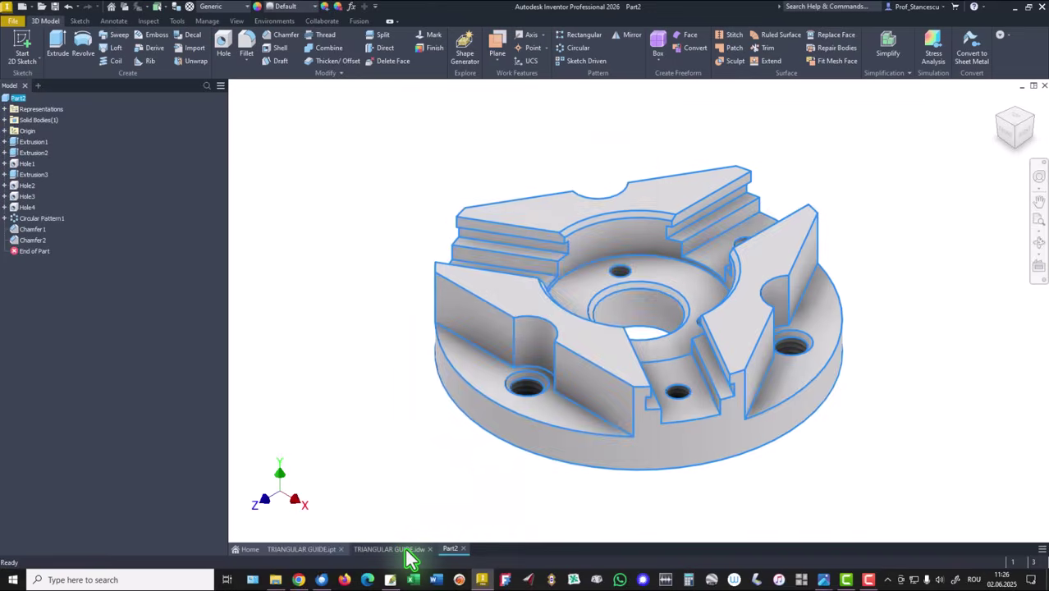
Step: Paste the copied volume into the TRIANGULAR GUIDE.idw note to compare, then cancel the edit
left_click(397, 551)
left_click(944, 505)
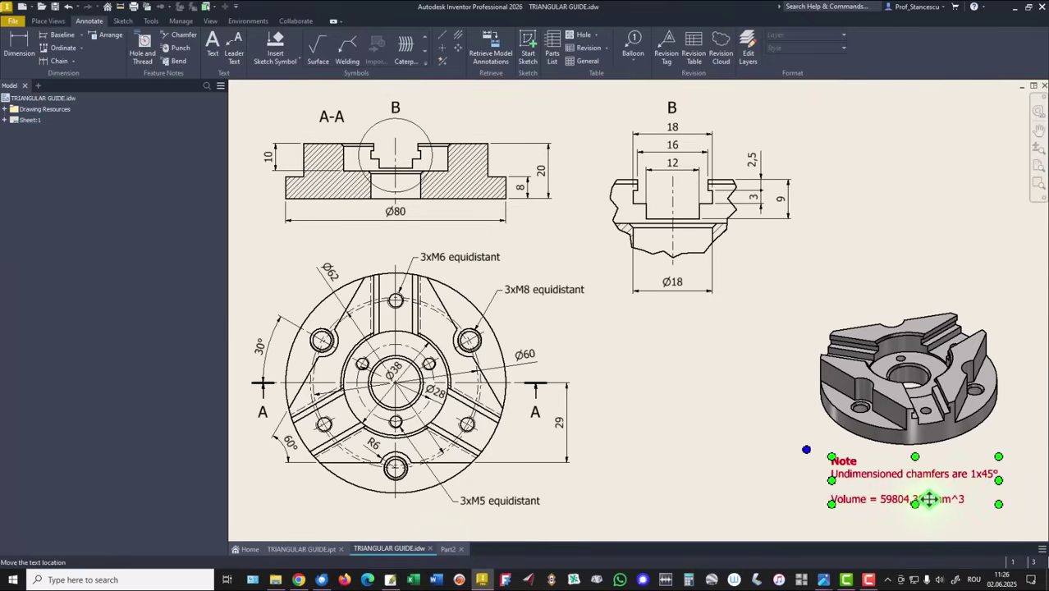
double_click(776, 448)
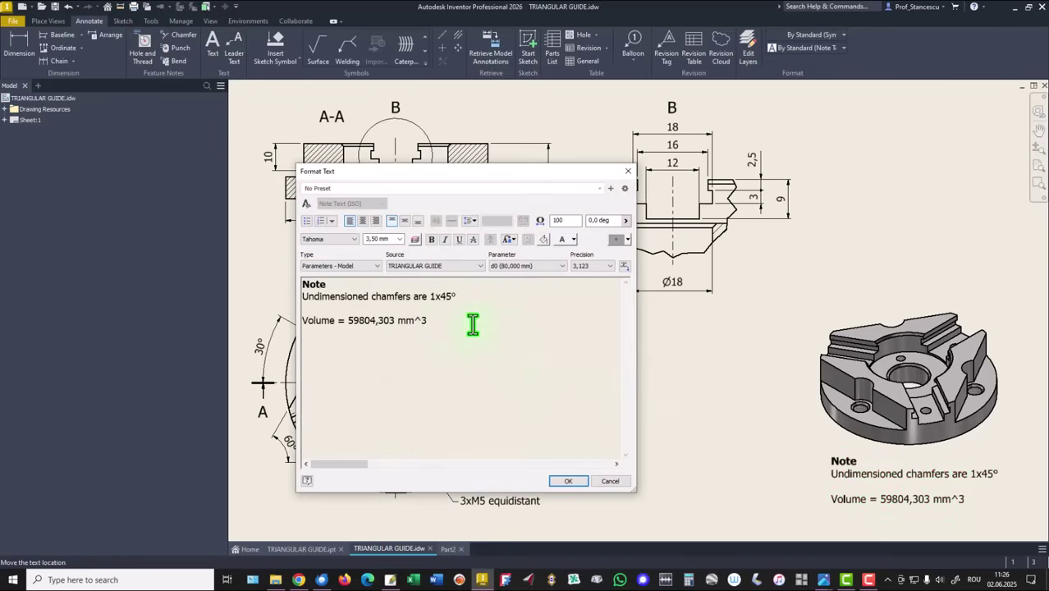
key("Return")
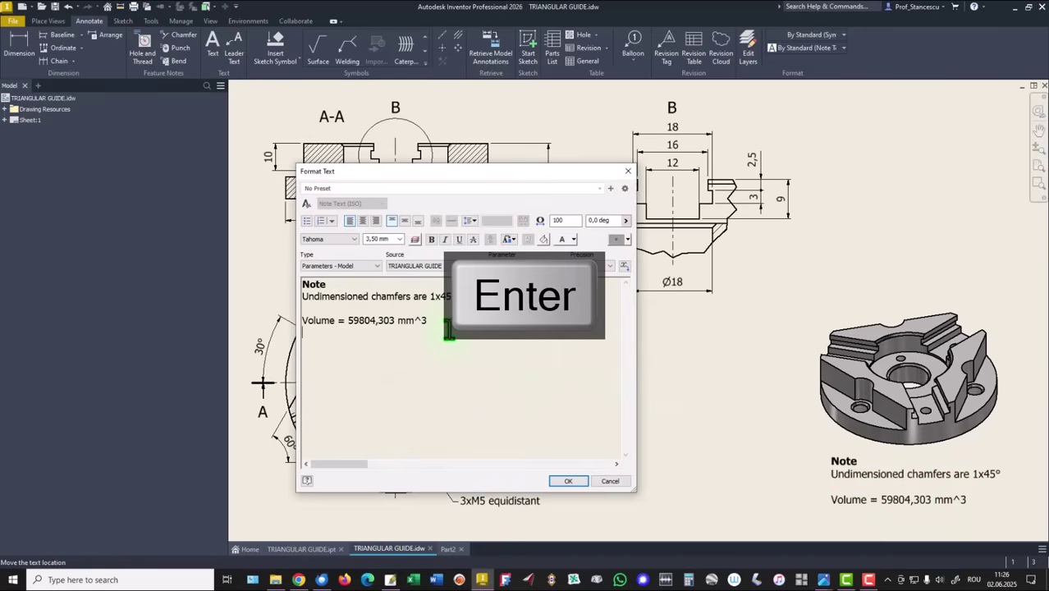
key("ctrl+v")
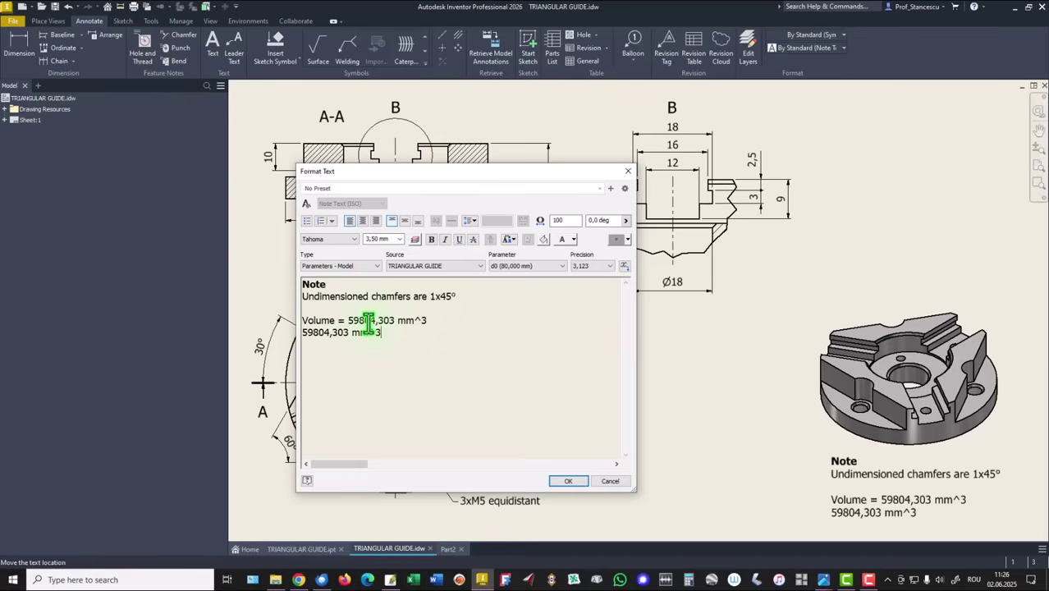
left_click(605, 482)
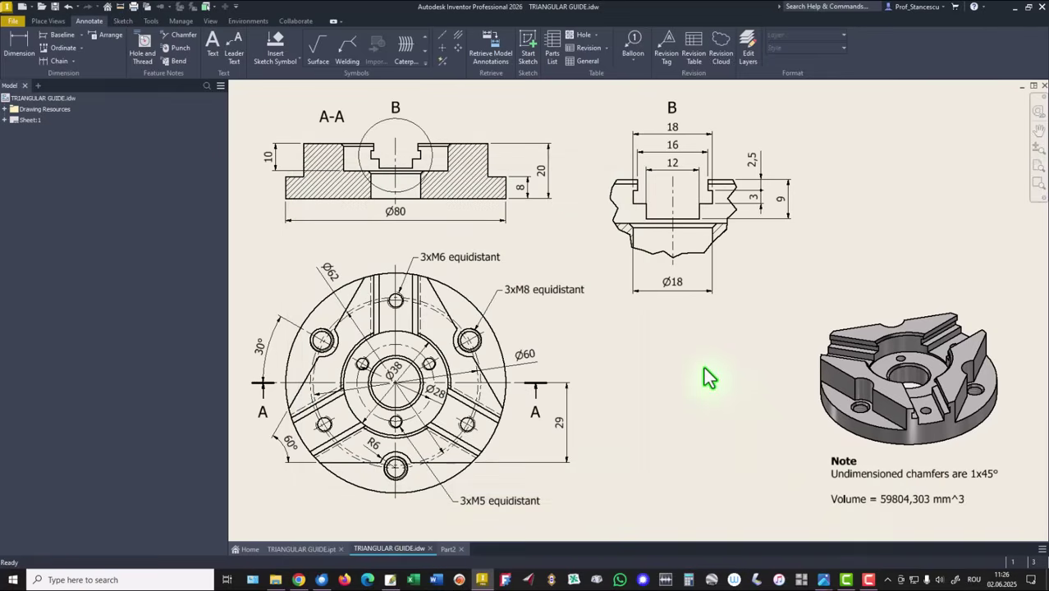
Step: Set Part2's material to Steel, Carbon
left_click(449, 550)
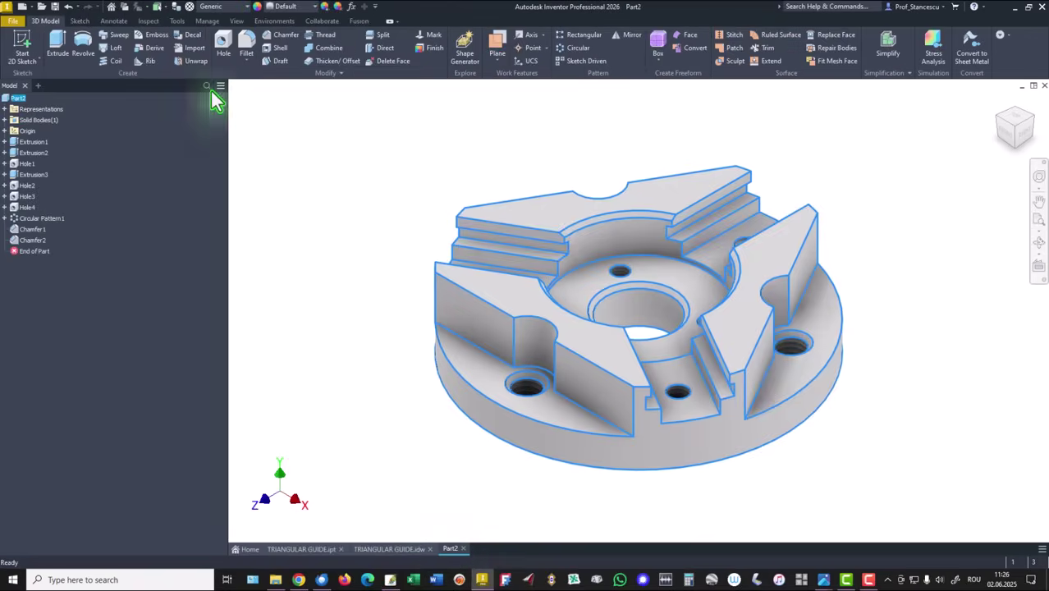
left_click(211, 9)
scroll(234, 327, "down", 6)
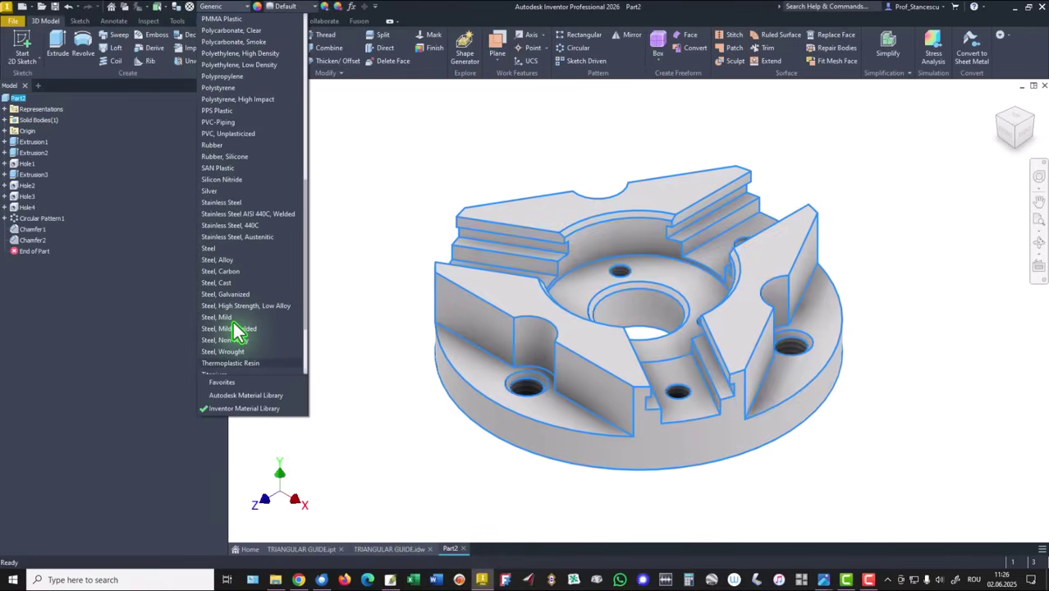
left_click(236, 272)
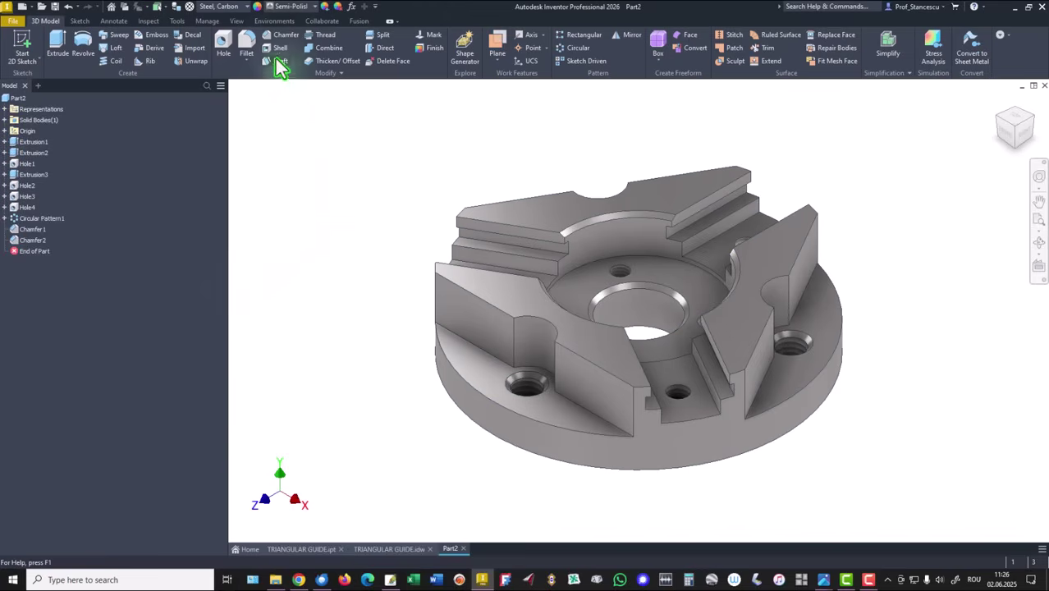
Step: Switch the lighting style to Default Lights
left_click(235, 22)
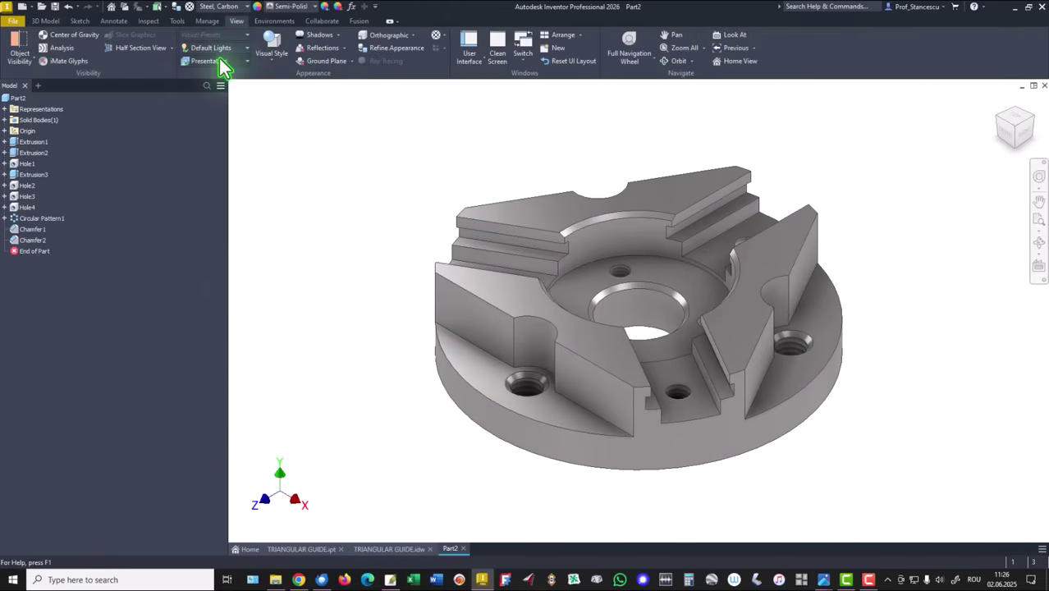
left_click(223, 50)
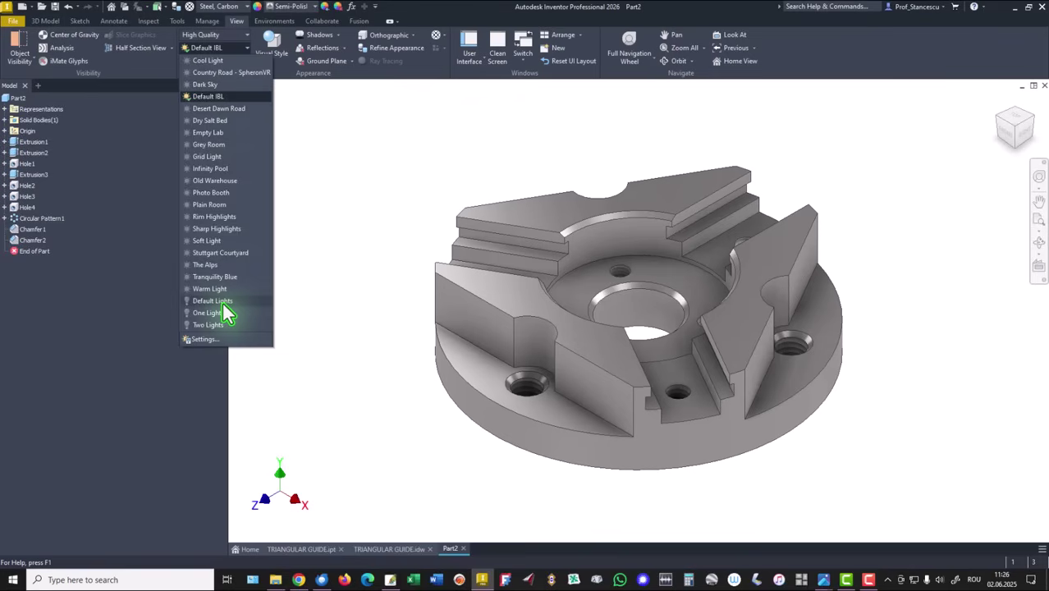
left_click(215, 301)
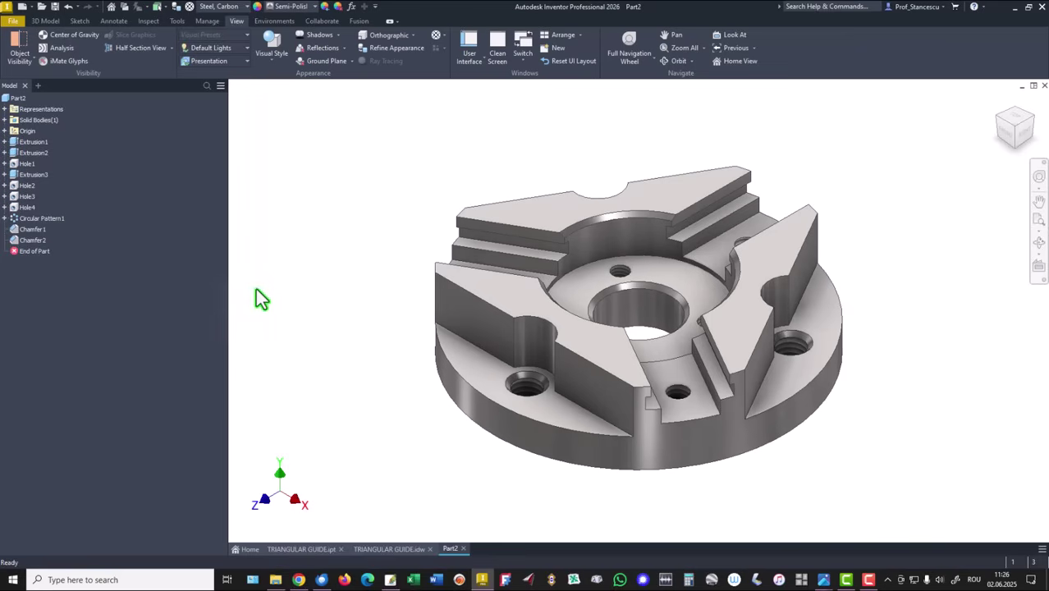
Step: Compare Part2 against TRIANGULAR GUIDE.ipt by switching between the two documents
left_click(302, 550)
left_click(450, 550)
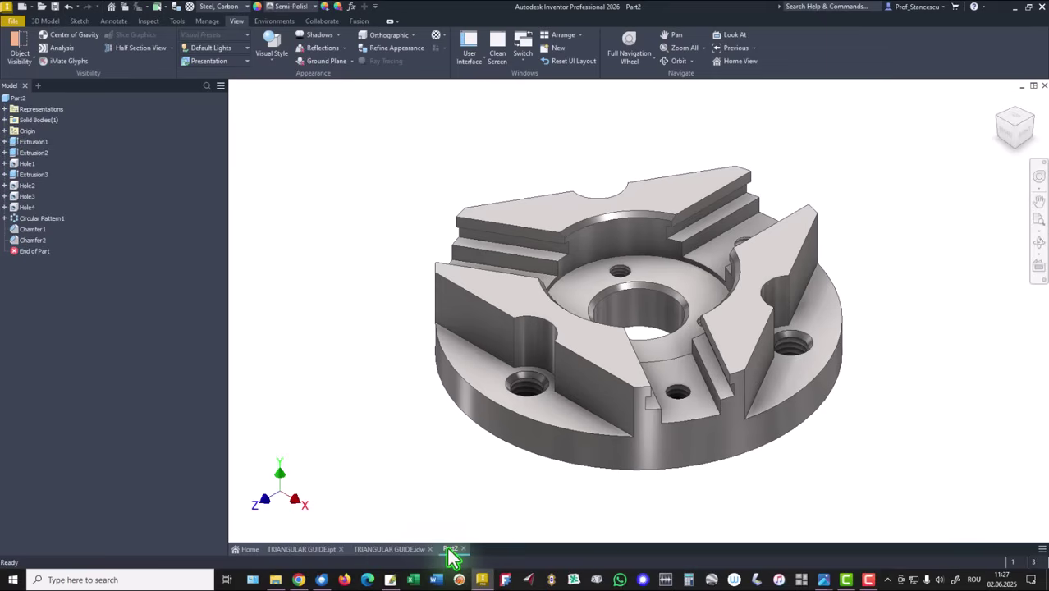
left_click(331, 550)
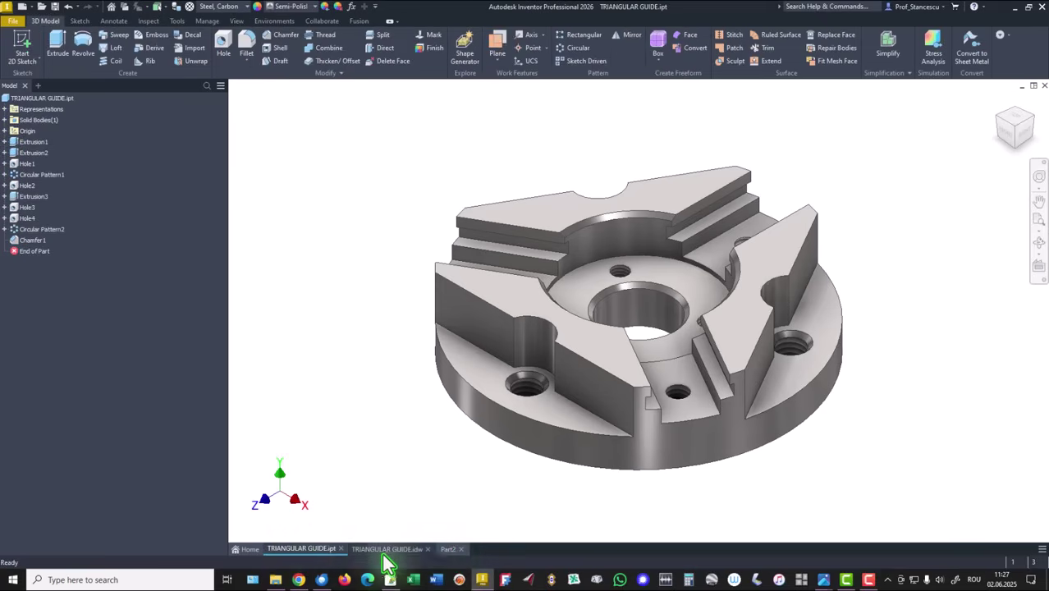
left_click(451, 549)
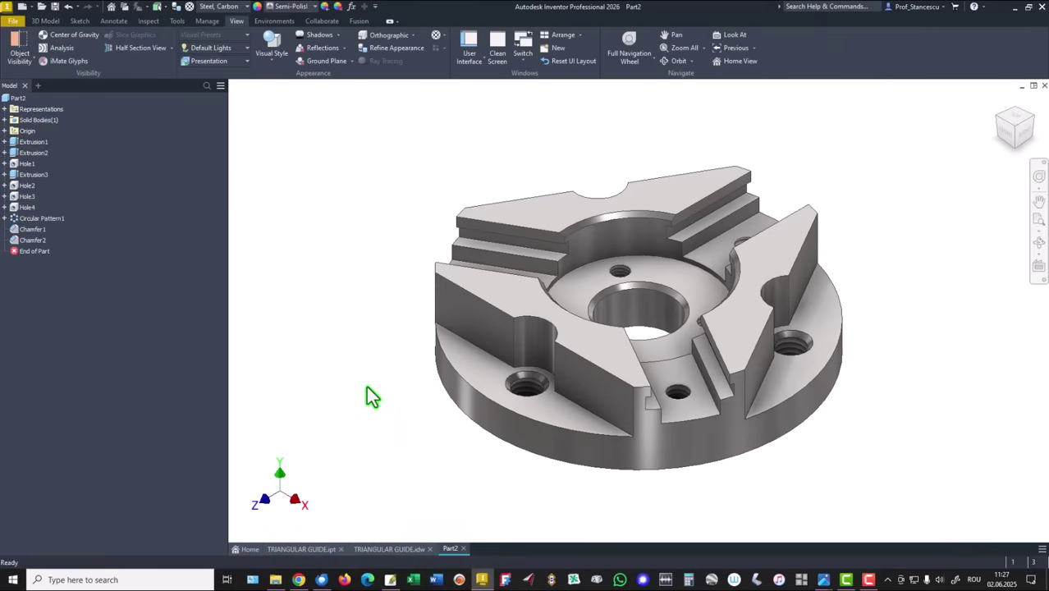